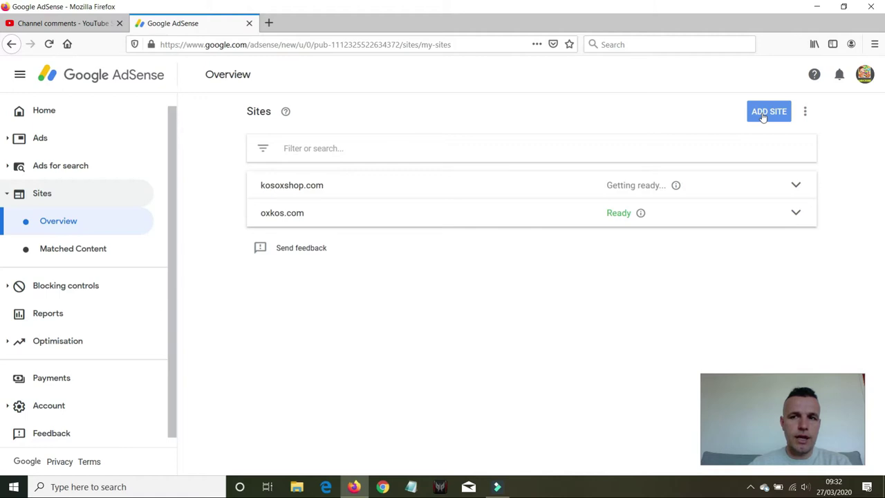
{"action": "left_click", "coordinate": [764, 116]}
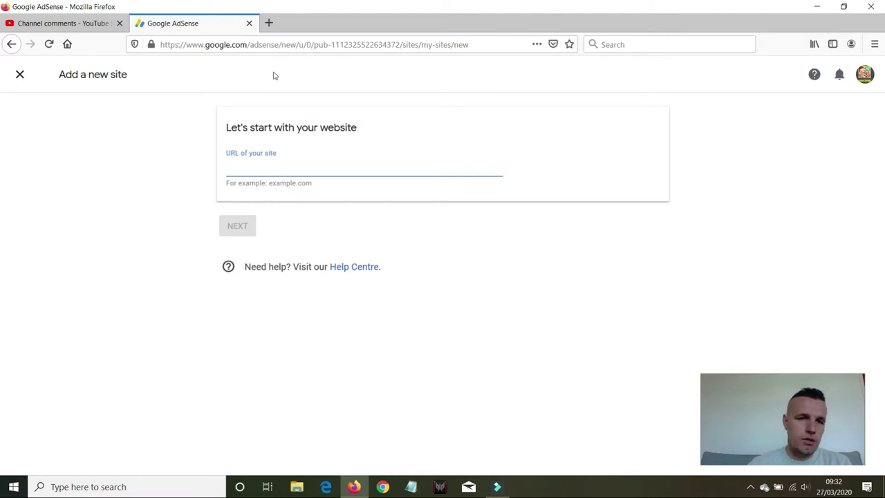
{"action": "left_click", "coordinate": [269, 24]}
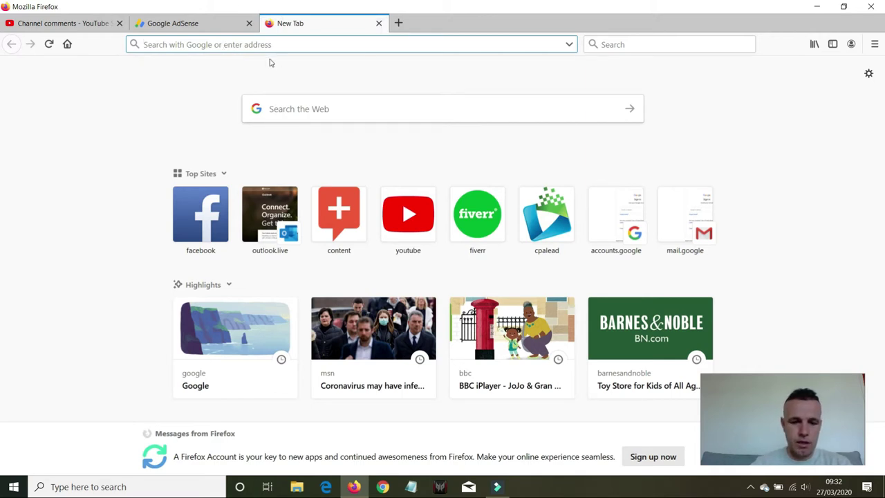
{"action": "type", "text": "http"}
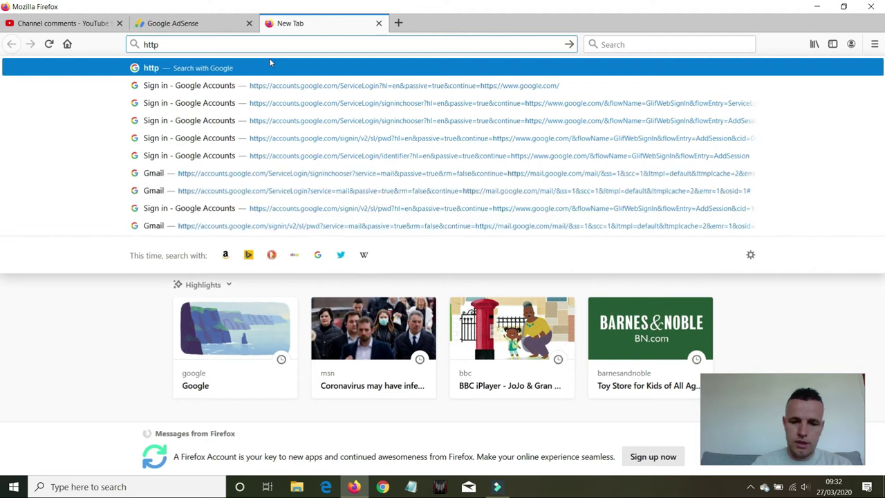
{"action": "type", "text": "://"}
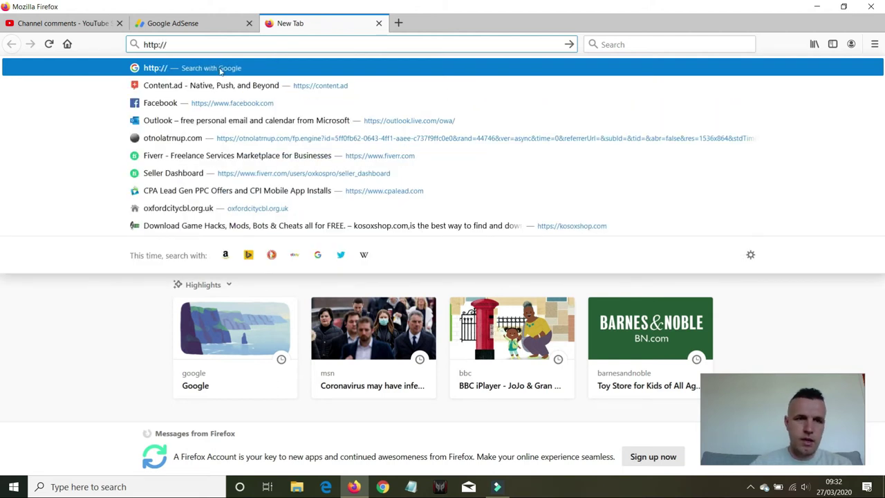
{"action": "left_click_drag", "start_coordinate": [169, 44], "coordinate": [143, 44]}
{"action": "right_click", "coordinate": [164, 44]}
{"action": "left_click", "coordinate": [177, 73]}
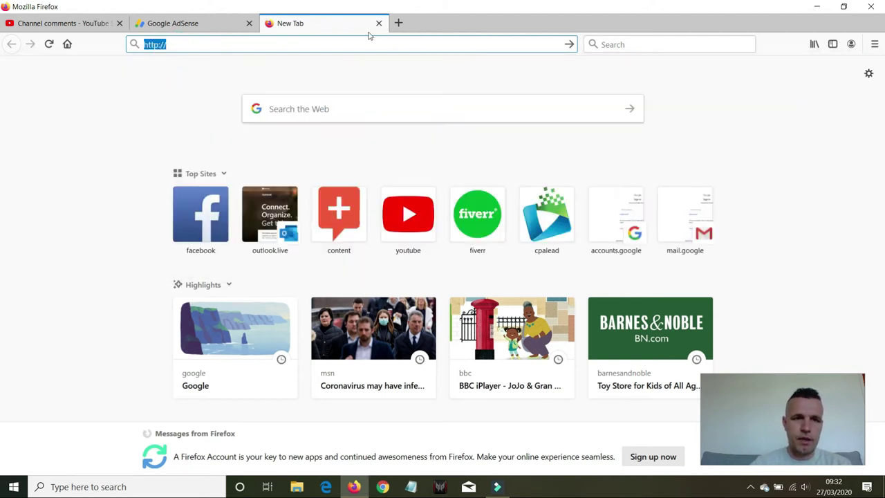
{"action": "left_click", "coordinate": [379, 23]}
{"action": "left_click", "coordinate": [301, 168]}
{"action": "key", "text": "ctrl+v"}
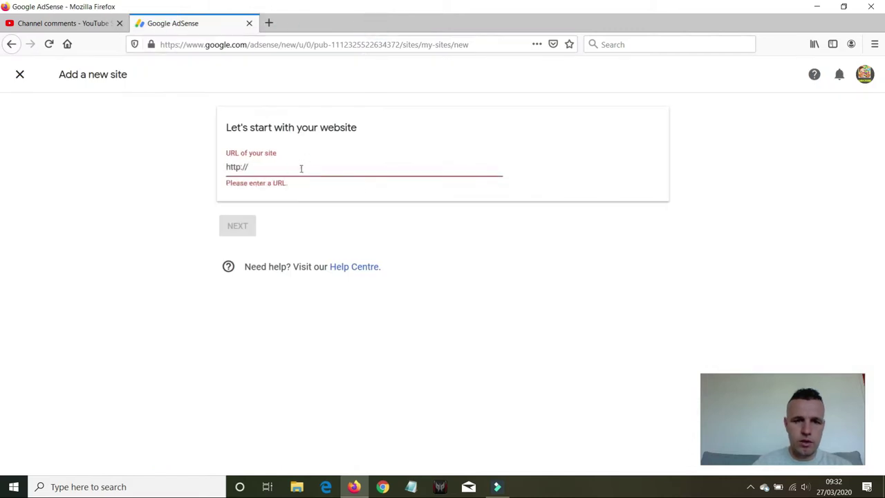
{"action": "type", "text": "www."}
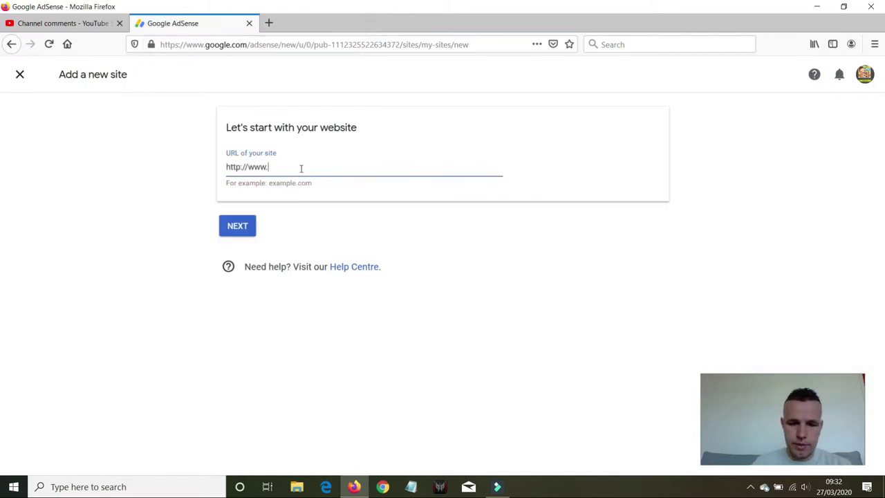
{"action": "type", "text": "lajmi"}
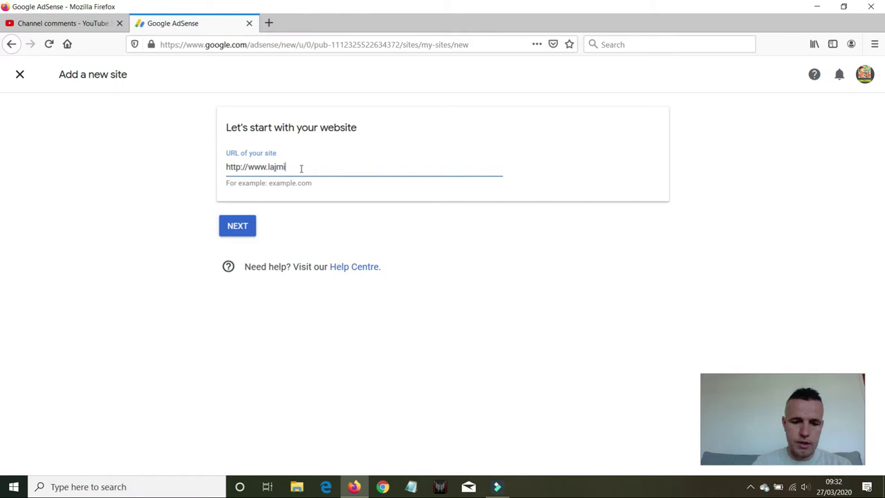
{"action": "type", "text": "im"}
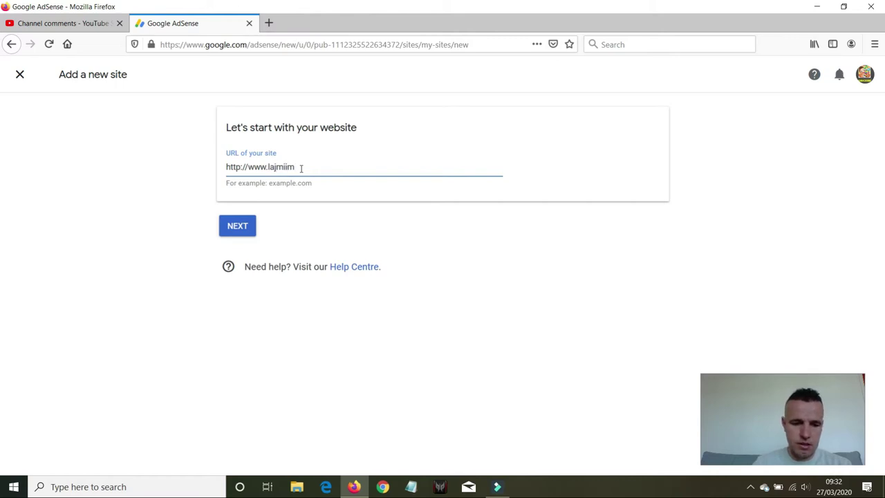
{"action": "type", "text": "23.com"}
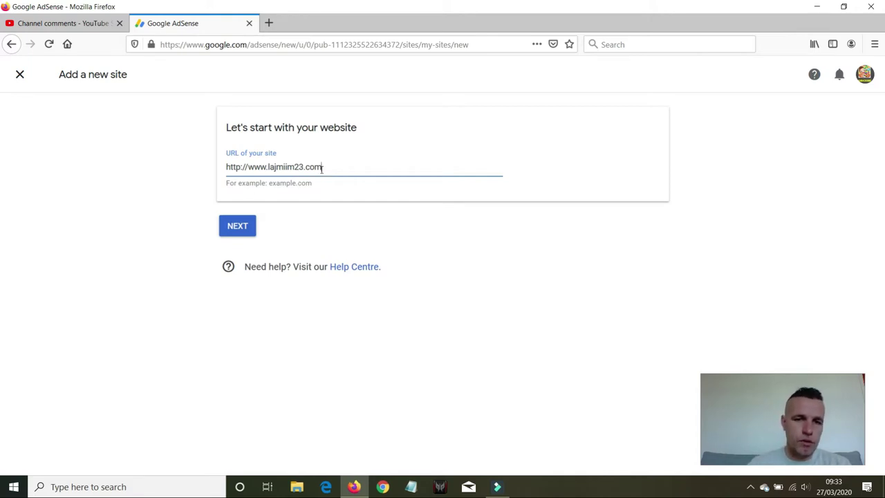
{"action": "left_click_drag", "start_coordinate": [305, 167], "coordinate": [329, 166]}
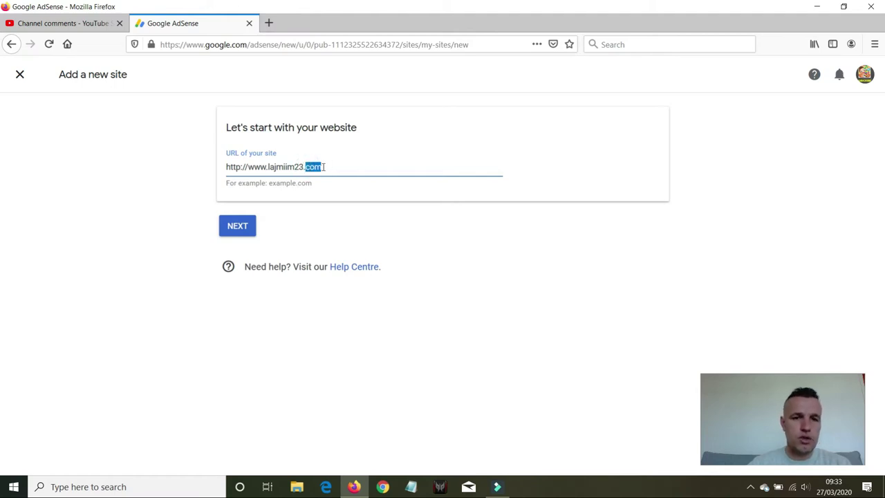
{"action": "left_click", "coordinate": [324, 166]}
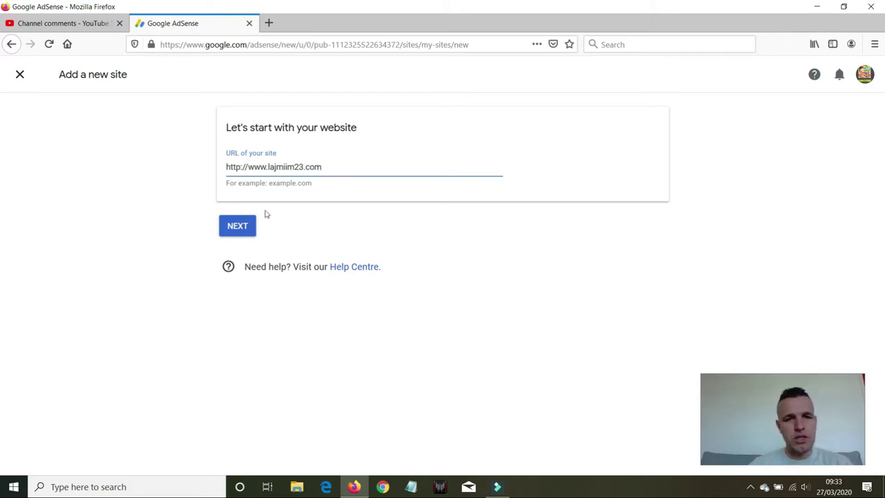
{"action": "left_click", "coordinate": [236, 228]}
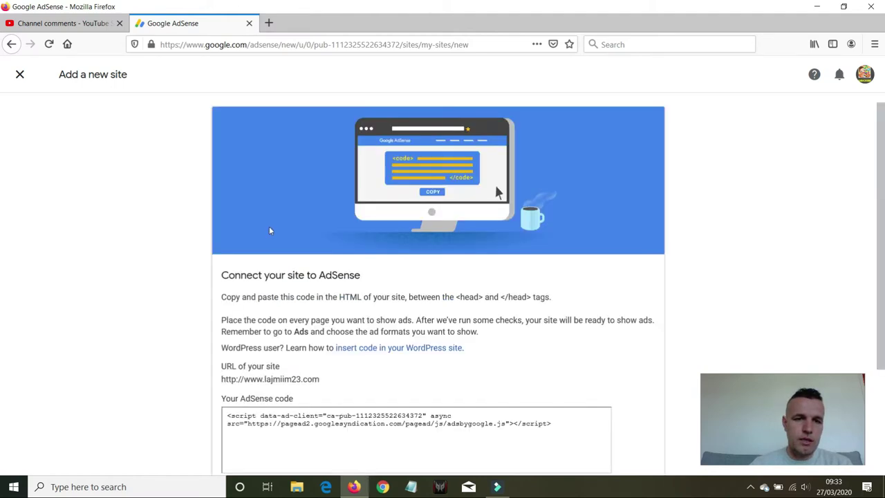
- Copy the full AdSense script code for the new site
{"action": "scroll", "coordinate": [123, 252], "scroll_direction": "down", "scroll_amount": 3}
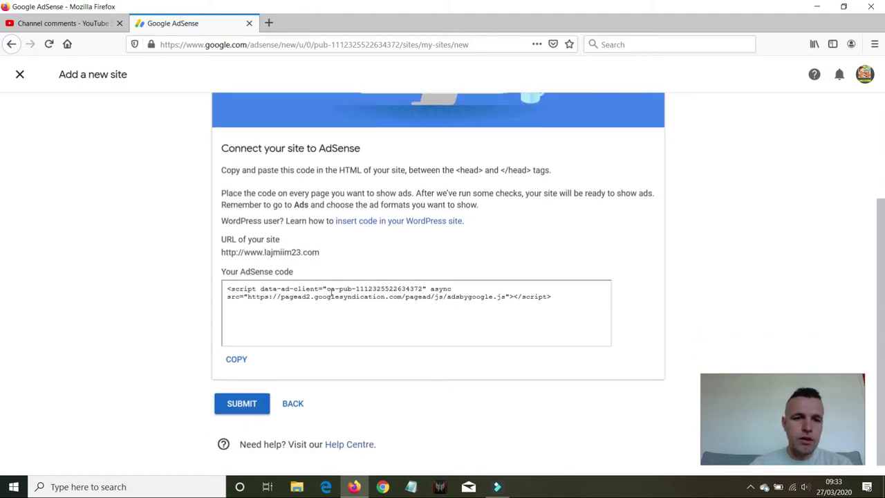
{"action": "left_click_drag", "start_coordinate": [553, 296], "coordinate": [228, 289]}
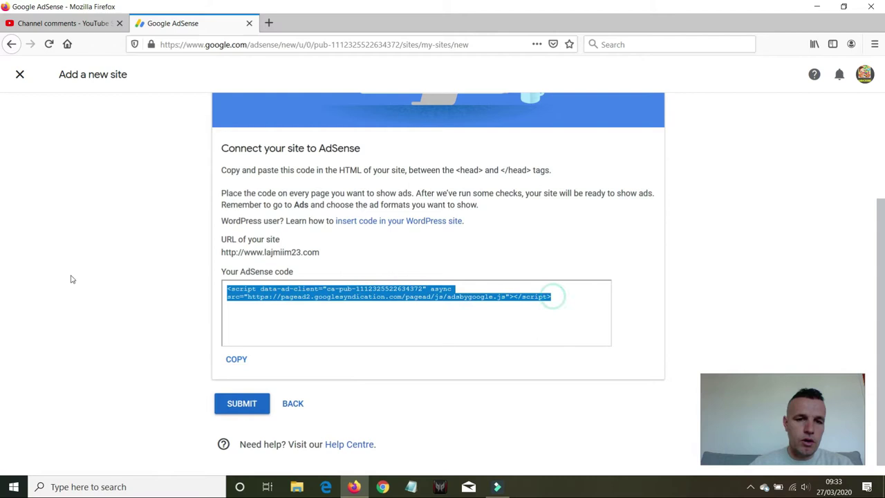
{"action": "right_click", "coordinate": [232, 292]}
{"action": "left_click", "coordinate": [259, 321]}
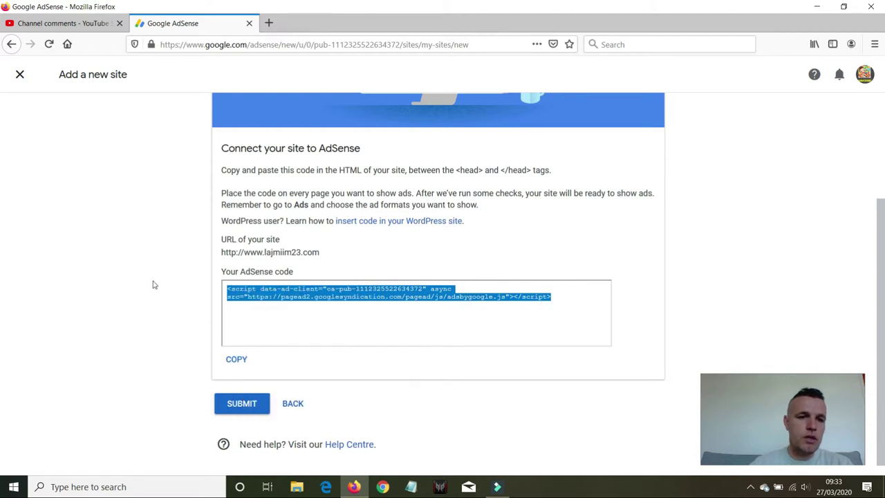
- Search Google for blogger in a new browser tab and open the Blogger.com dashboard
{"action": "key", "text": "ctrl+t"}
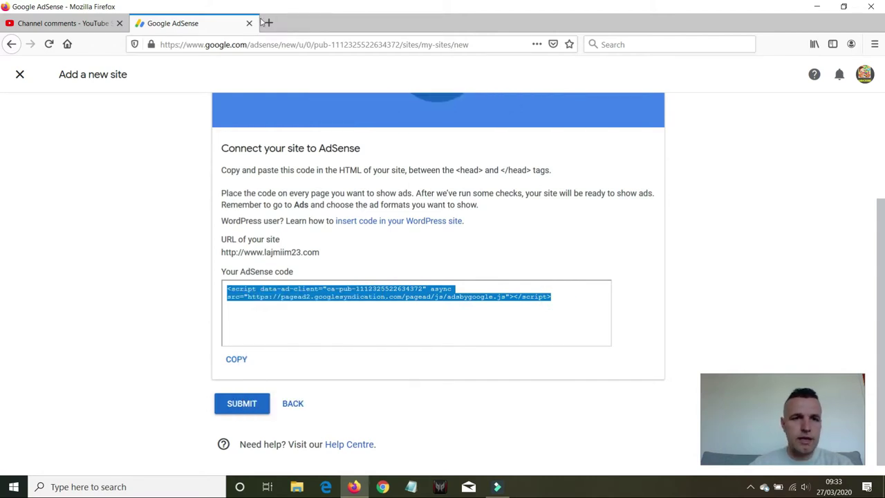
{"action": "left_click", "coordinate": [65, 45]}
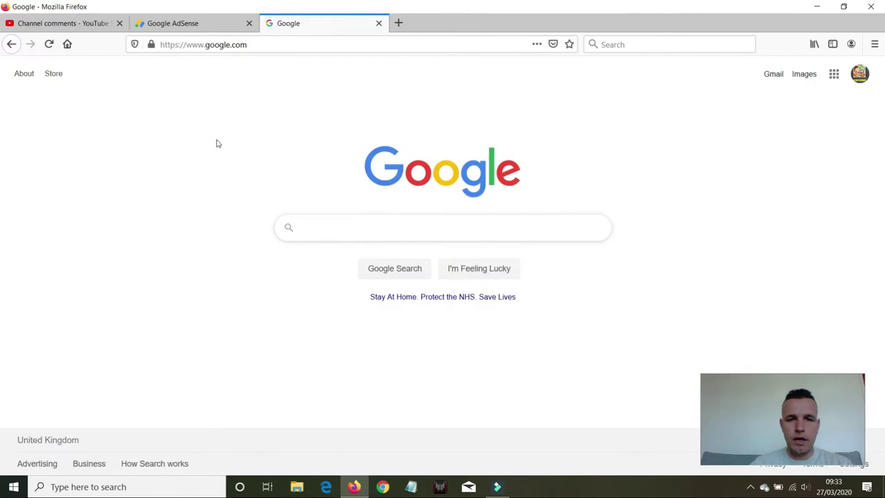
{"action": "type", "text": "blogger"}
{"action": "key", "text": "Return"}
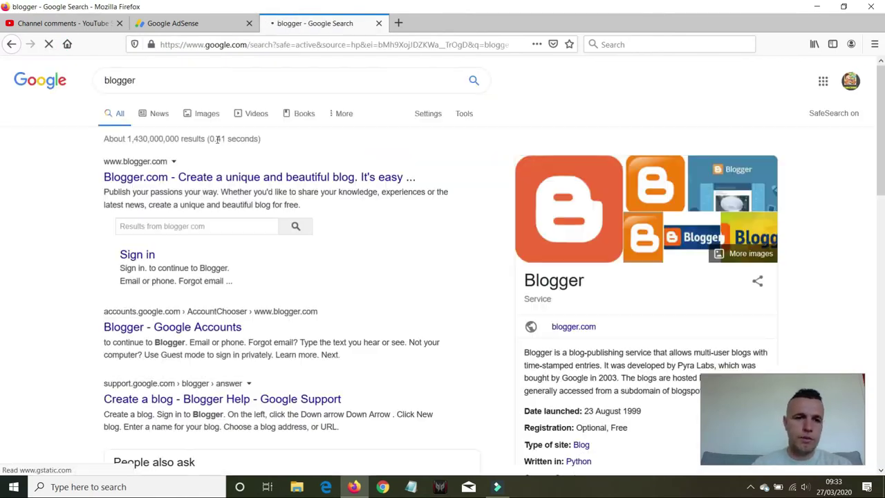
{"action": "left_click", "coordinate": [179, 177]}
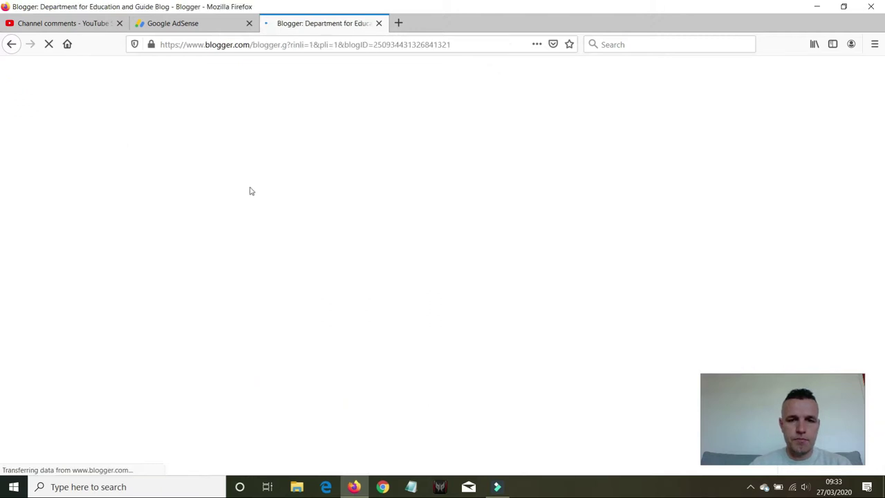
{"action": "left_click", "coordinate": [403, 70]}
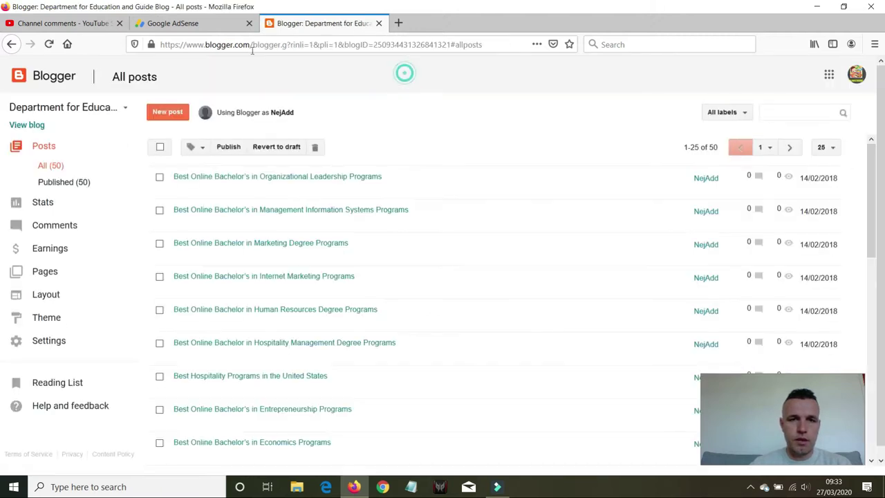
- Check the AdSense instructions for the head tag where the code belongs, and return to Blogger
{"action": "left_click", "coordinate": [177, 23]}
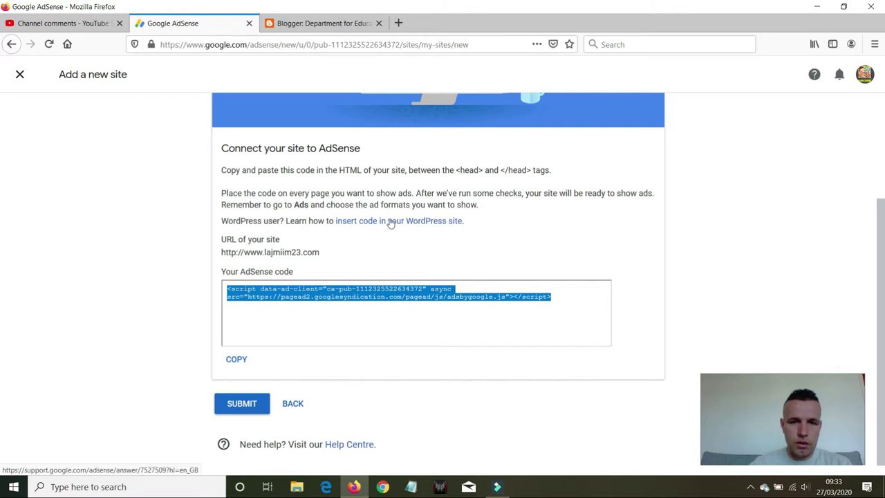
{"action": "left_click_drag", "start_coordinate": [457, 169], "coordinate": [484, 169]}
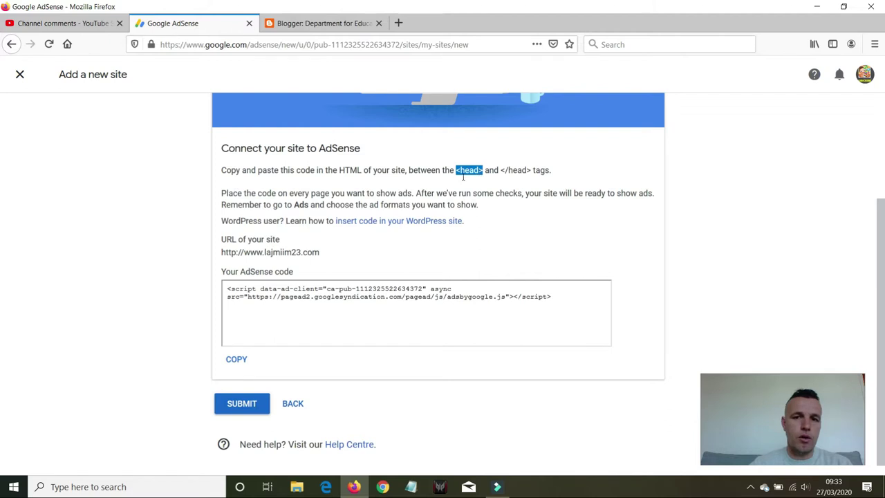
{"action": "left_click", "coordinate": [329, 21]}
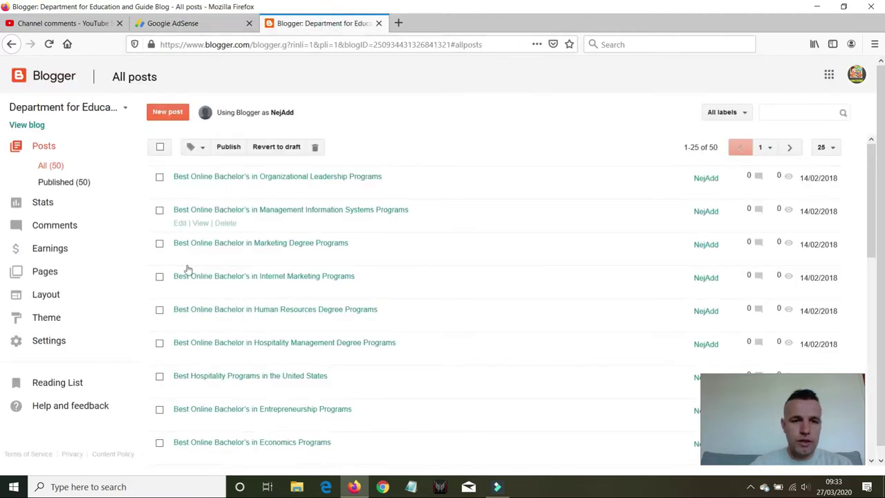
{"action": "left_click", "coordinate": [46, 317]}
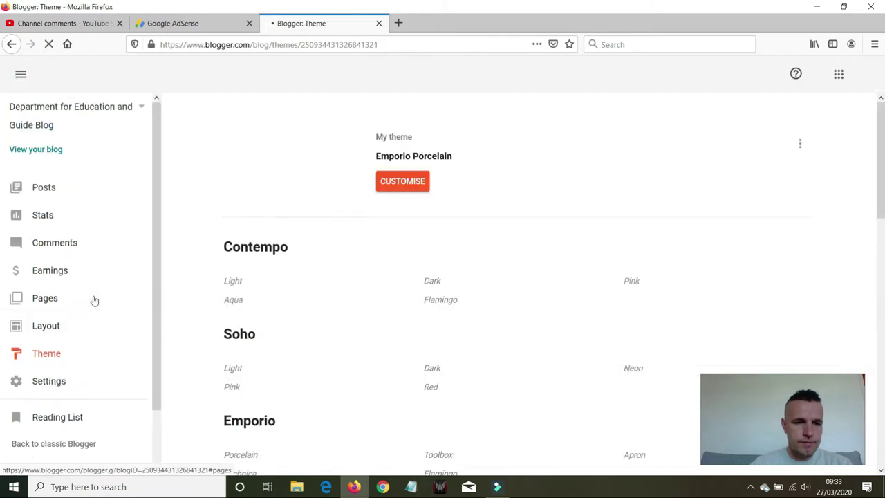
{"action": "left_click", "coordinate": [46, 377]}
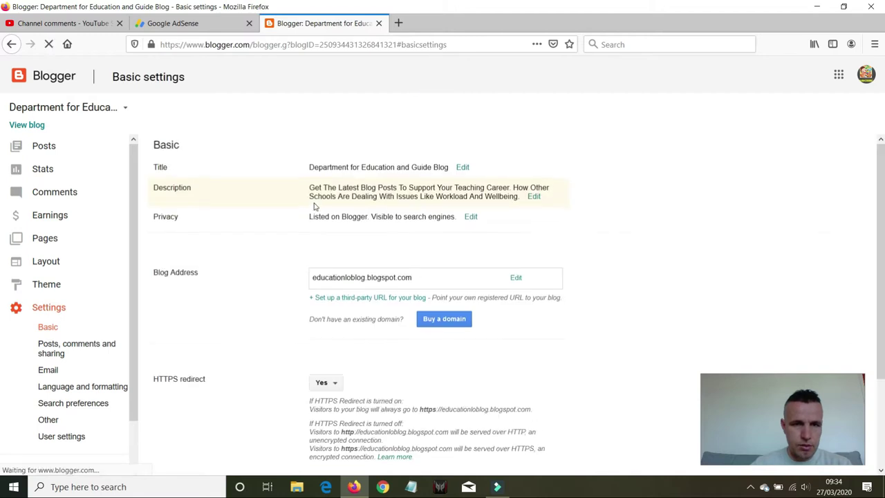
{"action": "left_click", "coordinate": [43, 261]}
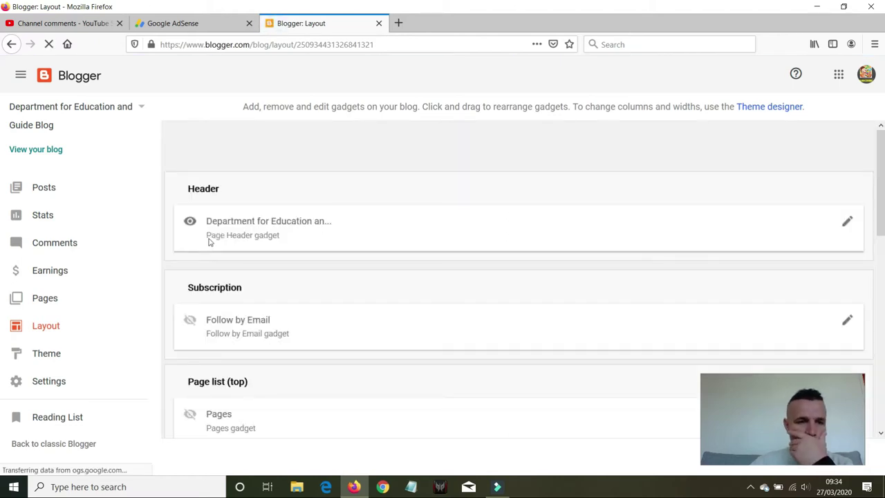
- Open the HTML of the blog's current Emporio Porcelain theme for editing
{"action": "left_click", "coordinate": [36, 346]}
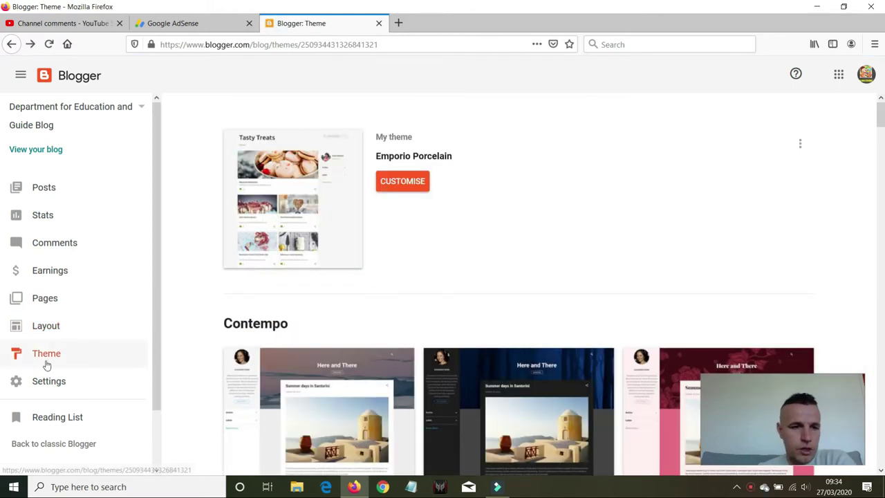
{"action": "left_click", "coordinate": [410, 185]}
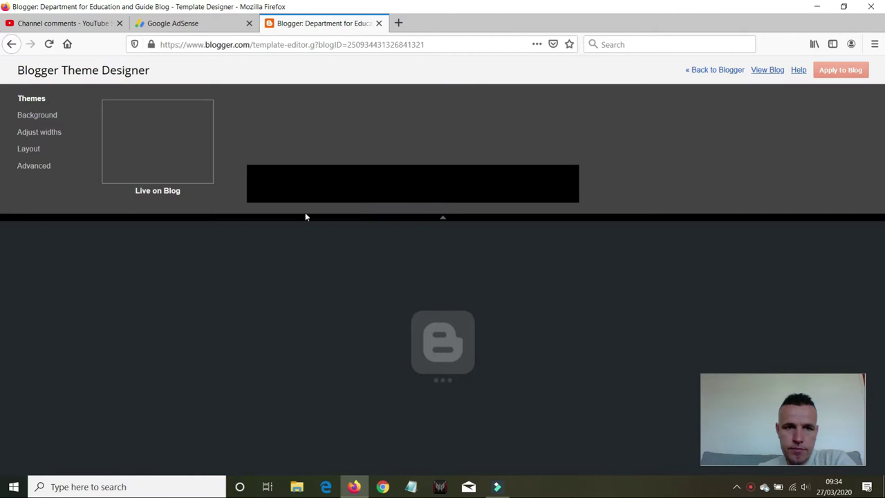
{"action": "left_click", "coordinate": [11, 44]}
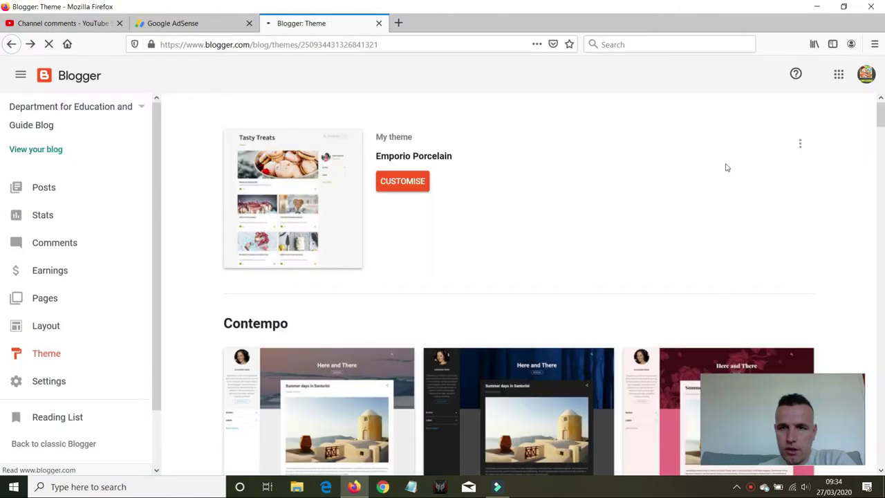
{"action": "left_click", "coordinate": [798, 144]}
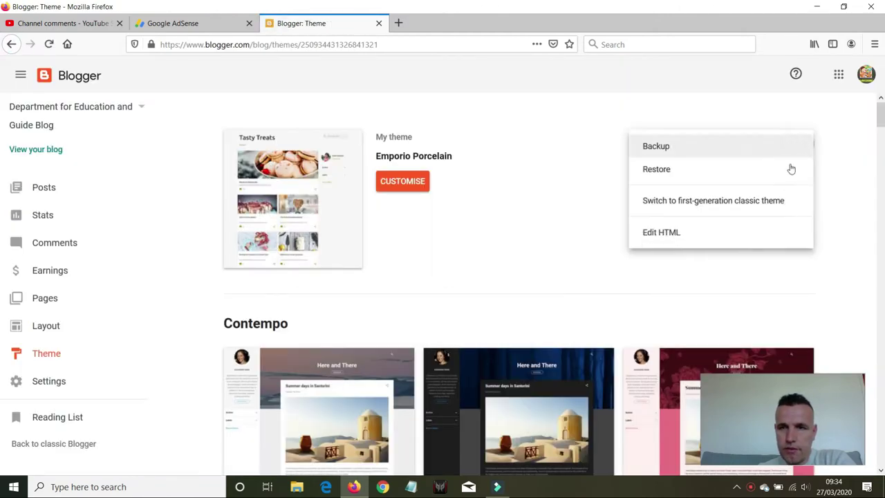
{"action": "left_click", "coordinate": [655, 234]}
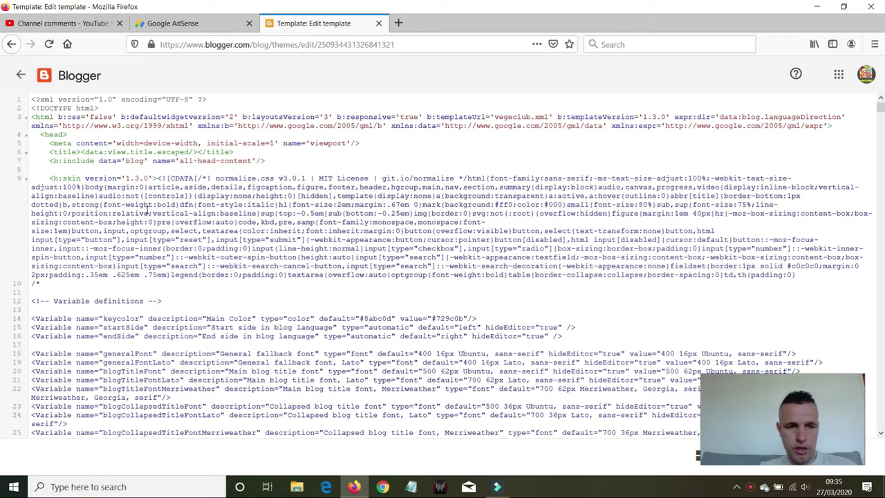
- Start a search in the theme's HTML, recheck the required tag in the AdSense instructions, and return to the theme code
{"action": "key", "text": "ctrl+f"}
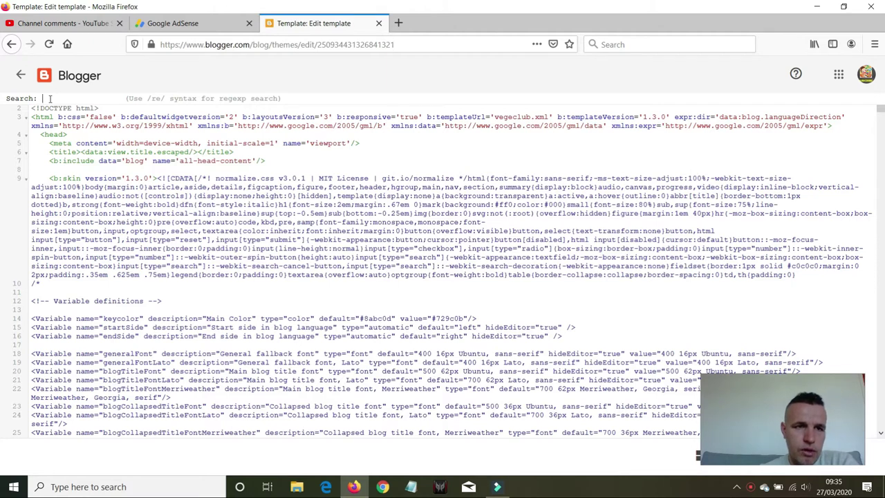
{"action": "left_click", "coordinate": [172, 23]}
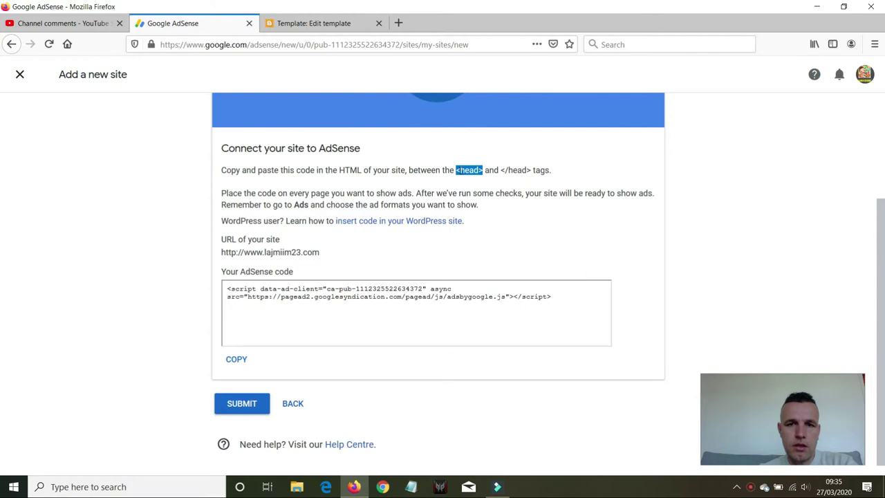
{"action": "left_click", "coordinate": [314, 23]}
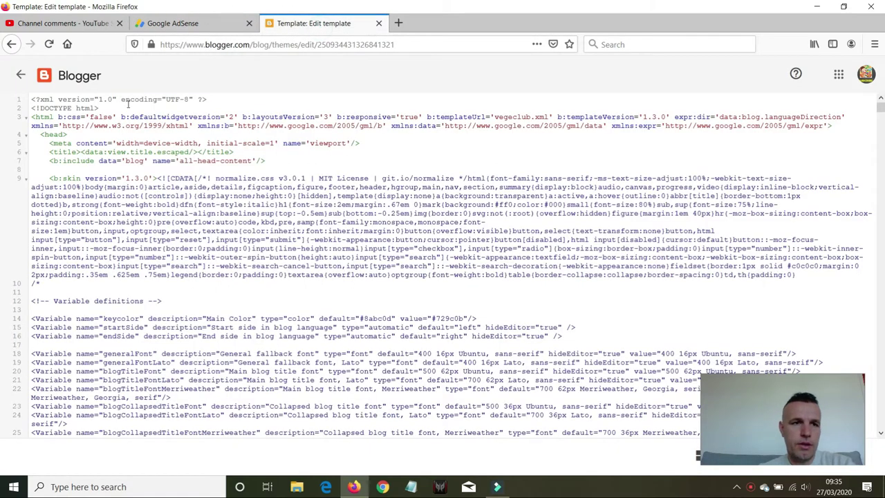
- Find the <head> tag in the theme's HTML and insert three blank lines directly beneath it
{"action": "key", "text": "ctrl+f"}
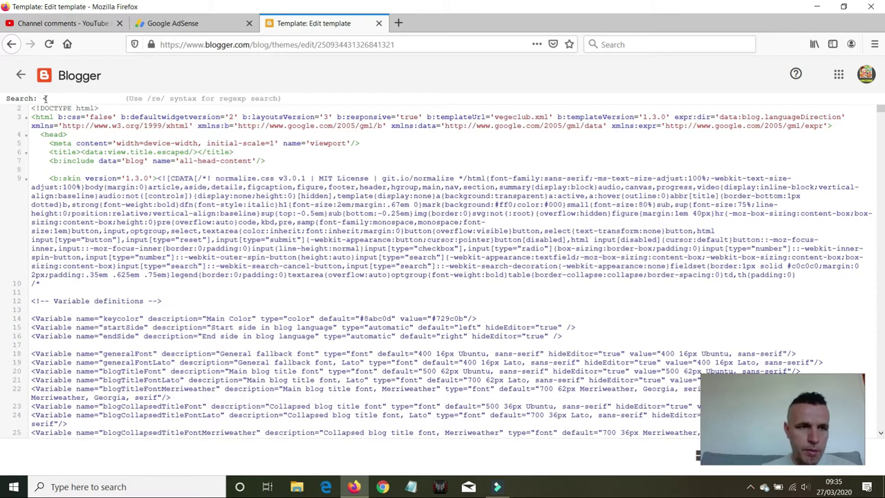
{"action": "type", "text": "<head>"}
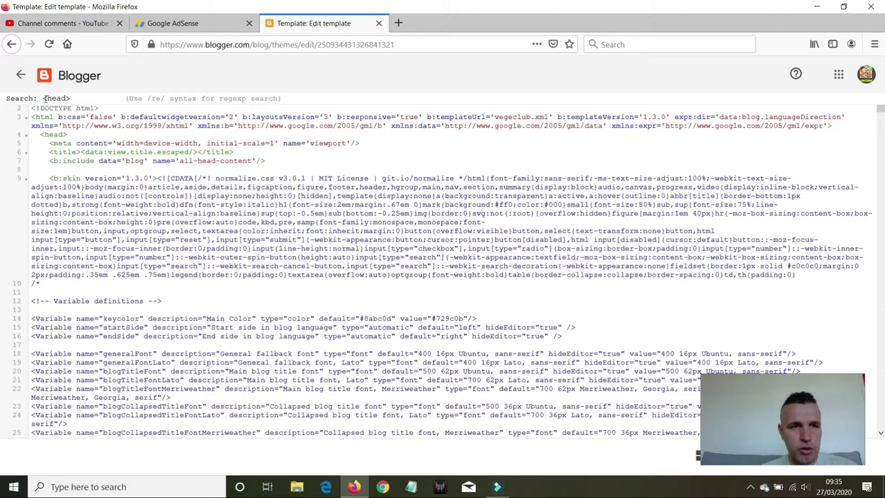
{"action": "key", "text": "Return"}
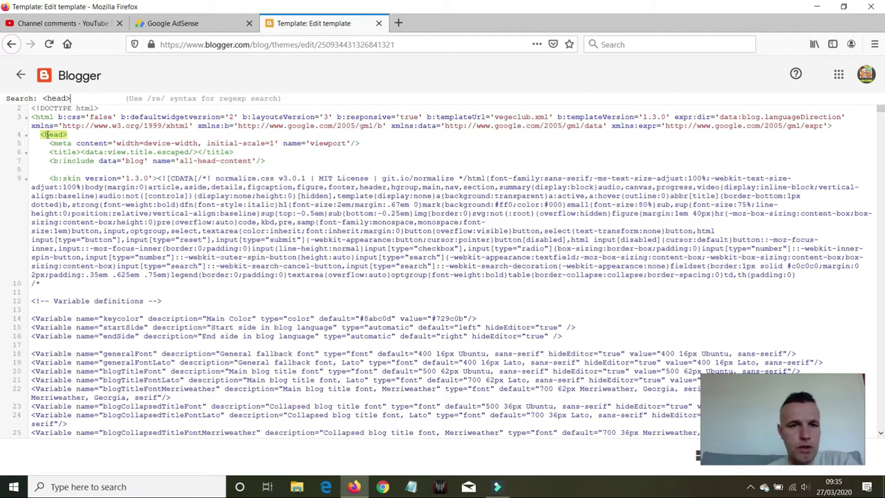
{"action": "left_click", "coordinate": [72, 135]}
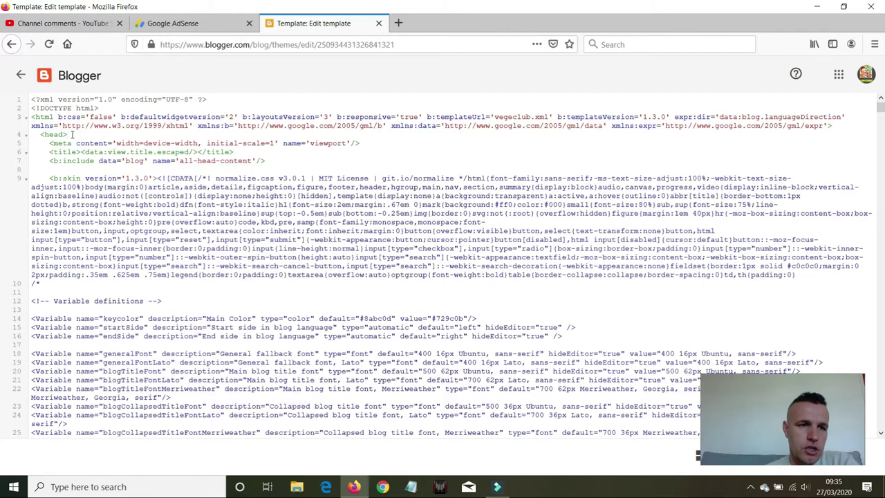
{"action": "key", "text": "Return"}
{"action": "key", "text": "Return"}
{"action": "key", "text": "Return"}
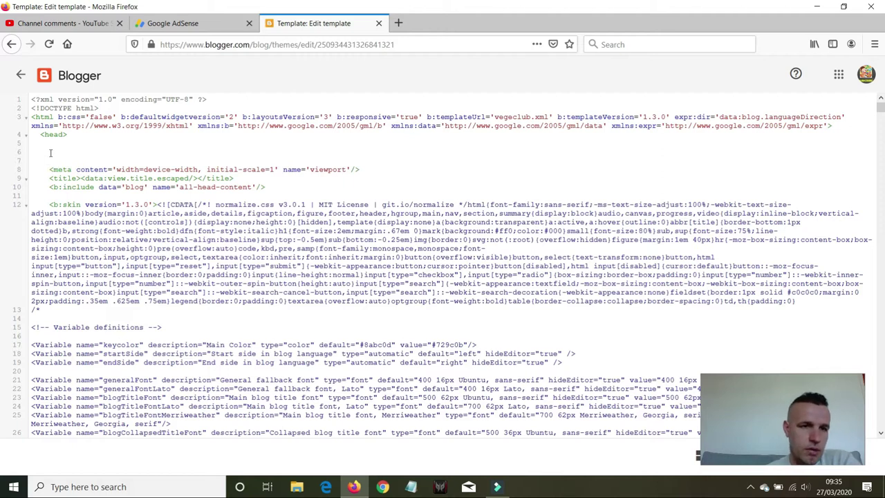
{"action": "key", "text": "Up"}
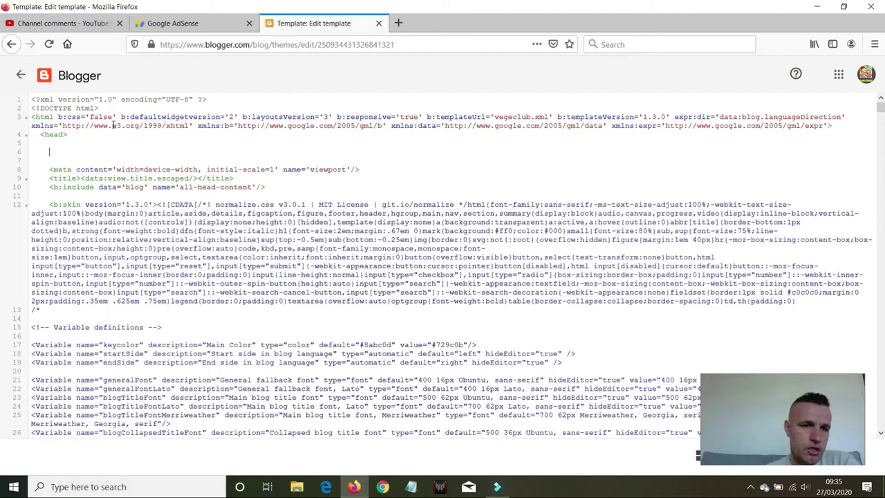
- Copy the AdSense code from Google AdSense and paste it on the middle blank line beneath the <head> tag in Blogger
{"action": "right_click", "coordinate": [56, 151]}
{"action": "left_click", "coordinate": [172, 23]}
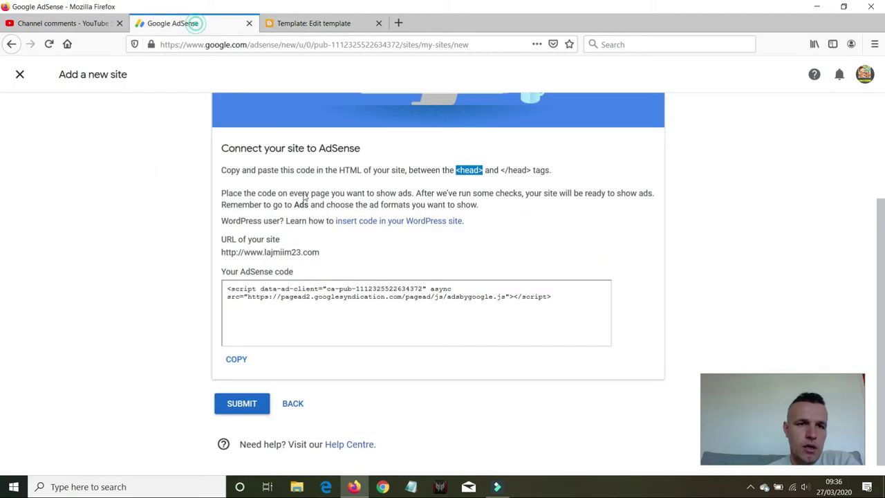
{"action": "left_click", "coordinate": [239, 360]}
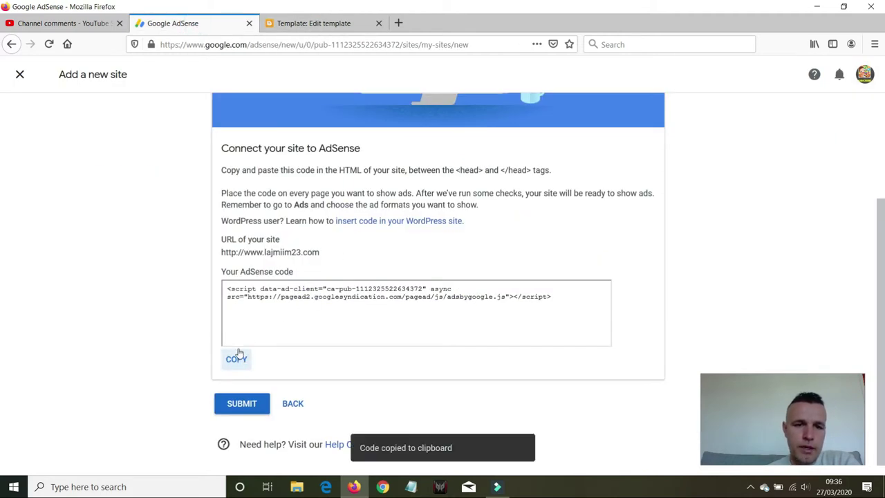
{"action": "left_click", "coordinate": [285, 23]}
{"action": "right_click", "coordinate": [57, 151]}
{"action": "left_click", "coordinate": [79, 194]}
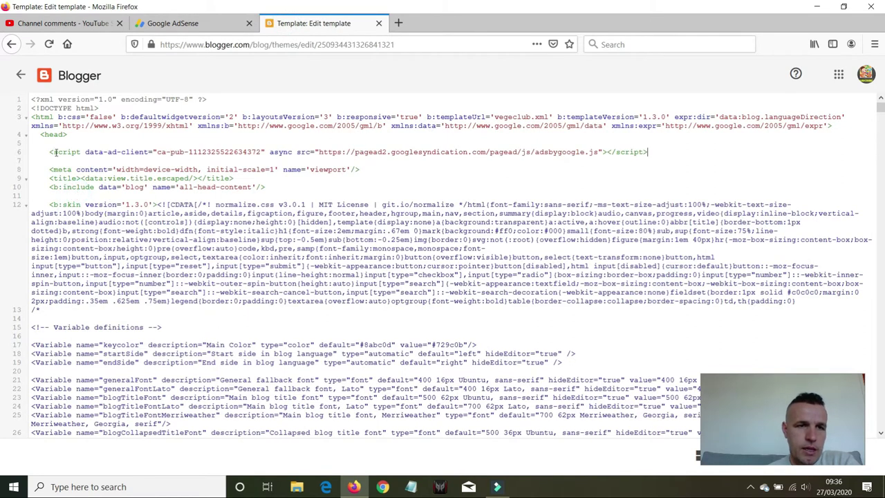
- Highlight the pasted AdSense script line, locate the option for saving the theme, and review the script's position beneath <head>
{"action": "left_click_drag", "start_coordinate": [49, 151], "coordinate": [651, 151]}
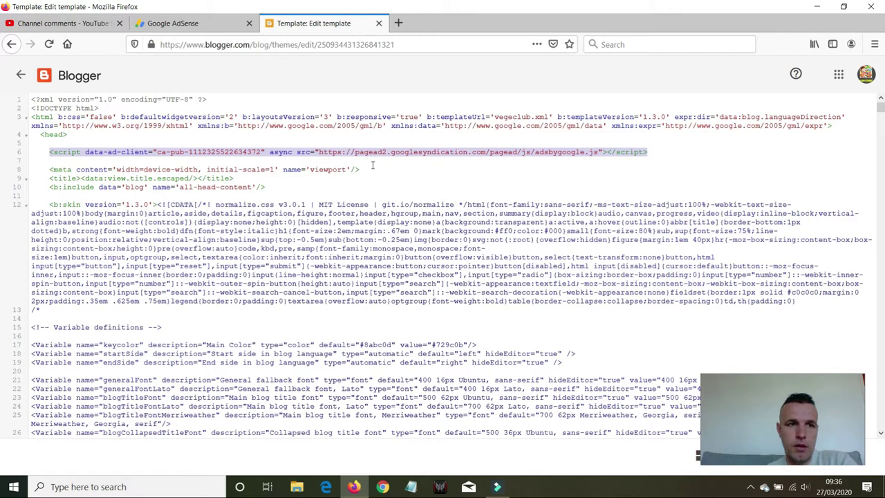
{"action": "scroll", "coordinate": [372, 166], "scroll_direction": "down", "scroll_amount": 15}
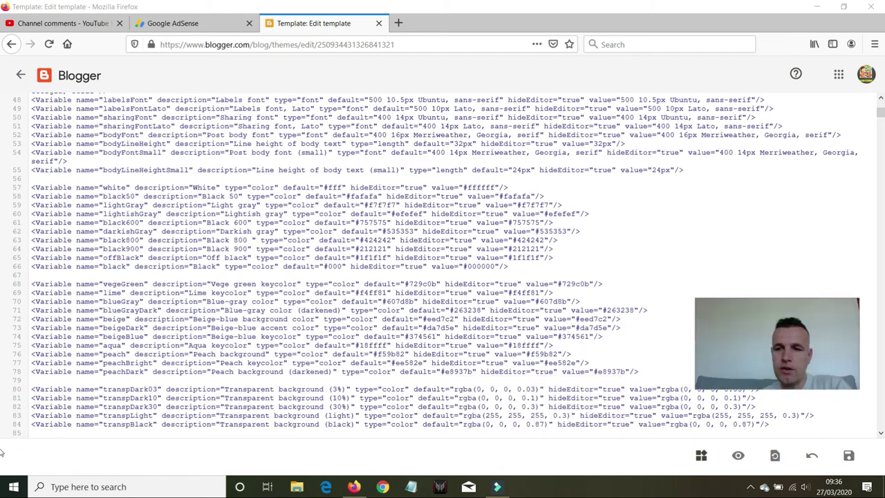
{"action": "left_click", "coordinate": [848, 457]}
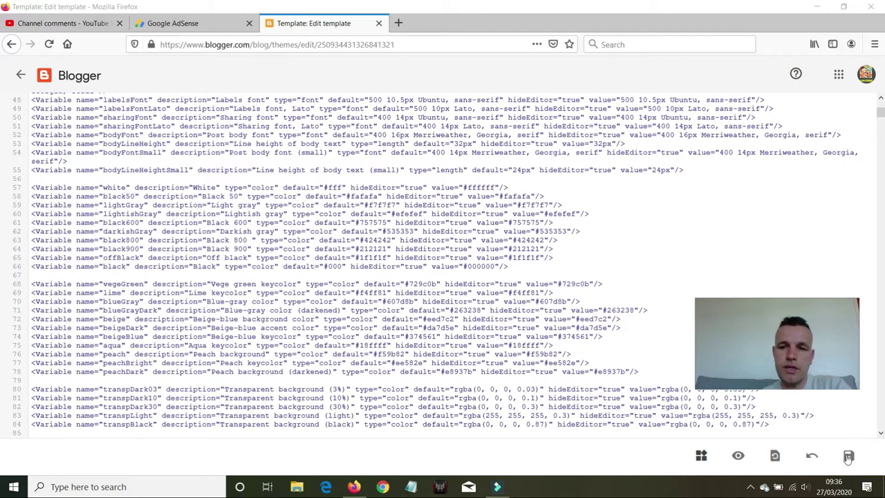
{"action": "left_click_drag", "start_coordinate": [881, 116], "coordinate": [881, 106]}
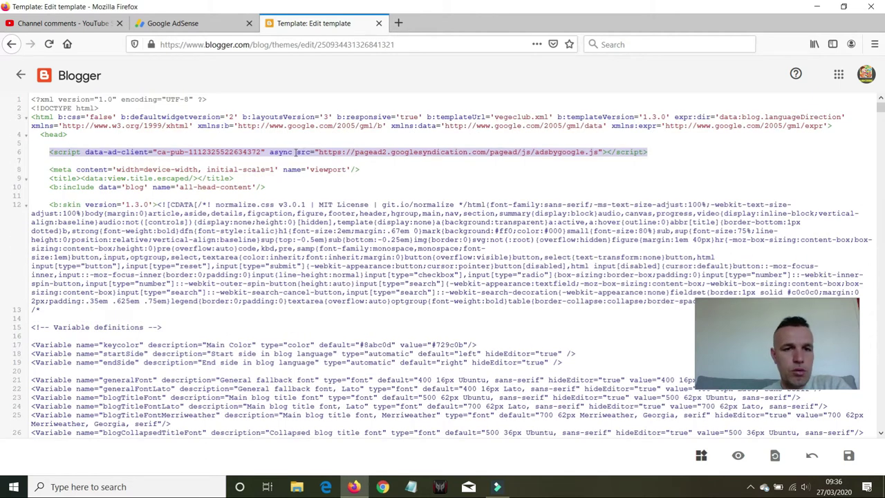
- Close the Add a new site page in Google AdSense and open the Ads overview
{"action": "left_click", "coordinate": [173, 23]}
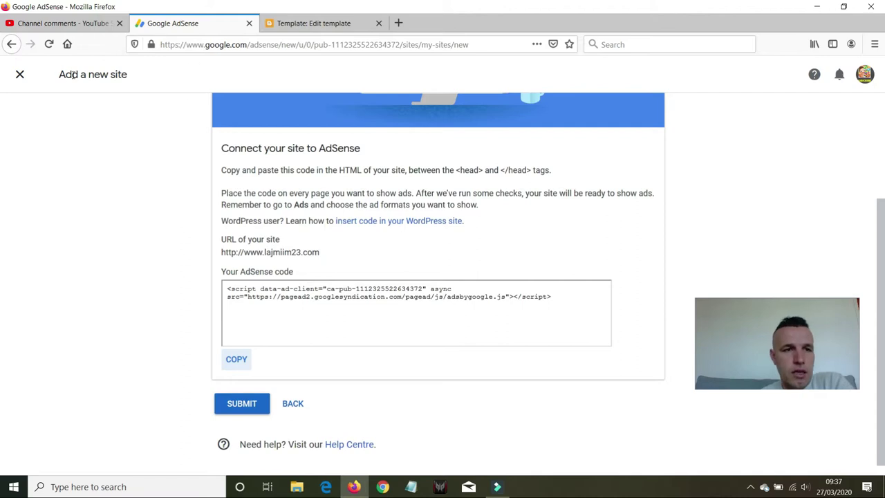
{"action": "left_click", "coordinate": [20, 75]}
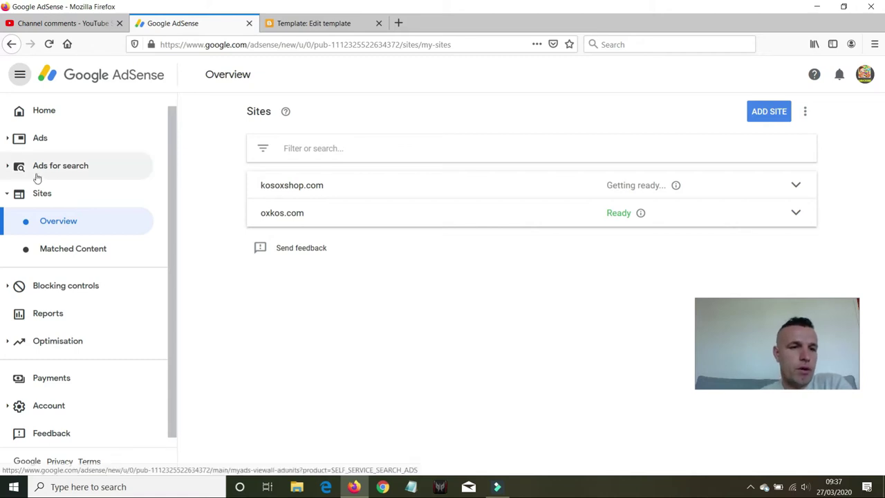
{"action": "left_click", "coordinate": [40, 140]}
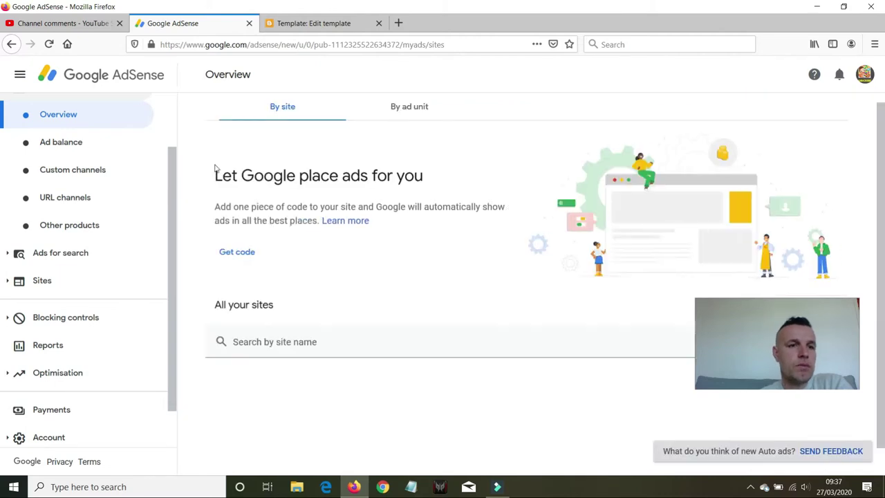
- Leave the Blogger theme editor, discarding the unsaved changes, and open the blog's Earnings page
{"action": "left_click", "coordinate": [304, 25]}
{"action": "left_click", "coordinate": [20, 76]}
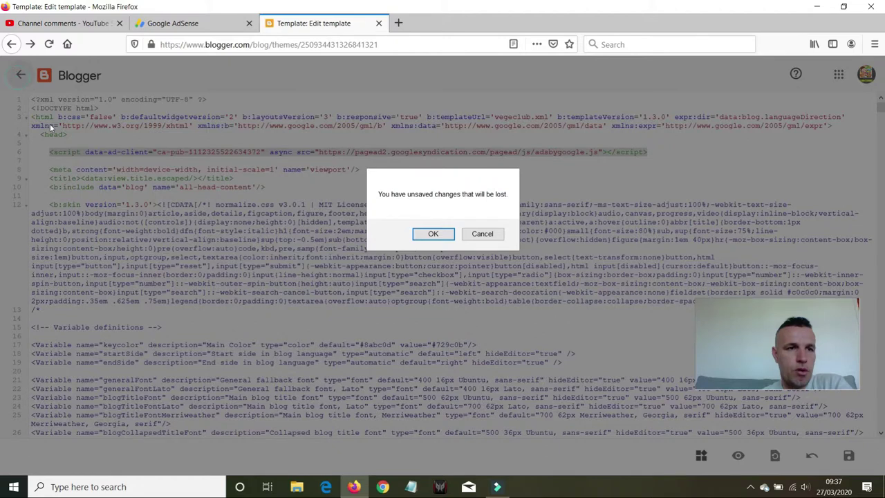
{"action": "left_click", "coordinate": [419, 232]}
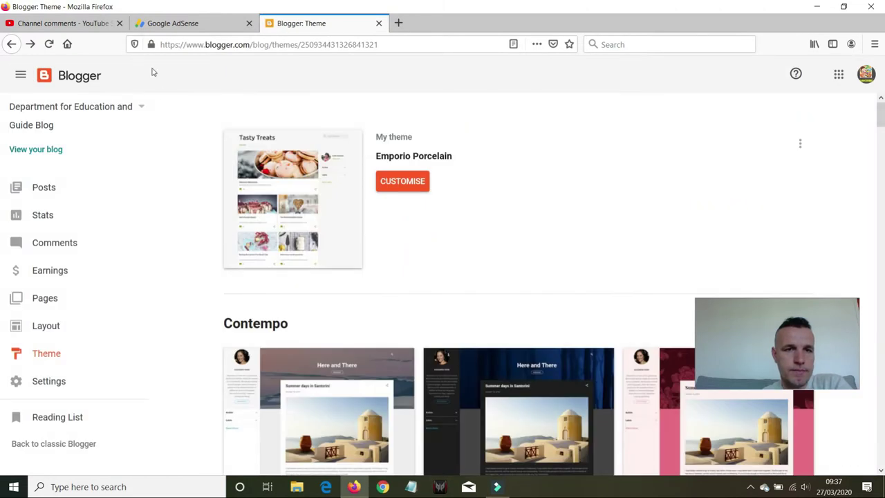
{"action": "left_click", "coordinate": [177, 22]}
{"action": "left_click", "coordinate": [297, 21]}
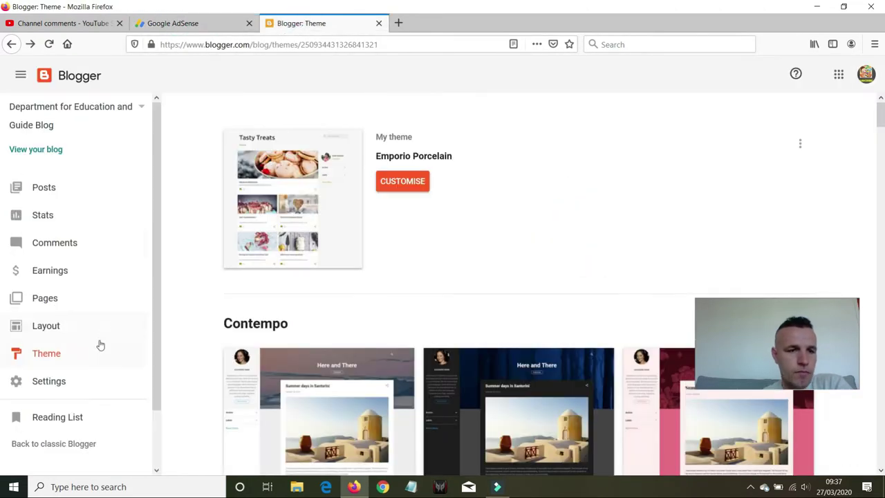
{"action": "left_click", "coordinate": [46, 273]}
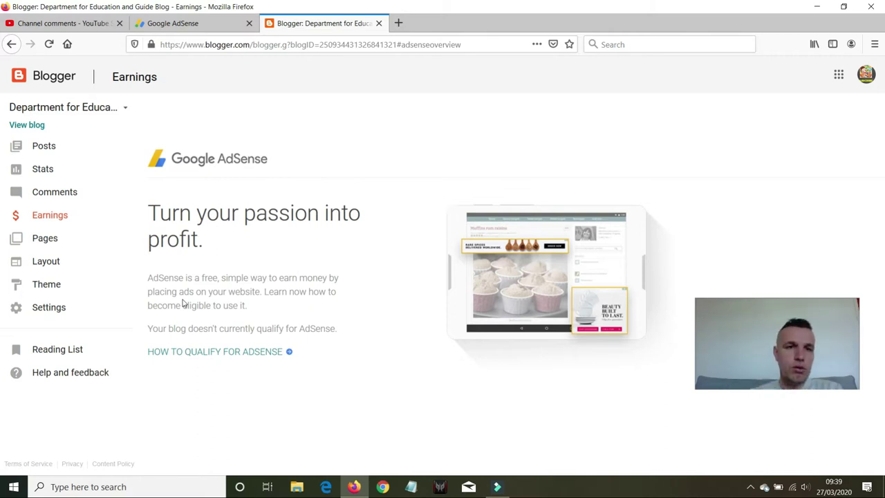
- Open the kosoxshop.com website and highlight the domain name in its address
{"action": "left_click", "coordinate": [276, 46]}
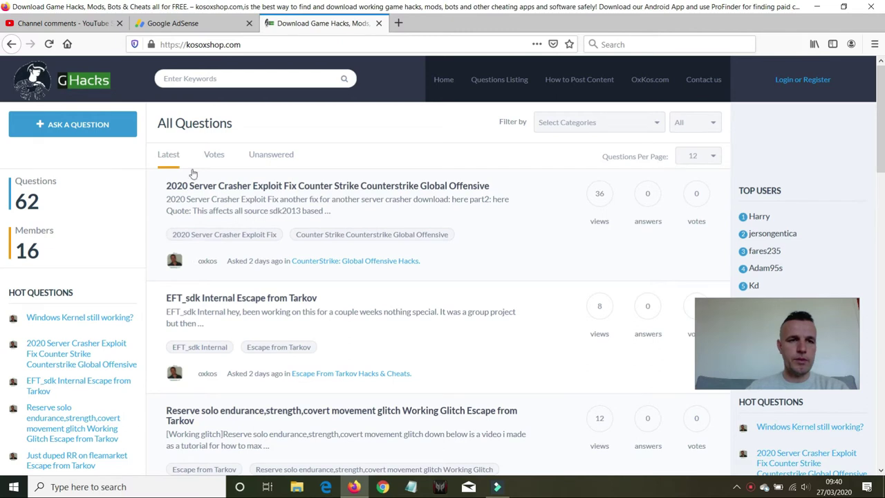
{"action": "left_click", "coordinate": [193, 44]}
{"action": "left_click", "coordinate": [192, 44]}
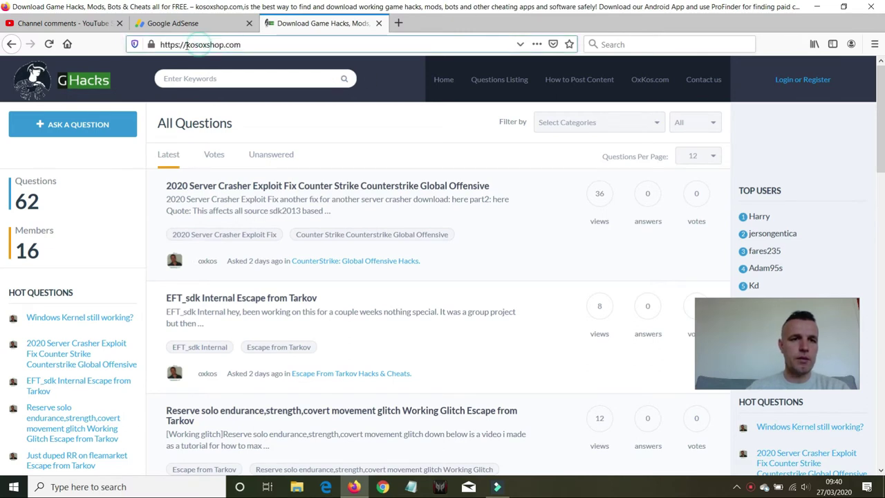
{"action": "left_click_drag", "start_coordinate": [186, 44], "coordinate": [241, 44]}
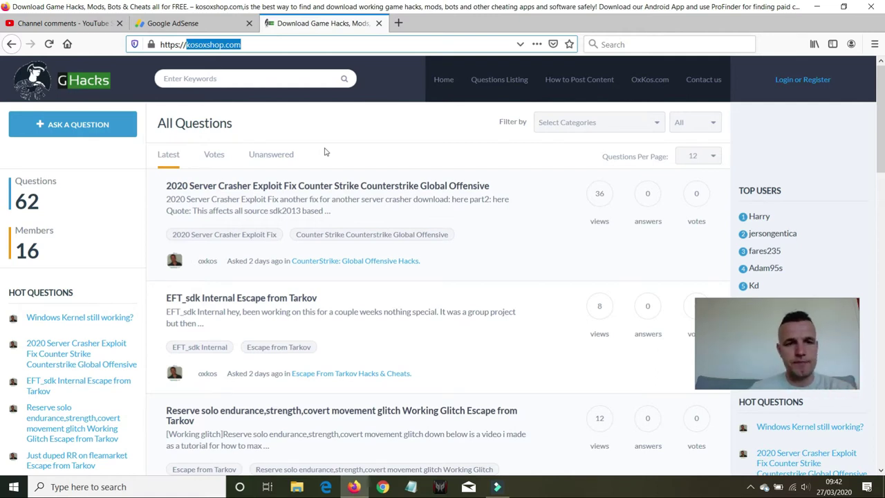
{"action": "left_click", "coordinate": [336, 132]}
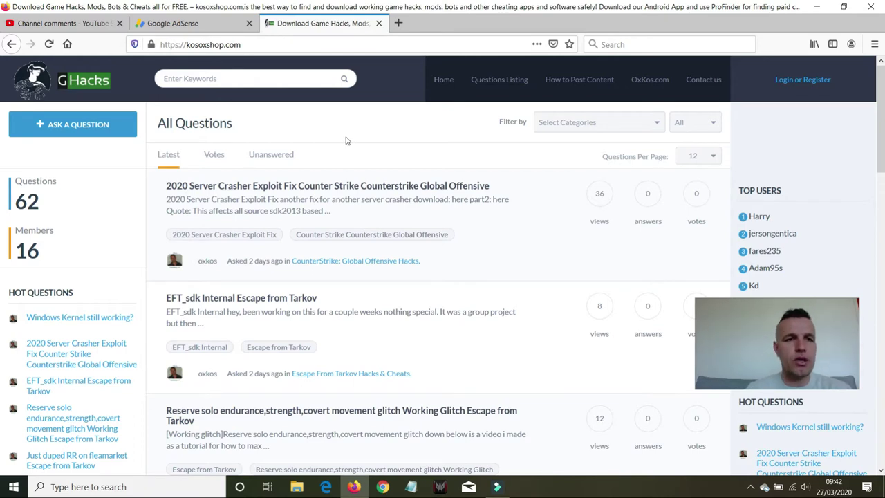
- Copy the kosoxshop.com address and open the Sites overview in Google AdSense
{"action": "left_click", "coordinate": [199, 45]}
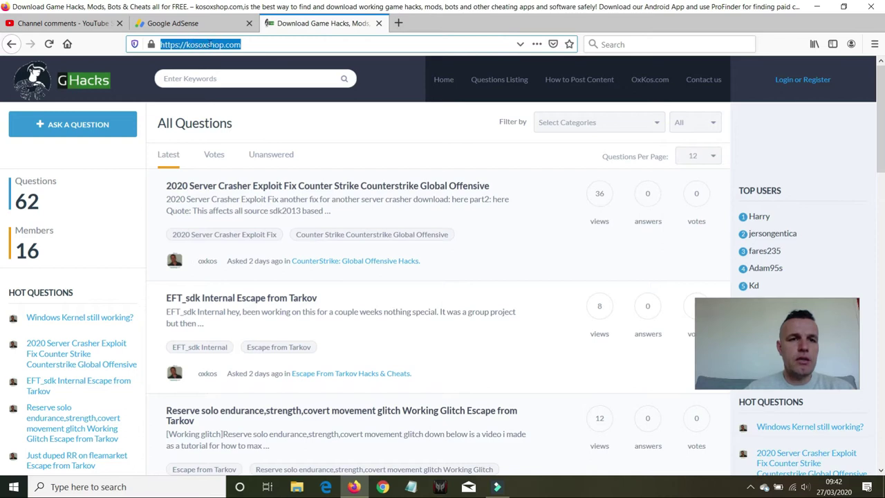
{"action": "right_click", "coordinate": [200, 44]}
{"action": "left_click", "coordinate": [217, 71]}
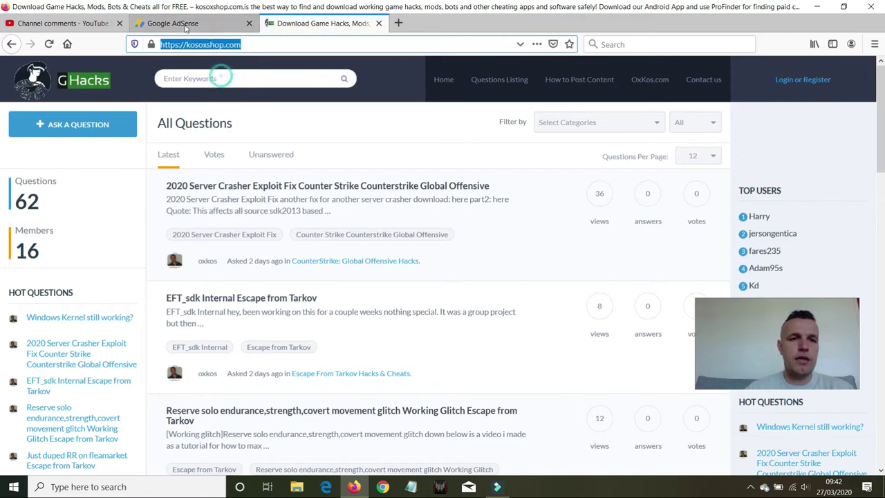
{"action": "left_click", "coordinate": [183, 24]}
{"action": "left_click", "coordinate": [50, 284]}
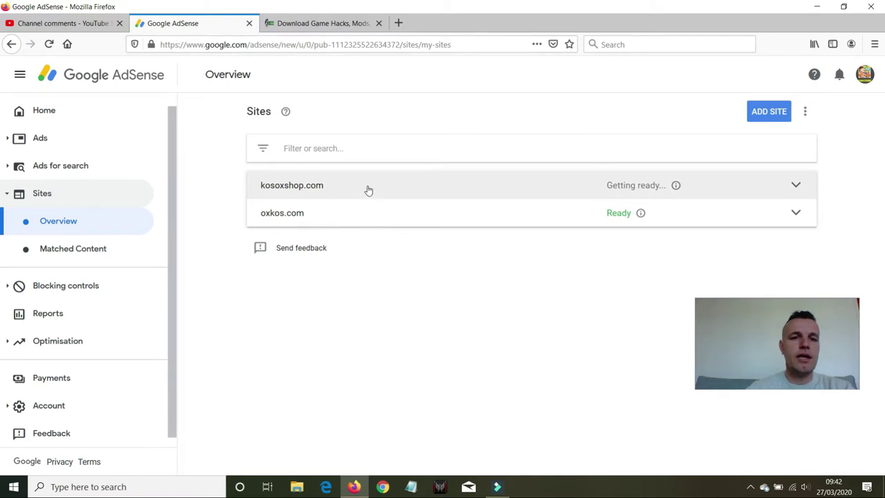
- Open the Theme Editor from the WordPress dashboard of kosoxshop.com
{"action": "left_click", "coordinate": [307, 23]}
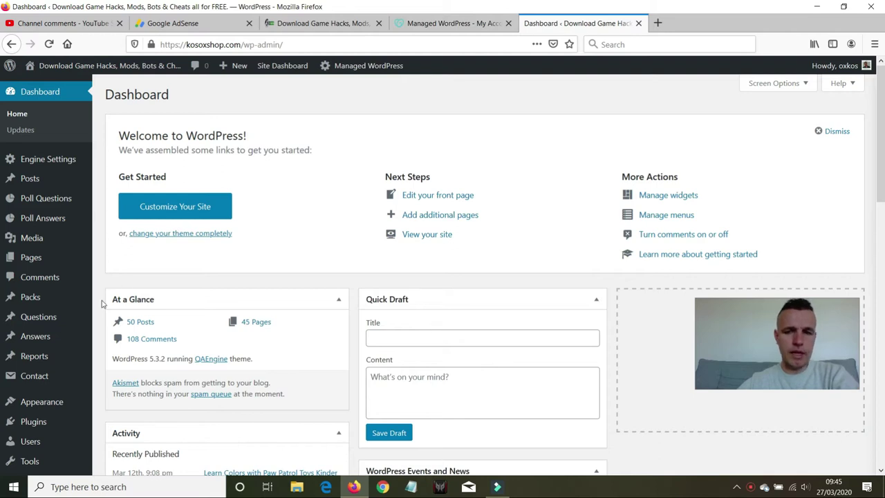
{"action": "mouse_move", "coordinate": [47, 397]}
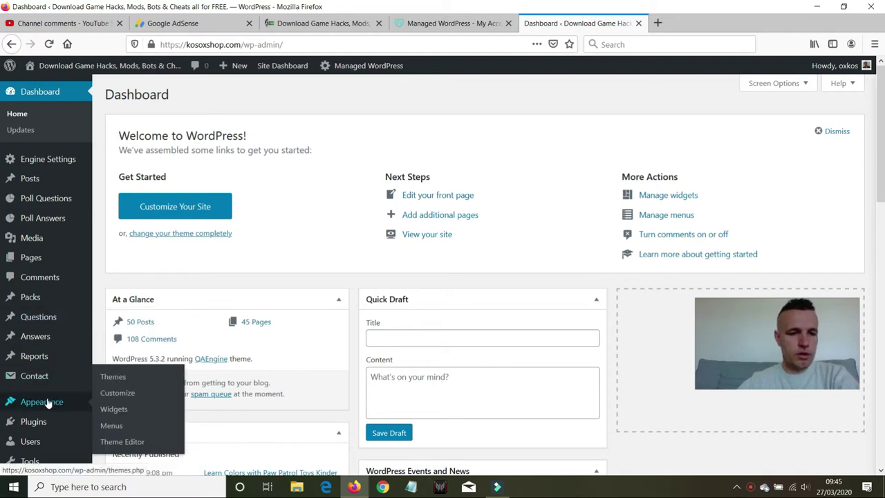
{"action": "left_click", "coordinate": [114, 448]}
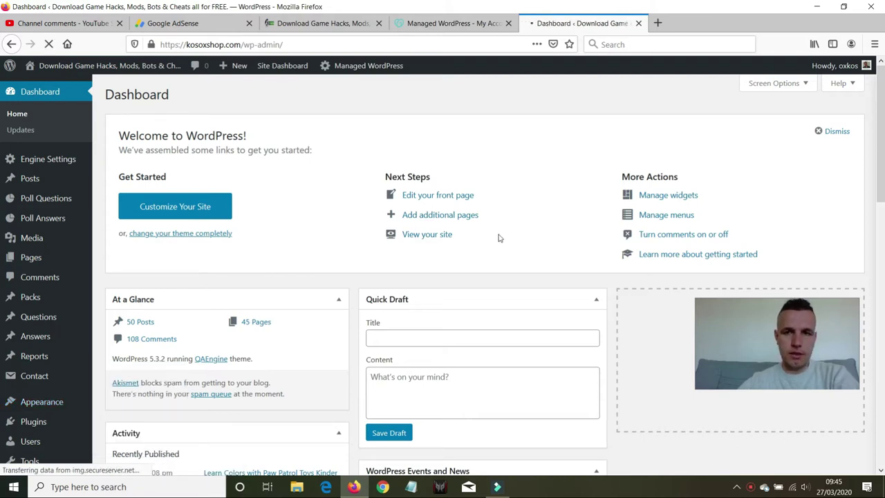
- Expand kosoxshop.com in the AdSense site list and read its status details
{"action": "left_click", "coordinate": [197, 26]}
{"action": "left_click", "coordinate": [742, 188]}
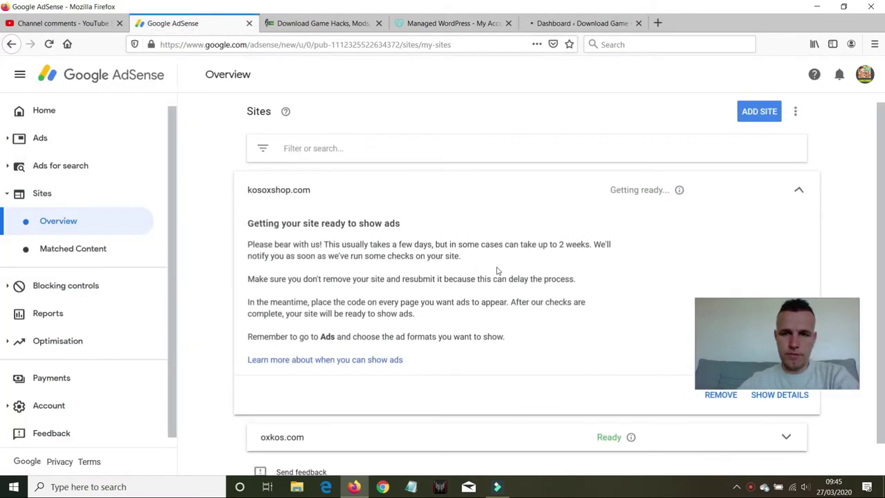
{"action": "scroll", "coordinate": [418, 281], "scroll_direction": "down", "scroll_amount": 1}
{"action": "scroll", "coordinate": [360, 173], "scroll_direction": "up", "scroll_amount": 1}
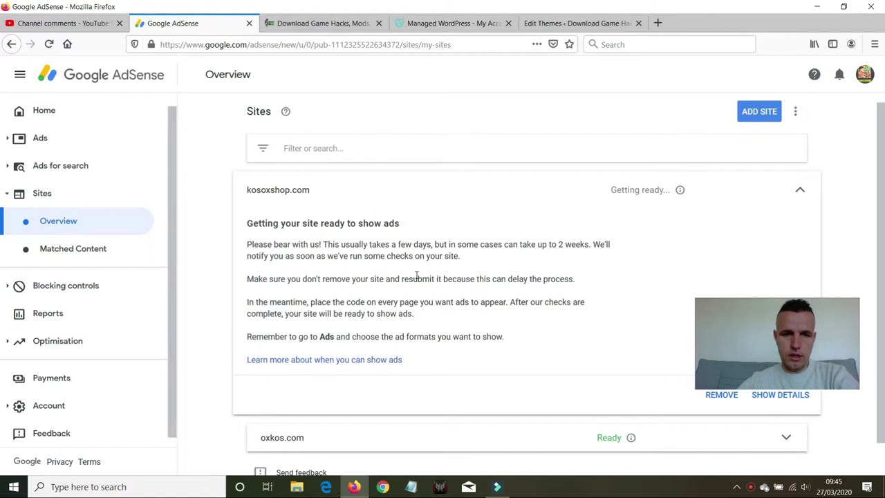
- Open the Theme Header file (header.php) of the QAEngine theme in the WordPress Theme Editor
{"action": "left_click", "coordinate": [539, 23]}
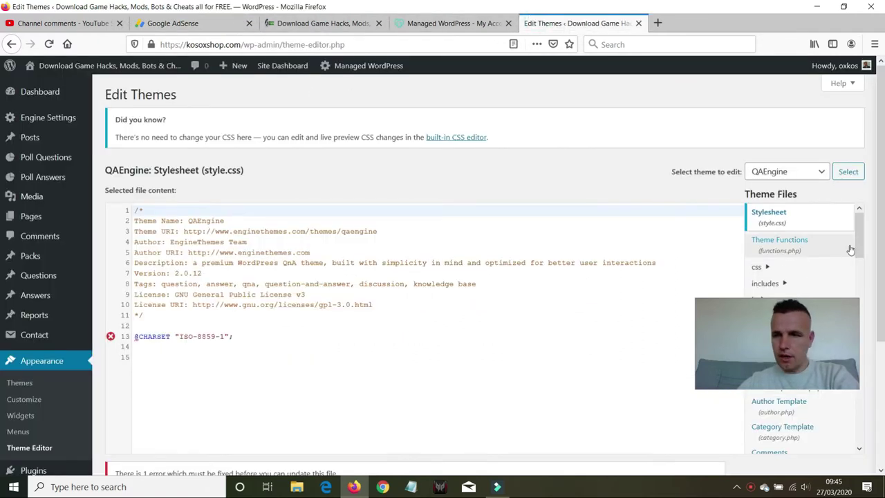
{"action": "scroll", "coordinate": [859, 244], "scroll_direction": "down", "scroll_amount": 5}
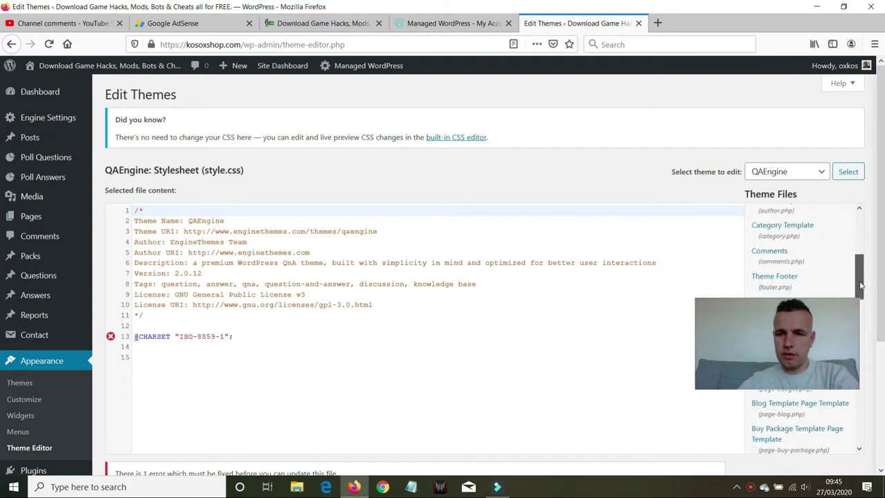
{"action": "left_click_drag", "start_coordinate": [766, 311], "coordinate": [748, 78]}
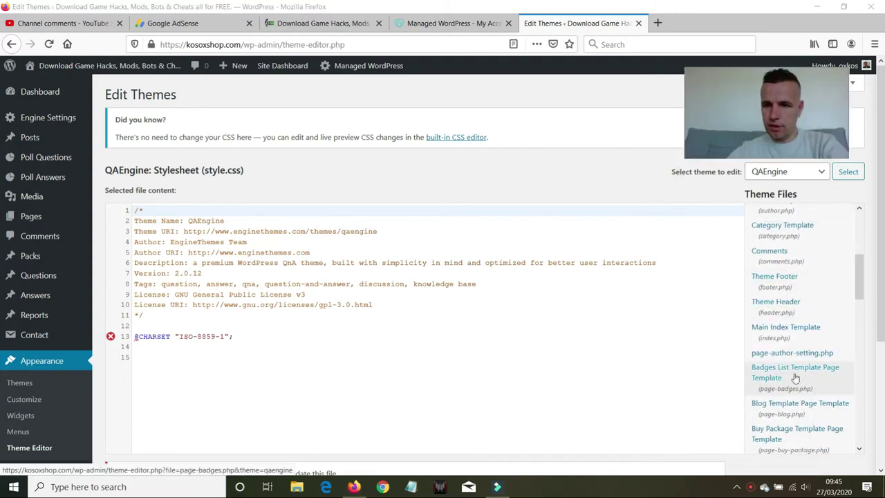
{"action": "left_click", "coordinate": [777, 304]}
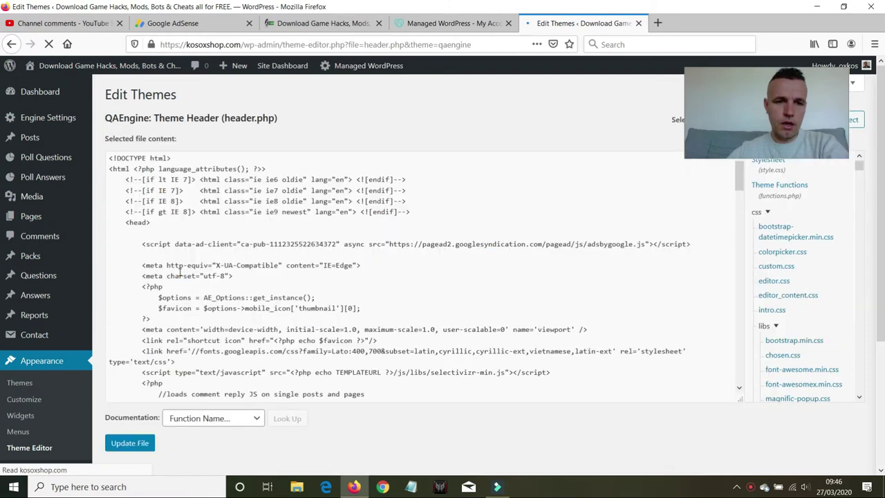
- Search the header.php code for <head> and highlight the AdSense script placed below that tag
{"action": "left_click", "coordinate": [180, 222]}
{"action": "left_click", "coordinate": [183, 181]}
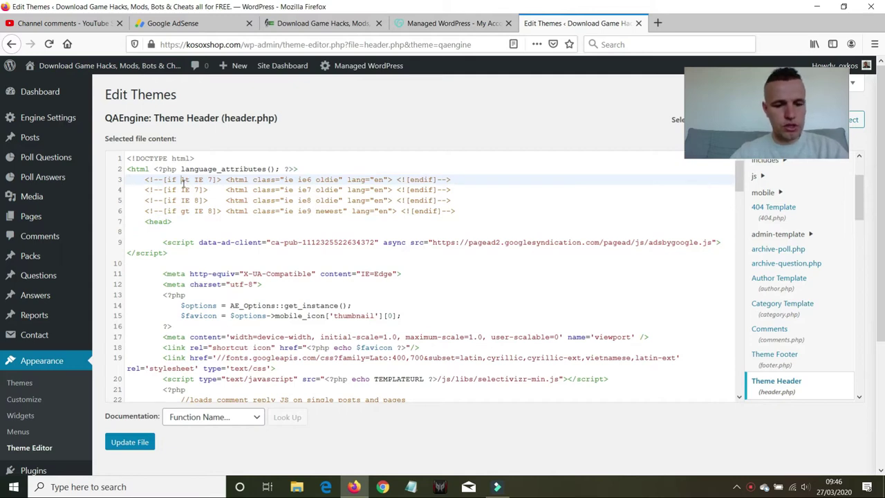
{"action": "key", "text": "ctrl+f"}
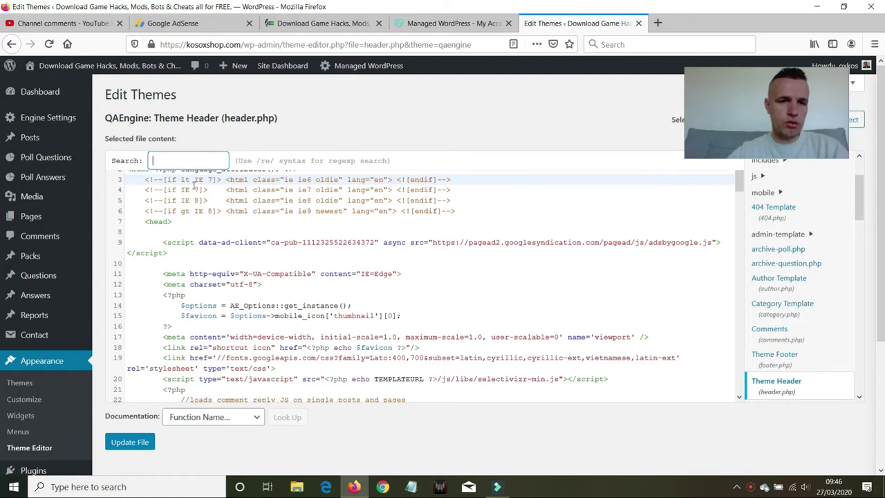
{"action": "type", "text": "<head>"}
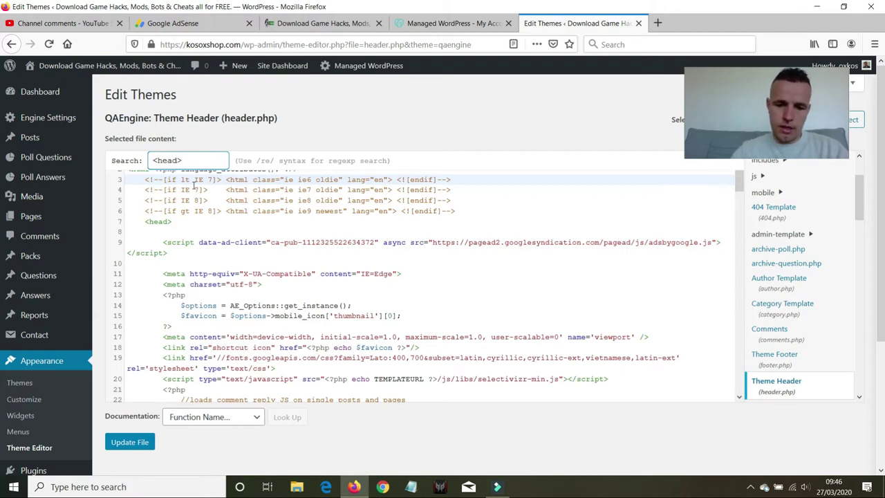
{"action": "key", "text": "Return"}
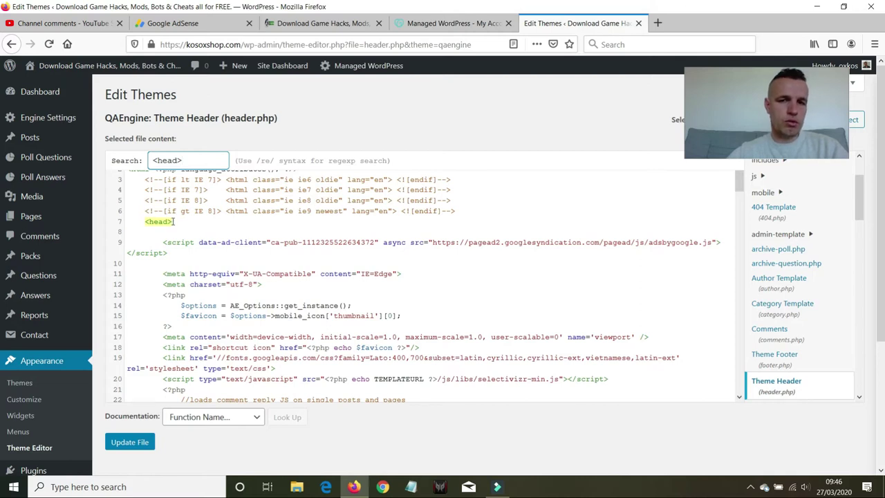
{"action": "left_click", "coordinate": [163, 242]}
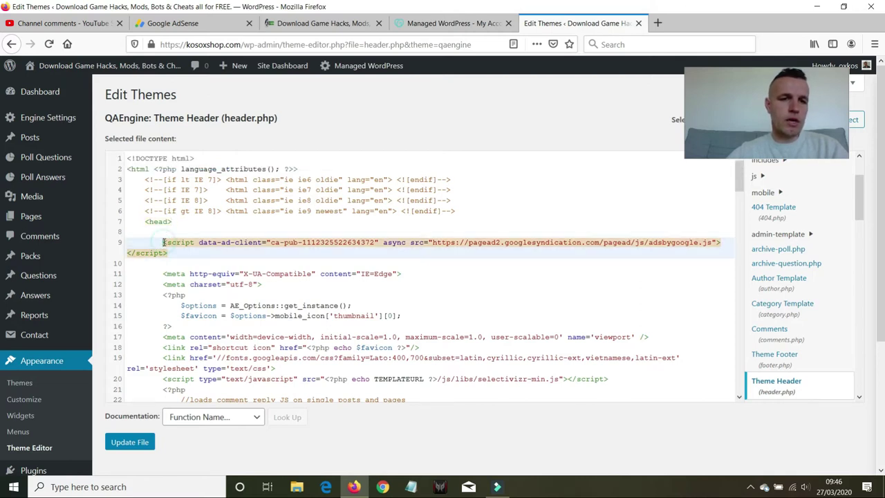
{"action": "left_click_drag", "start_coordinate": [166, 242], "coordinate": [170, 252]}
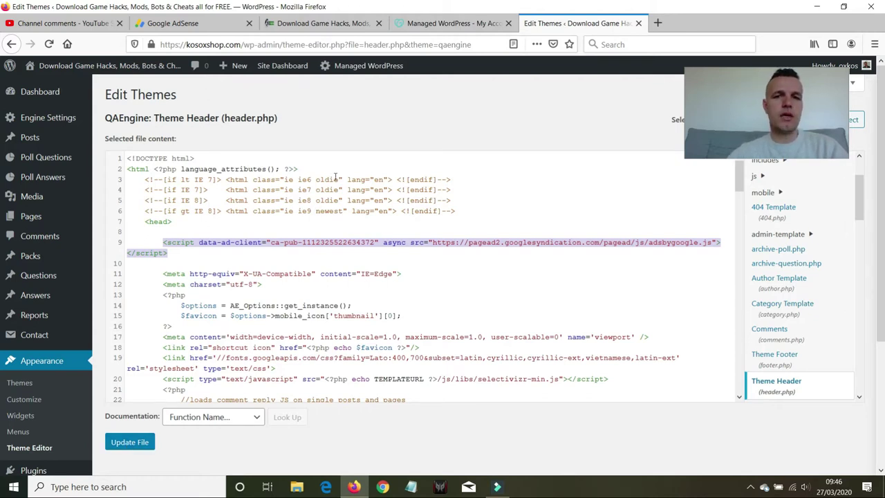
- View the kosoxshop.com site details and the Matched Content settings in Google AdSense, then return to the Sites overview
{"action": "left_click", "coordinate": [234, 28]}
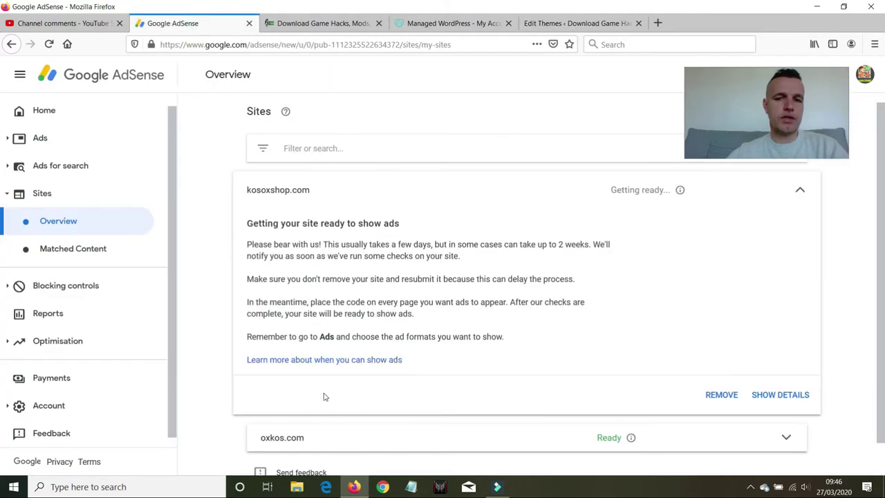
{"action": "left_click", "coordinate": [777, 395]}
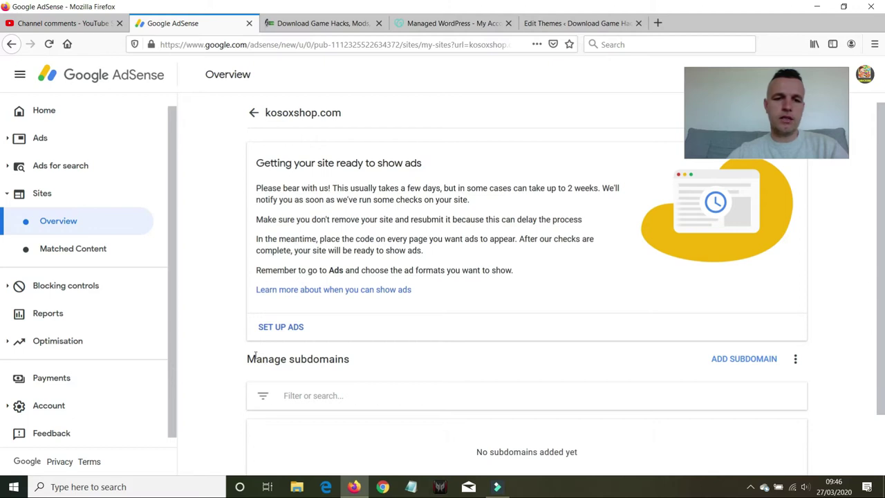
{"action": "left_click", "coordinate": [53, 253]}
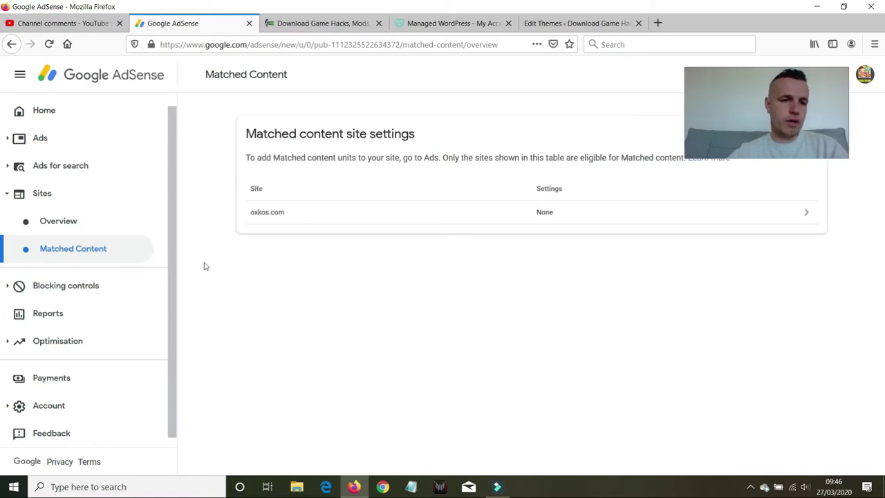
{"action": "left_click", "coordinate": [67, 194]}
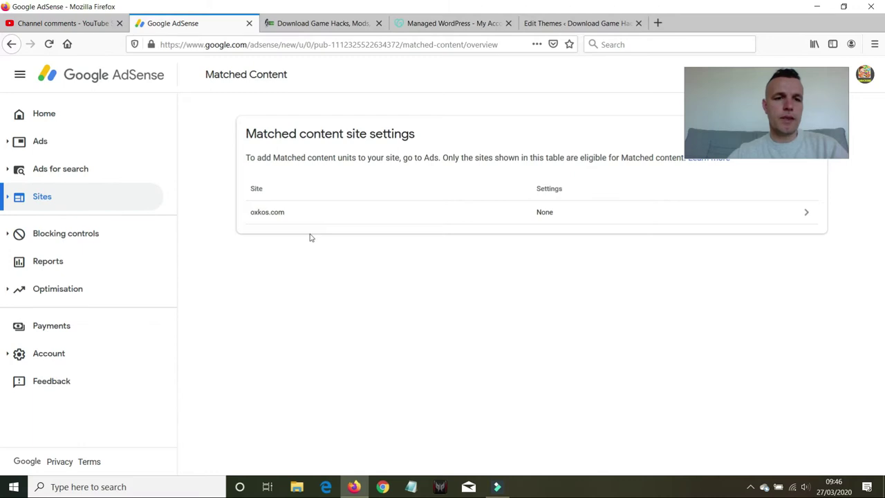
{"action": "left_click", "coordinate": [64, 198]}
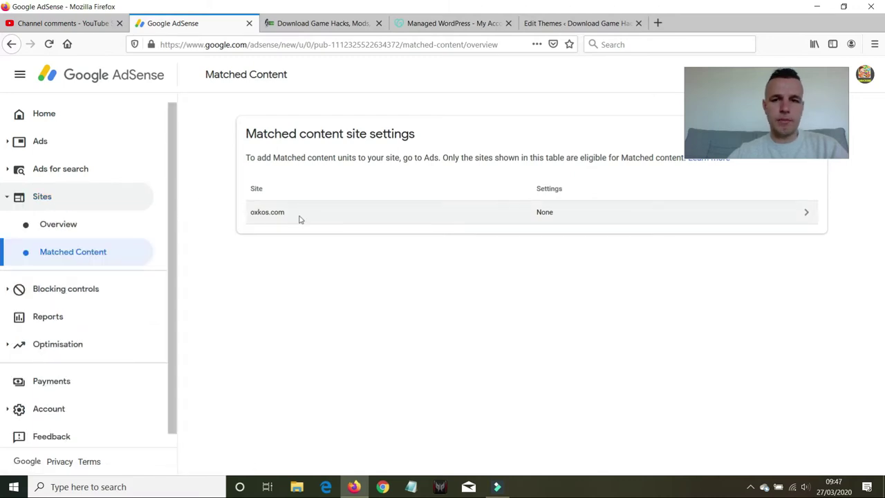
{"action": "left_click", "coordinate": [60, 150]}
{"action": "left_click", "coordinate": [48, 278]}
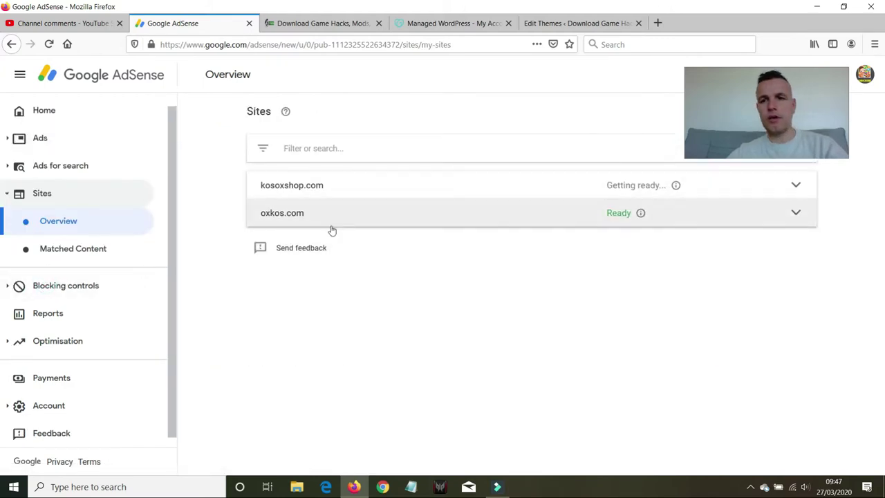
- Point out the https prefix in the AdSense page address
{"action": "left_click", "coordinate": [164, 46]}
{"action": "left_click", "coordinate": [168, 44]}
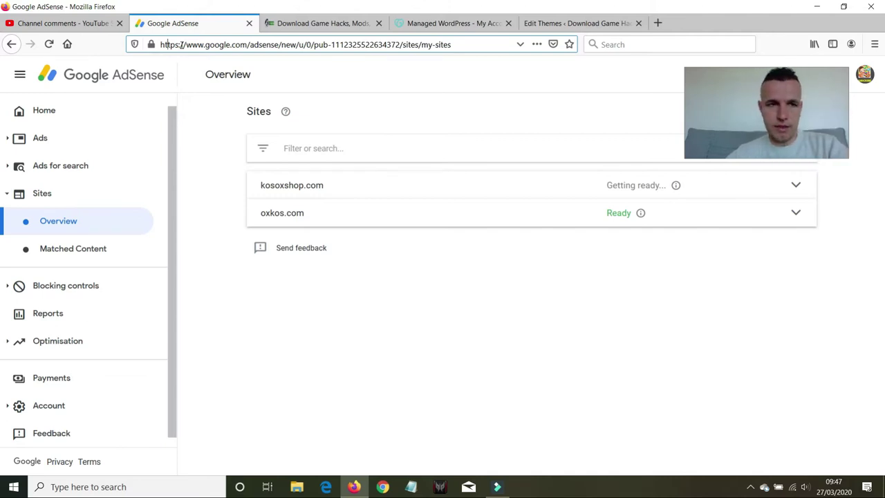
{"action": "left_click", "coordinate": [178, 44]}
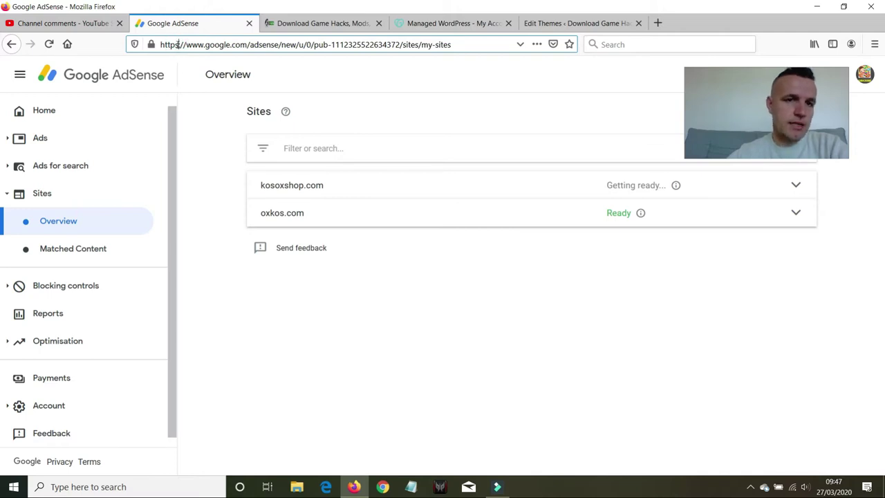
{"action": "double_click", "coordinate": [178, 44]}
- Open the kosoxshop.com settings in GoDaddy Managed WordPress and highlight the SSL certificate entry under Services
{"action": "left_click", "coordinate": [453, 23]}
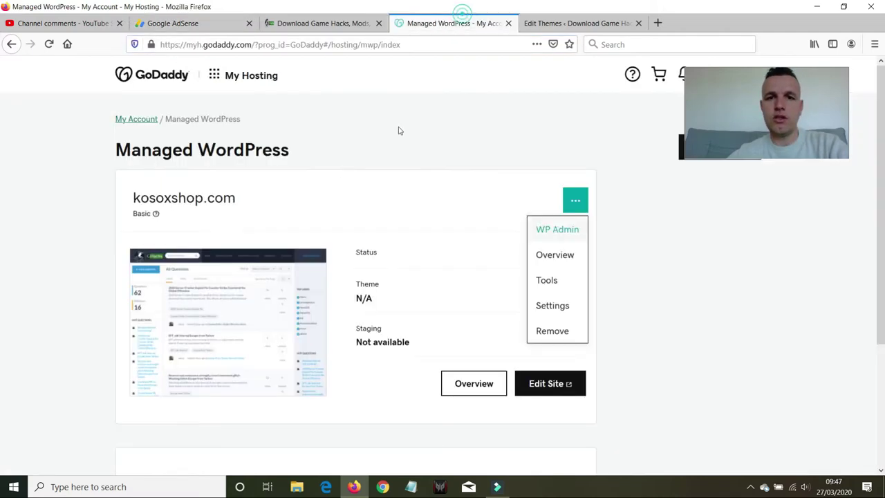
{"action": "left_click", "coordinate": [57, 146]}
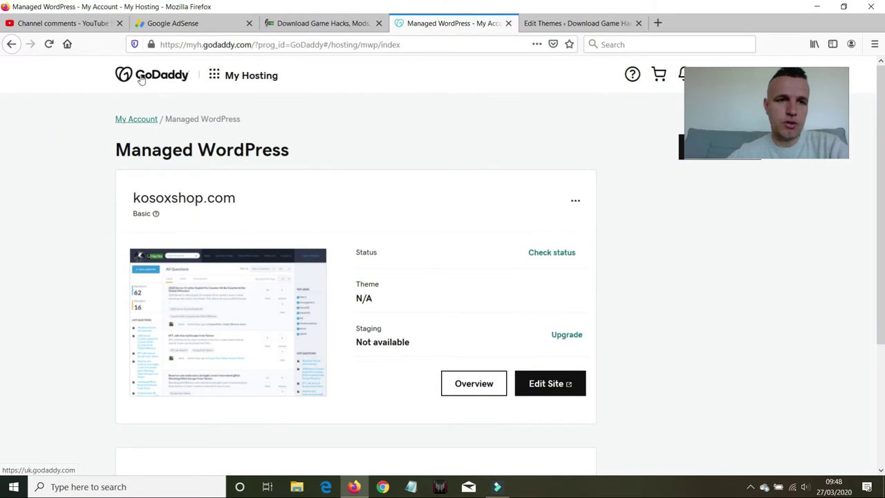
{"action": "scroll", "coordinate": [695, 74], "scroll_direction": "down", "scroll_amount": 2}
{"action": "scroll", "coordinate": [662, 118], "scroll_direction": "up", "scroll_amount": 2}
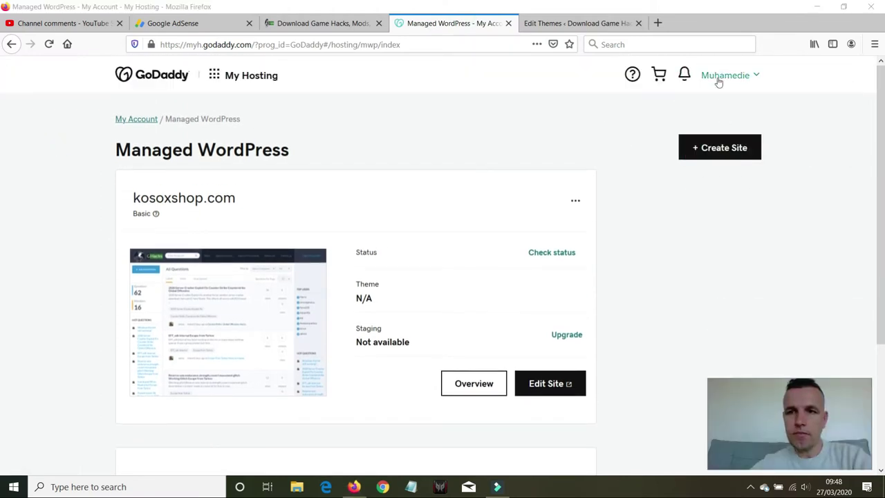
{"action": "left_click", "coordinate": [719, 80]}
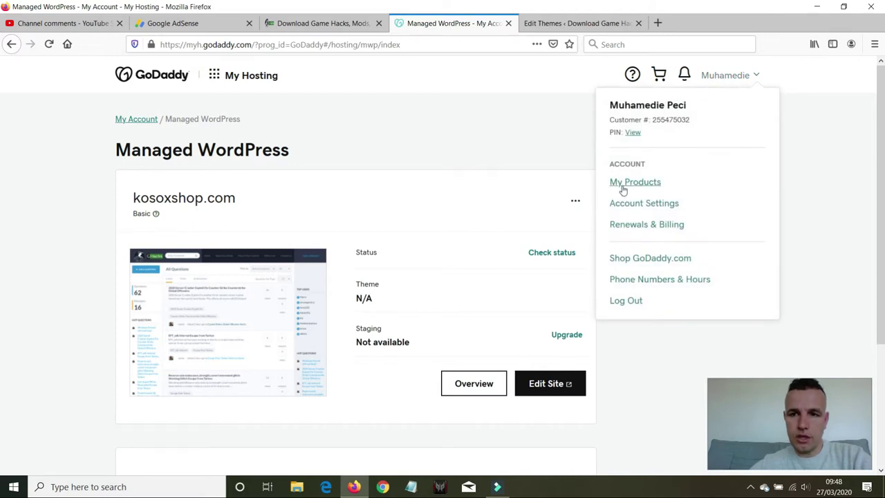
{"action": "left_click", "coordinate": [575, 200]}
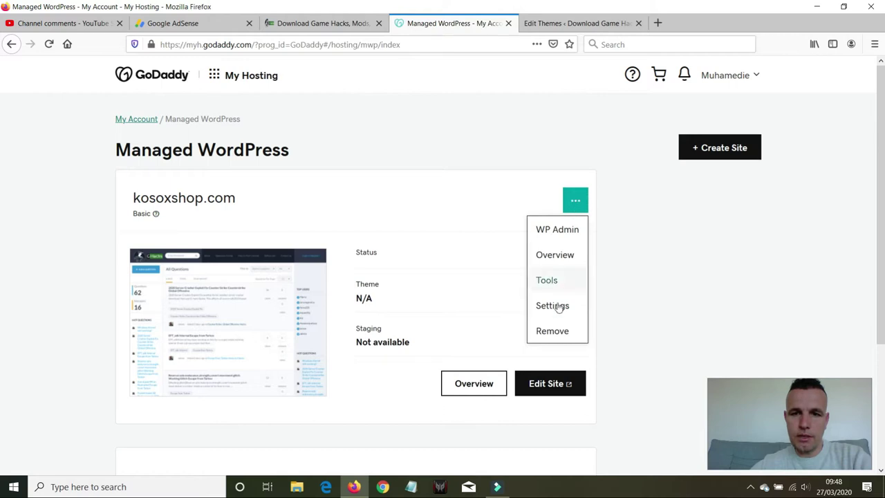
{"action": "left_click", "coordinate": [554, 305]}
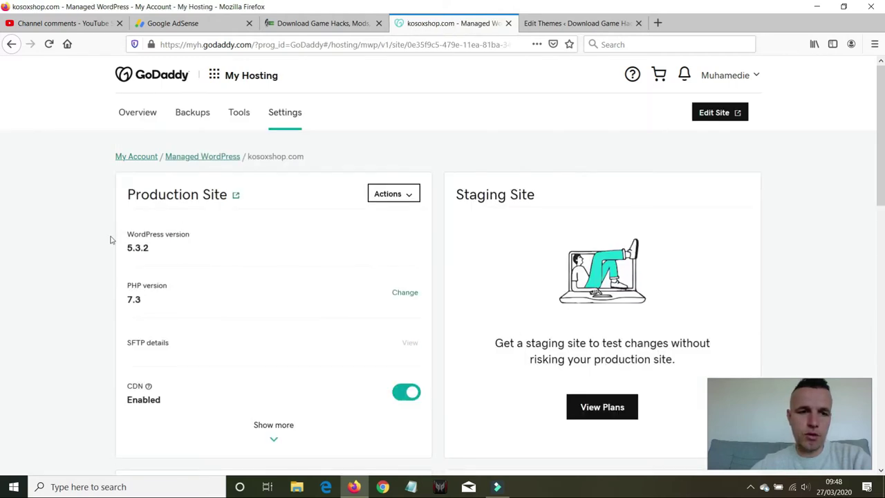
{"action": "scroll", "coordinate": [108, 242], "scroll_direction": "down", "scroll_amount": 5}
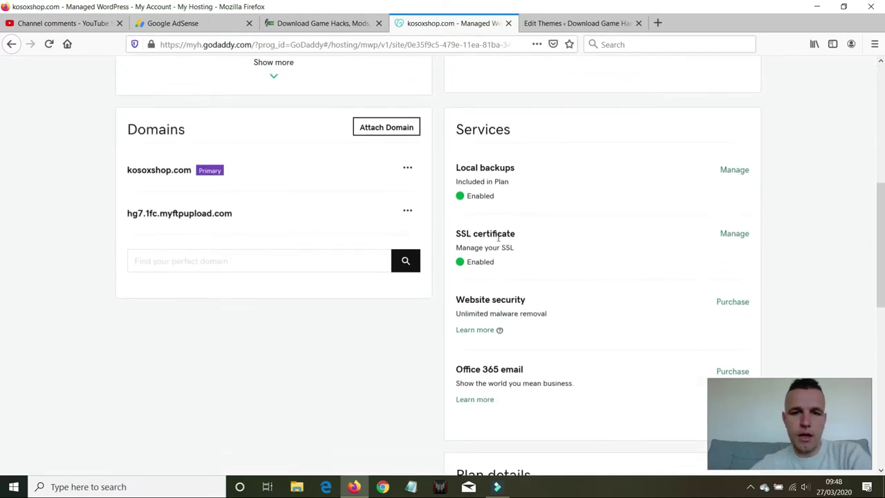
{"action": "left_click_drag", "start_coordinate": [456, 233], "coordinate": [519, 238]}
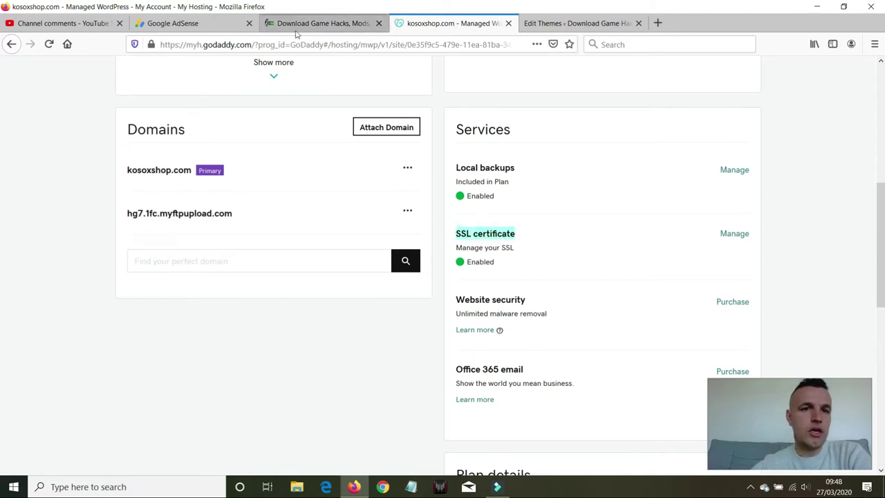
{"action": "left_click", "coordinate": [546, 24]}
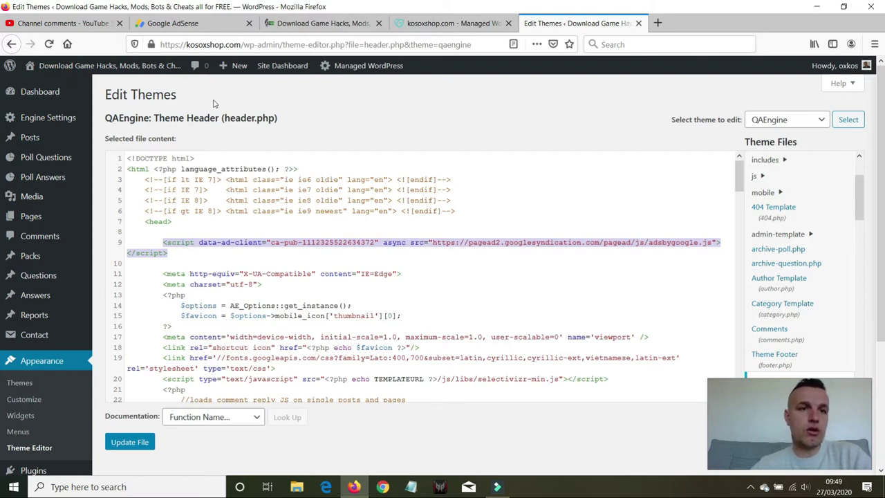
{"action": "left_click", "coordinate": [179, 45]}
{"action": "left_click_drag", "start_coordinate": [184, 44], "coordinate": [161, 46]}
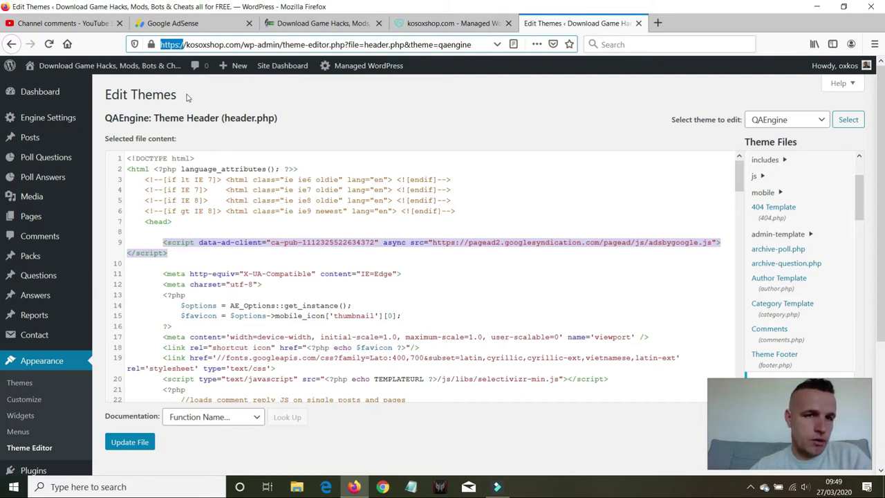
{"action": "left_click", "coordinate": [186, 44]}
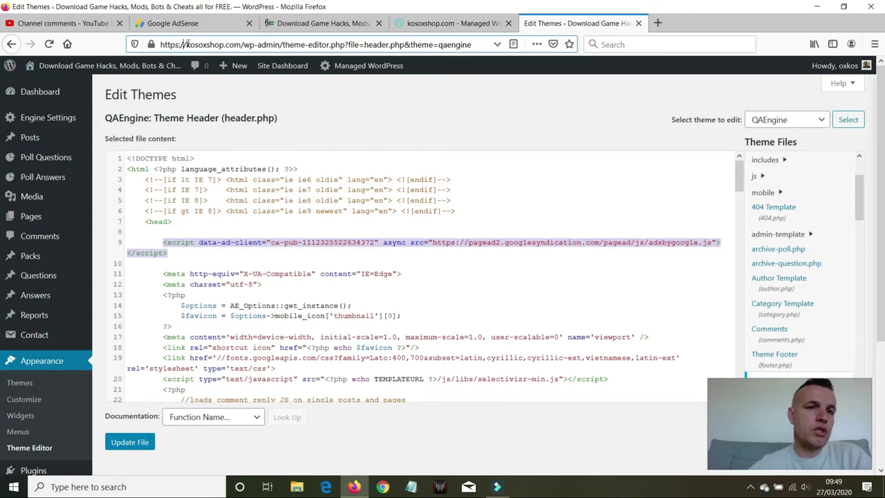
{"action": "left_click_drag", "start_coordinate": [185, 44], "coordinate": [160, 46]}
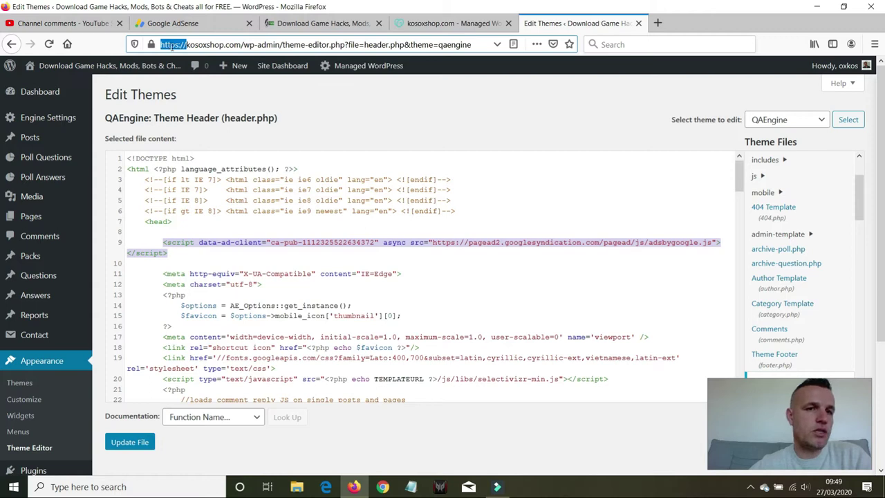
{"action": "left_click", "coordinate": [178, 44]}
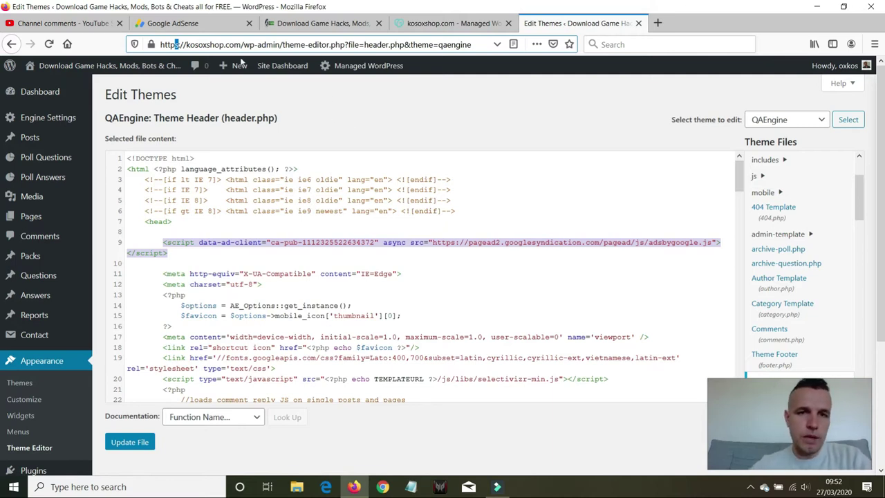
- Switch to the GoDaddy hosting page and log out of the account
{"action": "left_click", "coordinate": [504, 26]}
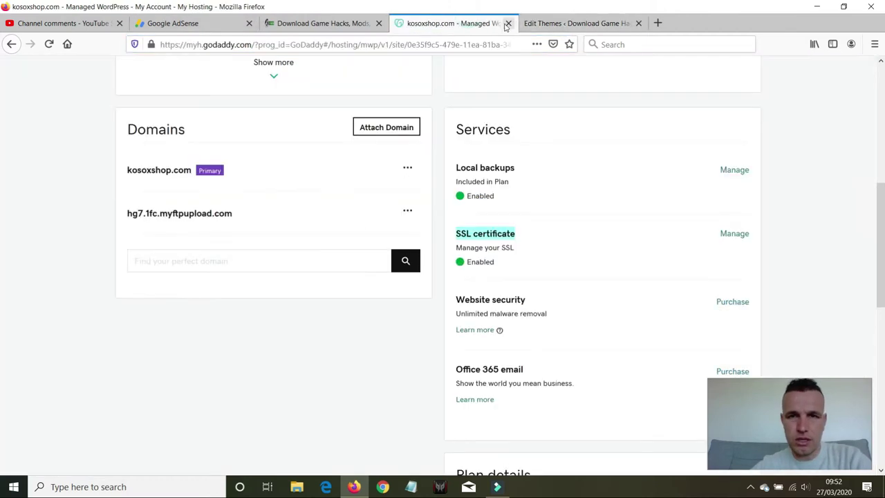
{"action": "scroll", "coordinate": [666, 162], "scroll_direction": "up", "scroll_amount": 7}
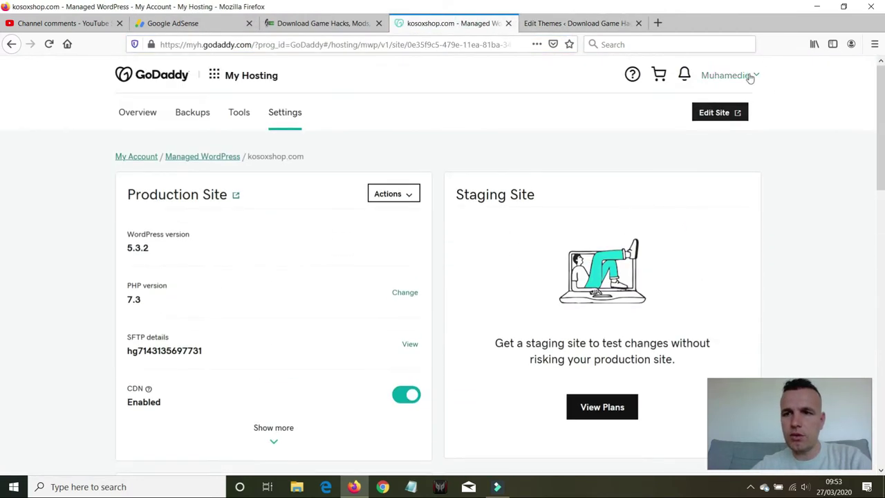
{"action": "left_click", "coordinate": [750, 76]}
{"action": "left_click", "coordinate": [628, 301]}
- Log out of the kosoxshop.com WordPress dashboard
{"action": "left_click", "coordinate": [567, 23]}
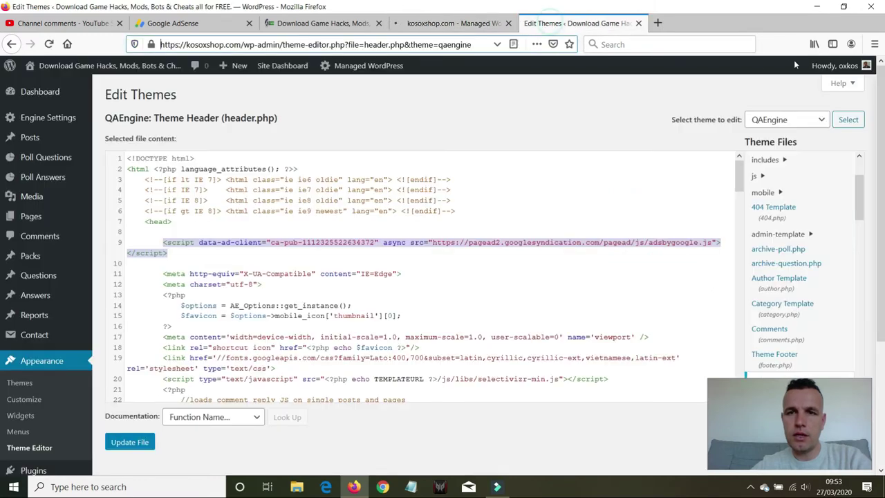
{"action": "mouse_move", "coordinate": [830, 65]}
{"action": "left_click", "coordinate": [754, 121]}
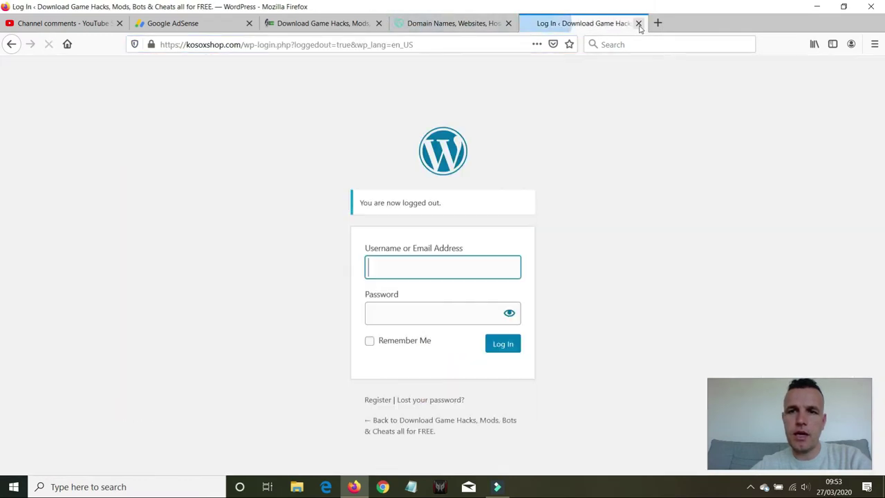
- Close the WordPress, GoDaddy and site pages, sign out of Google AdSense and close its page
{"action": "left_click", "coordinate": [639, 23]}
{"action": "left_click", "coordinate": [508, 23]}
{"action": "left_click", "coordinate": [378, 23]}
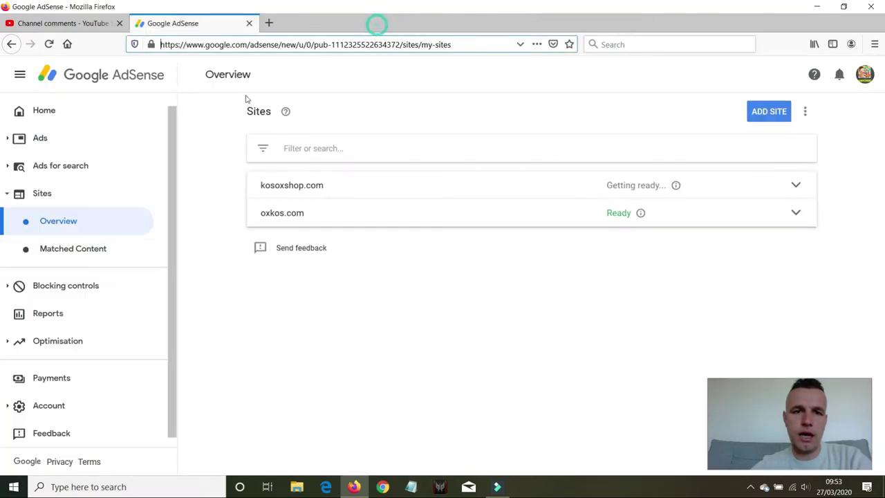
{"action": "left_click", "coordinate": [863, 74]}
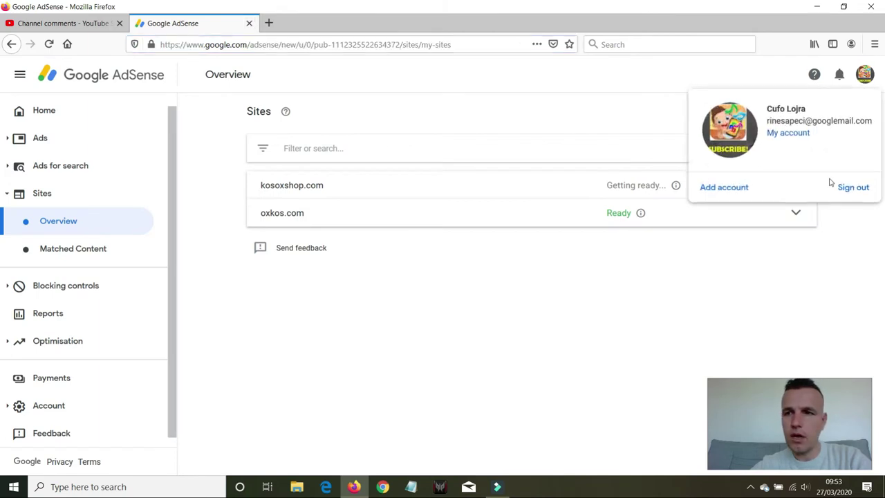
{"action": "left_click", "coordinate": [845, 189]}
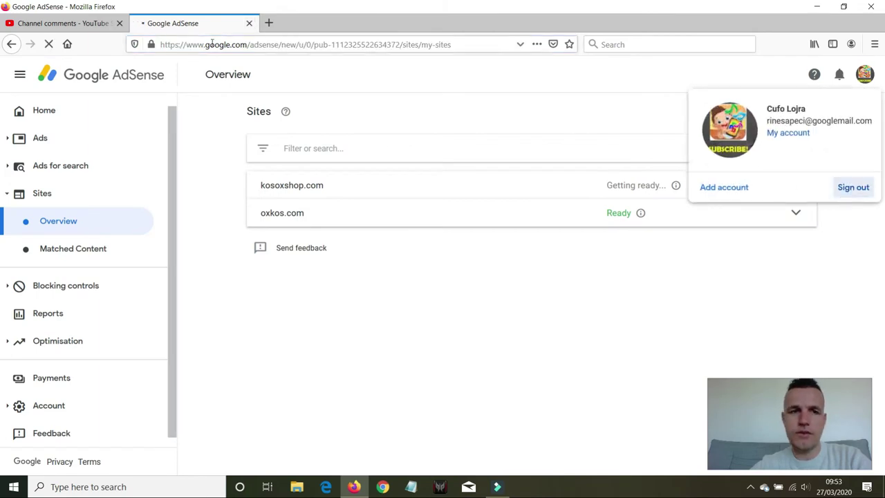
{"action": "left_click", "coordinate": [249, 23]}
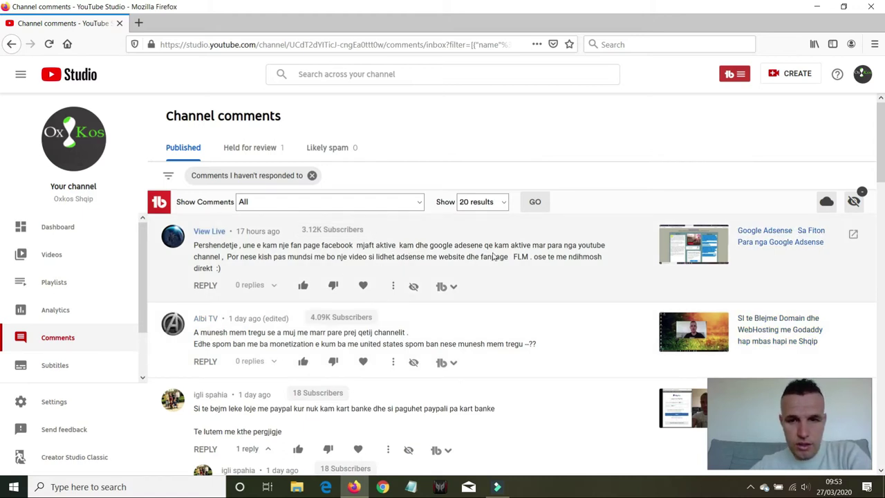
- Highlight the viewer comments about linking AdSense to a website, using PayPal without a bank card, and removing a PayPal limit
{"action": "left_click_drag", "start_coordinate": [233, 277], "coordinate": [194, 244]}
{"action": "scroll", "coordinate": [279, 197], "scroll_direction": "down", "scroll_amount": 3}
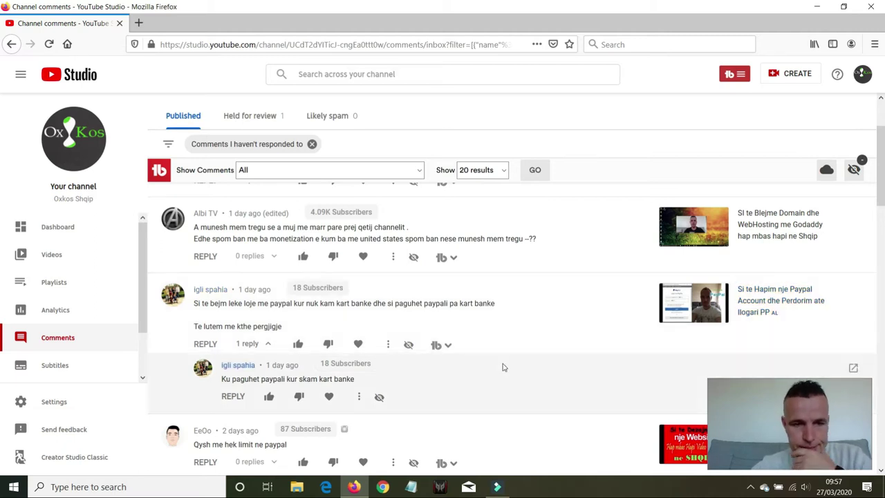
{"action": "scroll", "coordinate": [501, 367], "scroll_direction": "down", "scroll_amount": 1}
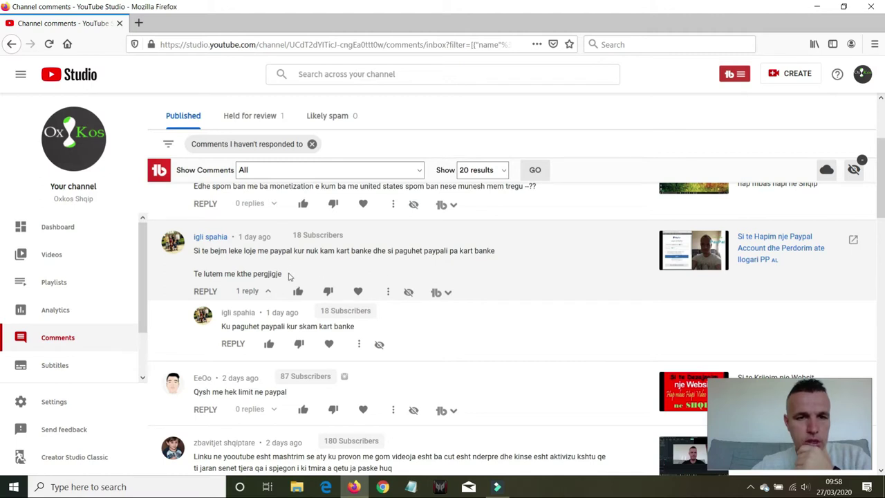
{"action": "left_click_drag", "start_coordinate": [284, 274], "coordinate": [196, 254]}
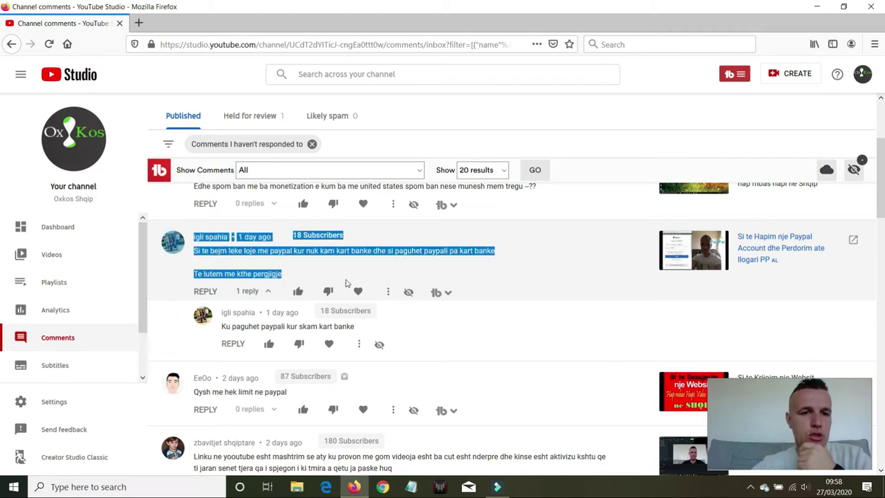
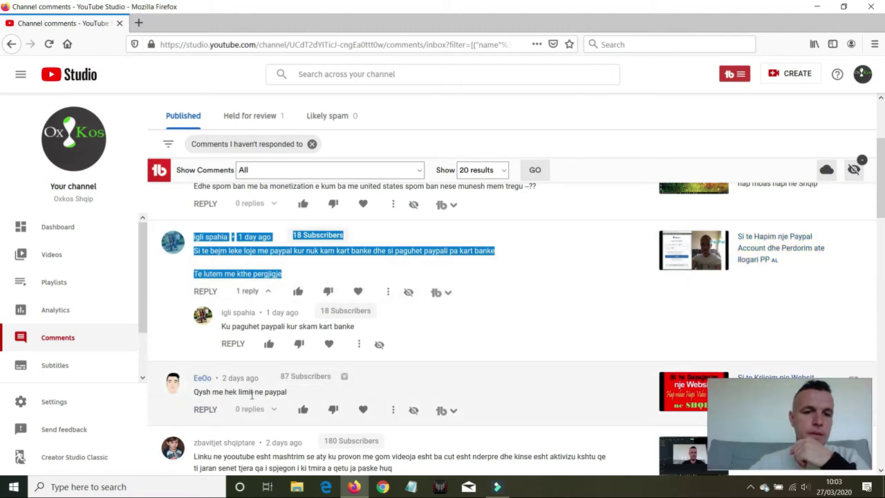
{"action": "left_click_drag", "start_coordinate": [287, 392], "coordinate": [195, 394]}
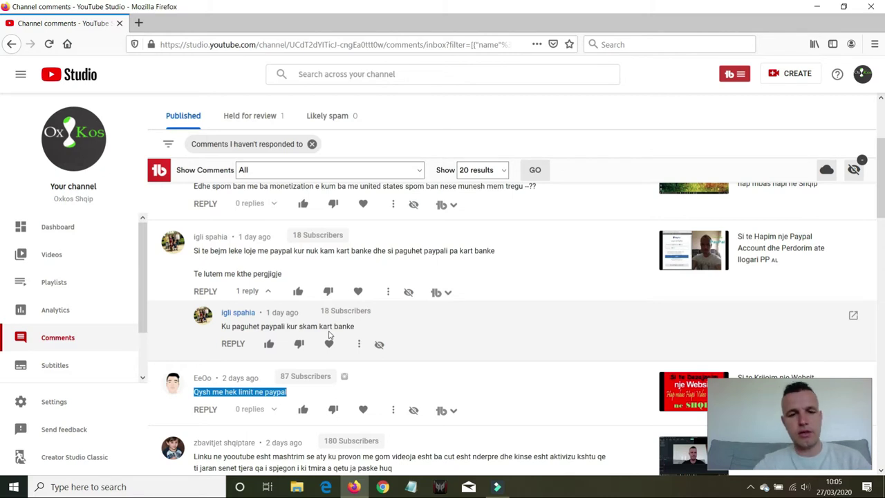
- Highlight the viewer comments asking which projects are being worked on and whether VP09 quality brings a video more views
{"action": "scroll", "coordinate": [311, 349], "scroll_direction": "down", "scroll_amount": 3}
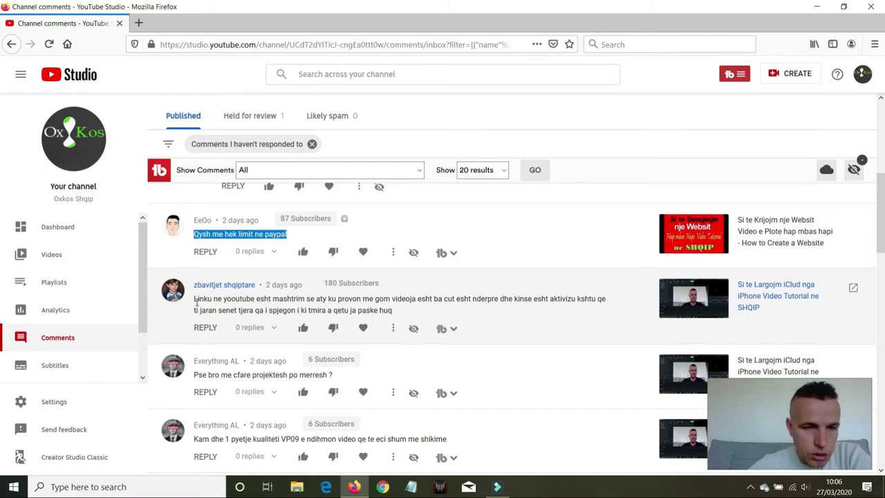
{"action": "scroll", "coordinate": [196, 320], "scroll_direction": "down", "scroll_amount": 1}
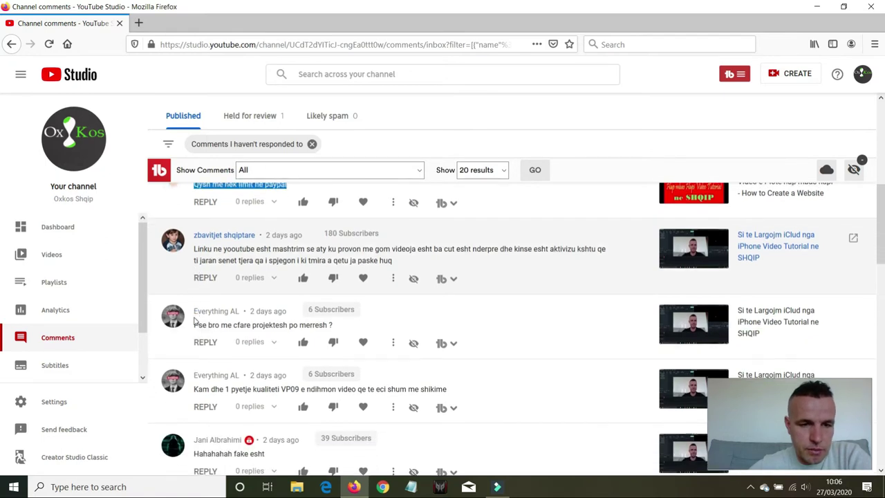
{"action": "scroll", "coordinate": [196, 320], "scroll_direction": "down", "scroll_amount": 1}
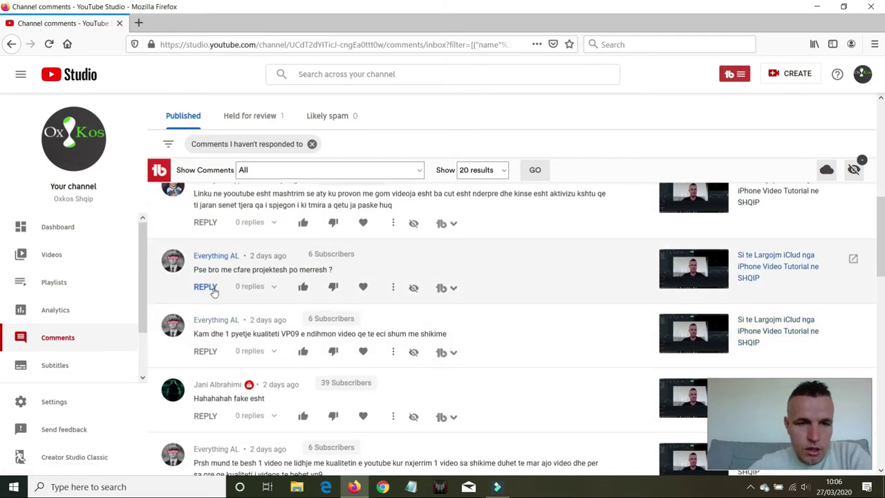
{"action": "left_click_drag", "start_coordinate": [194, 270], "coordinate": [328, 270]}
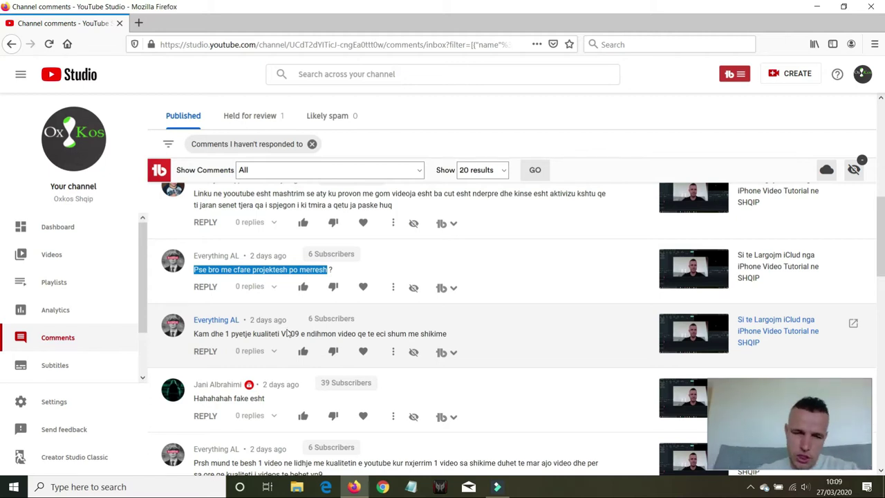
{"action": "left_click_drag", "start_coordinate": [448, 334], "coordinate": [194, 334]}
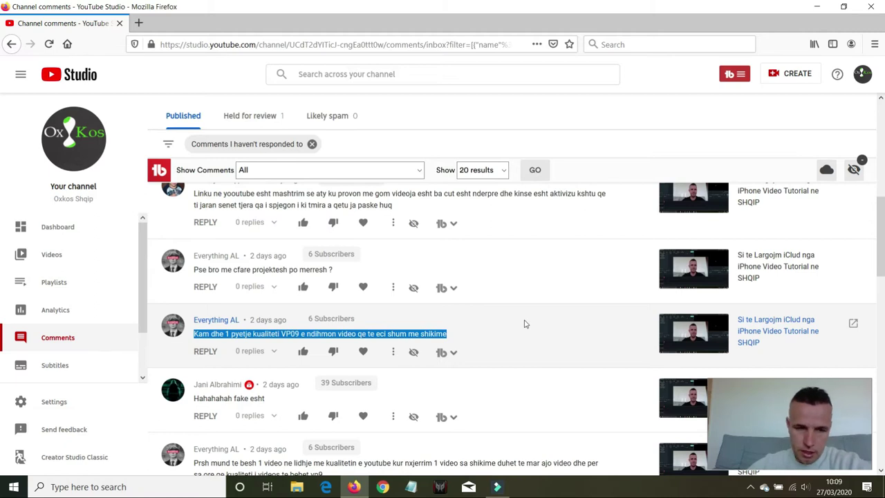
- Highlight the word "fake" in the laughing comment, and the comment requesting a video about YouTube vp9 quality
{"action": "scroll", "coordinate": [524, 323], "scroll_direction": "down", "scroll_amount": 3}
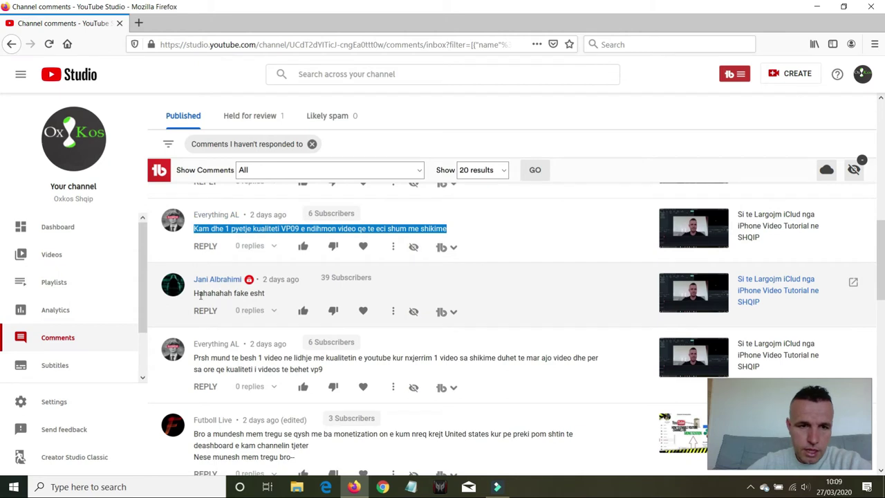
{"action": "left_click_drag", "start_coordinate": [230, 293], "coordinate": [249, 294]}
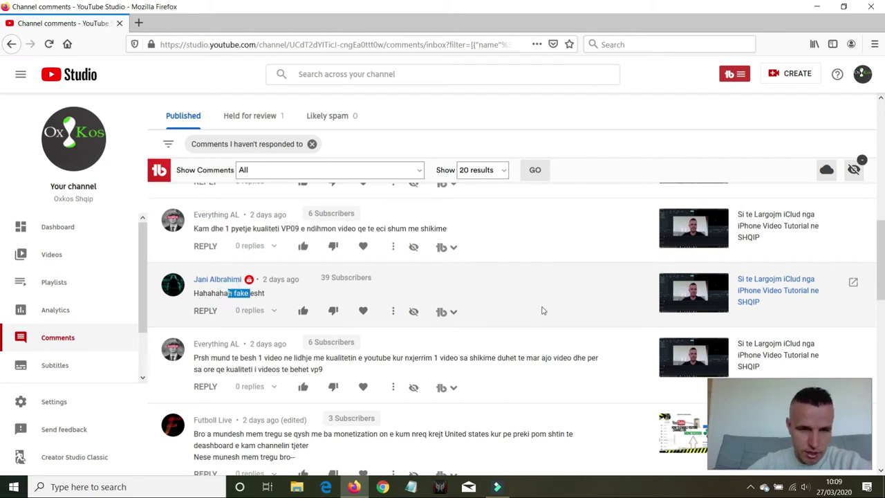
{"action": "scroll", "coordinate": [504, 326], "scroll_direction": "down", "scroll_amount": 1}
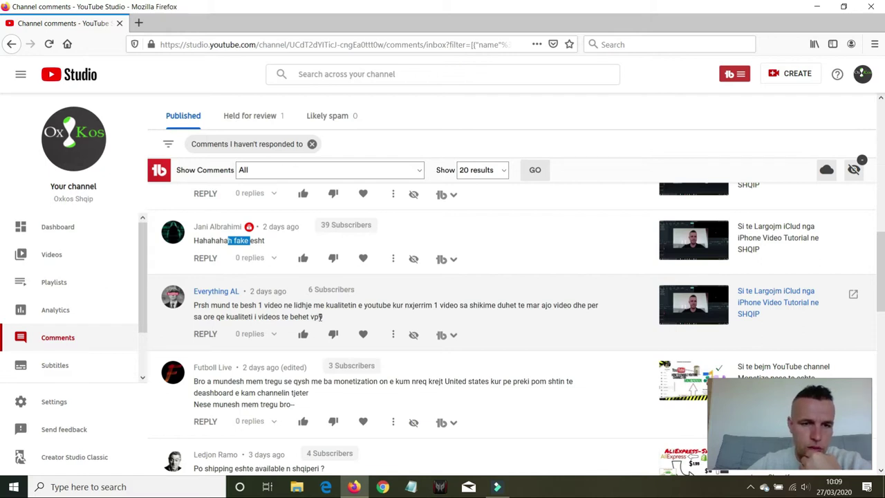
{"action": "left_click_drag", "start_coordinate": [195, 305], "coordinate": [324, 316]}
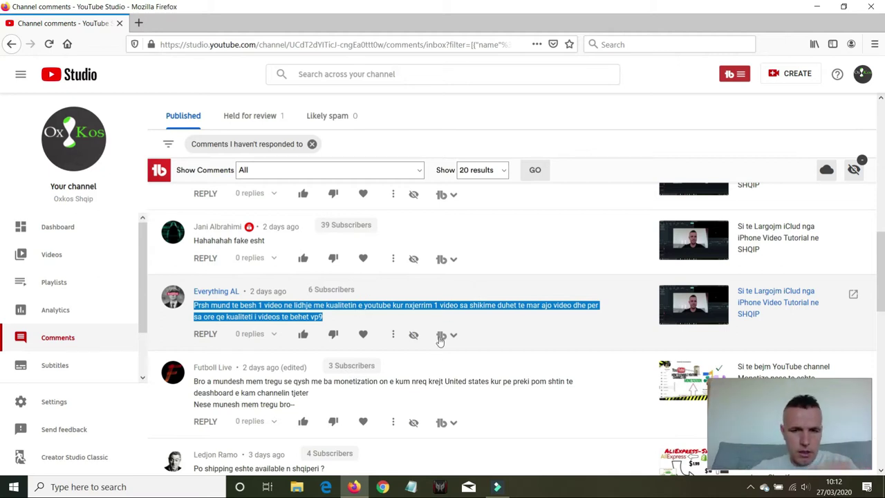
{"action": "left_click", "coordinate": [474, 362]}
- Minimize the video editor, open the channel's Monetization page separately from the comments, and sign in with the channel's Google account
{"action": "scroll", "coordinate": [475, 361], "scroll_direction": "down", "scroll_amount": 3}
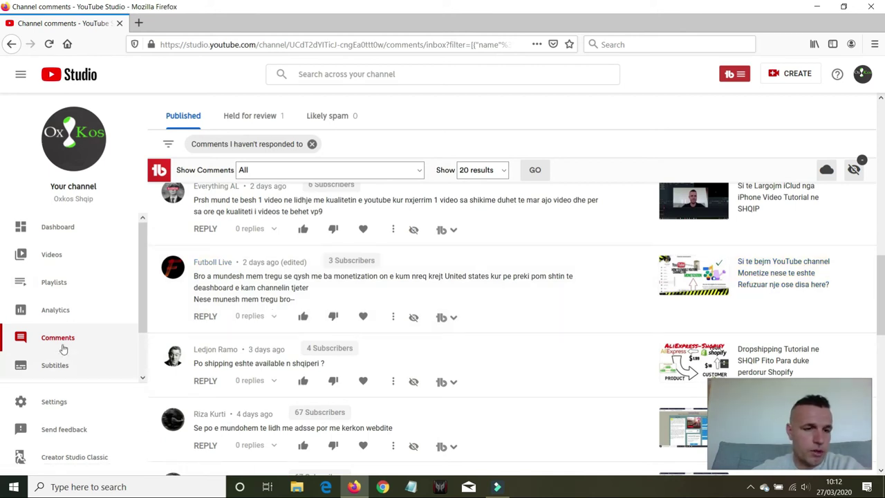
{"action": "scroll", "coordinate": [64, 349], "scroll_direction": "down", "scroll_amount": 1}
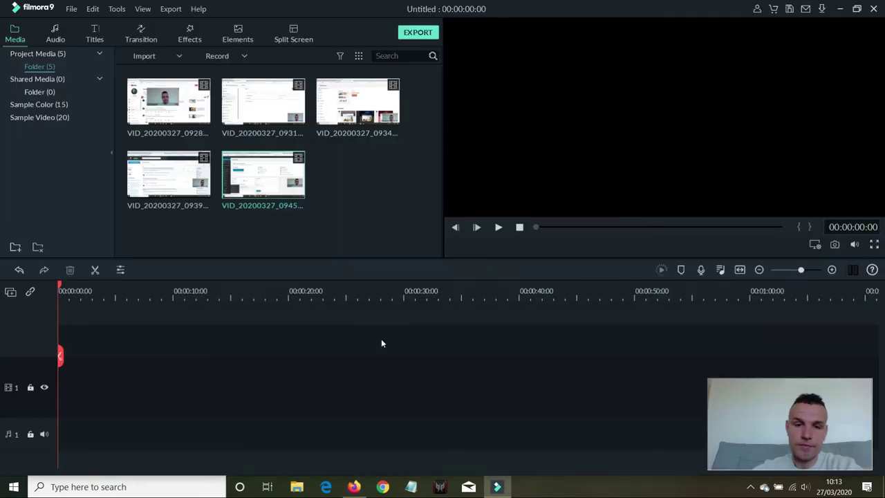
{"action": "left_click", "coordinate": [840, 9]}
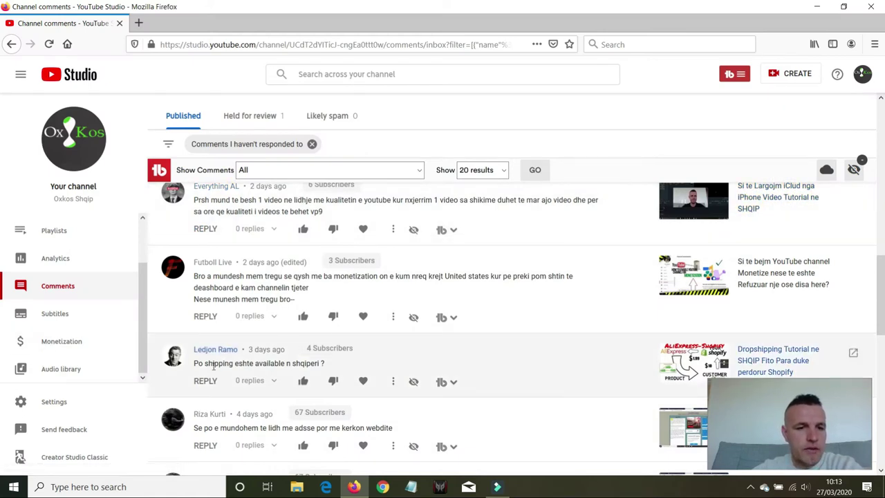
{"action": "right_click", "coordinate": [70, 351]}
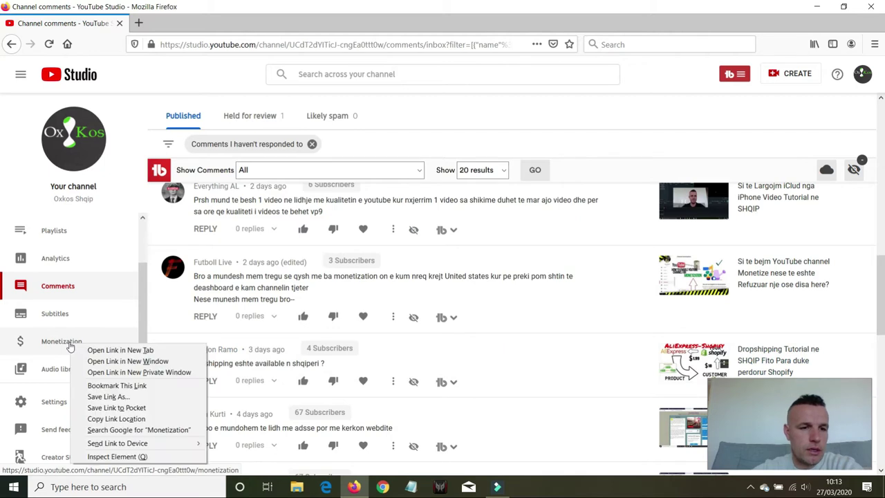
{"action": "left_click", "coordinate": [88, 349]}
{"action": "left_click", "coordinate": [178, 21]}
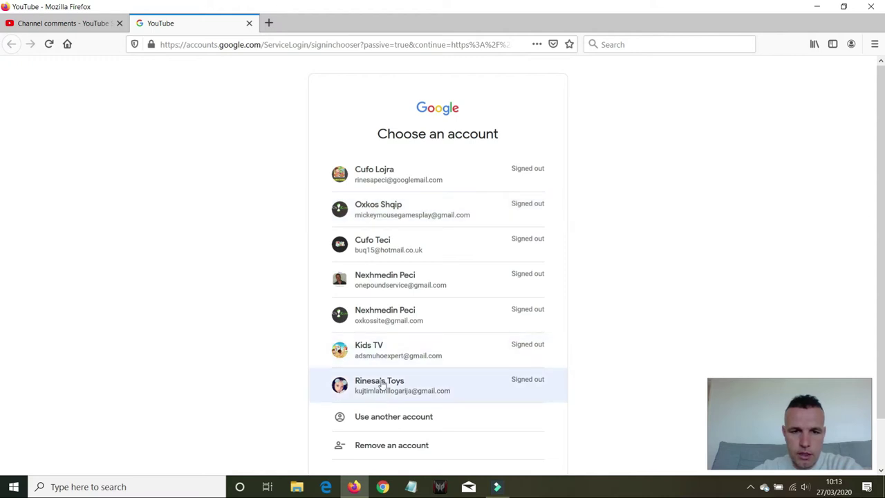
{"action": "left_click", "coordinate": [392, 207]}
{"action": "left_click", "coordinate": [516, 309]}
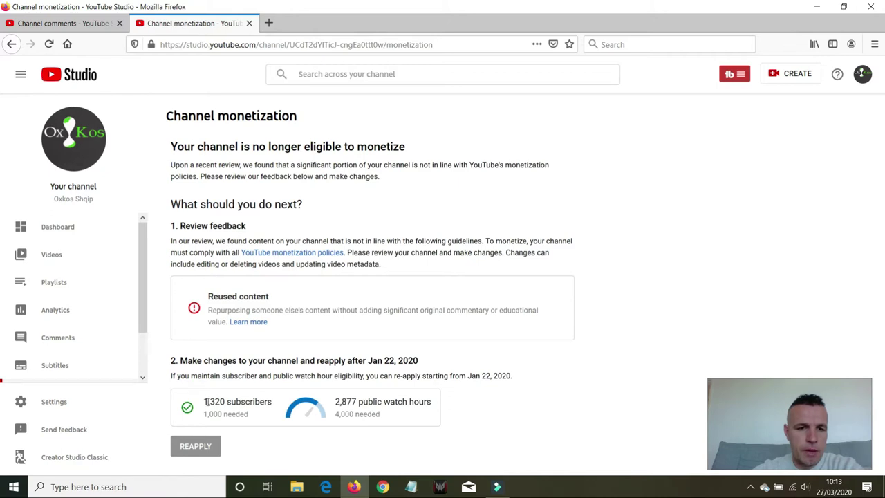
- Highlight the subscriber count and the public watch hours in the reapply section of the Channel monetization page
{"action": "left_click_drag", "start_coordinate": [205, 402], "coordinate": [227, 402]}
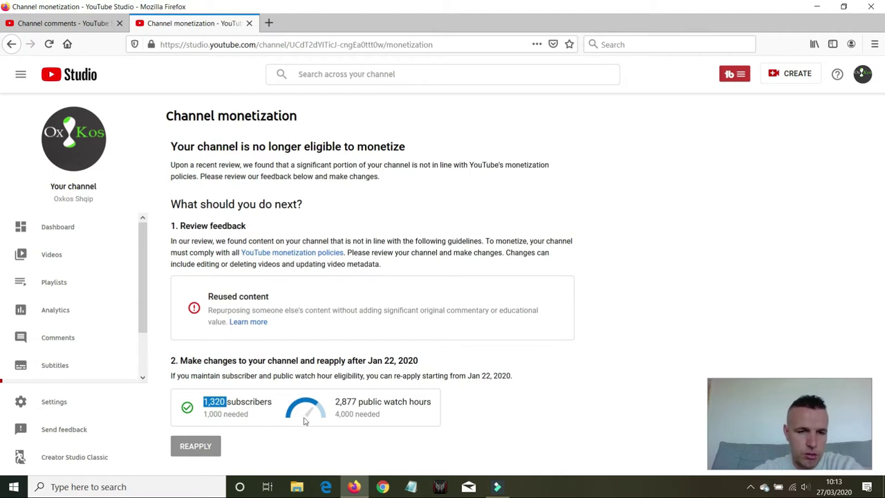
{"action": "left_click", "coordinate": [336, 405]}
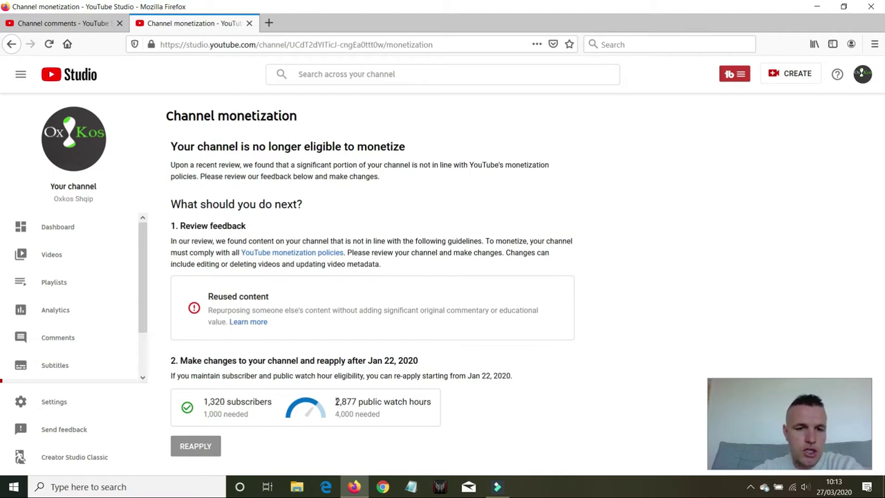
{"action": "left_click_drag", "start_coordinate": [336, 401], "coordinate": [359, 402]}
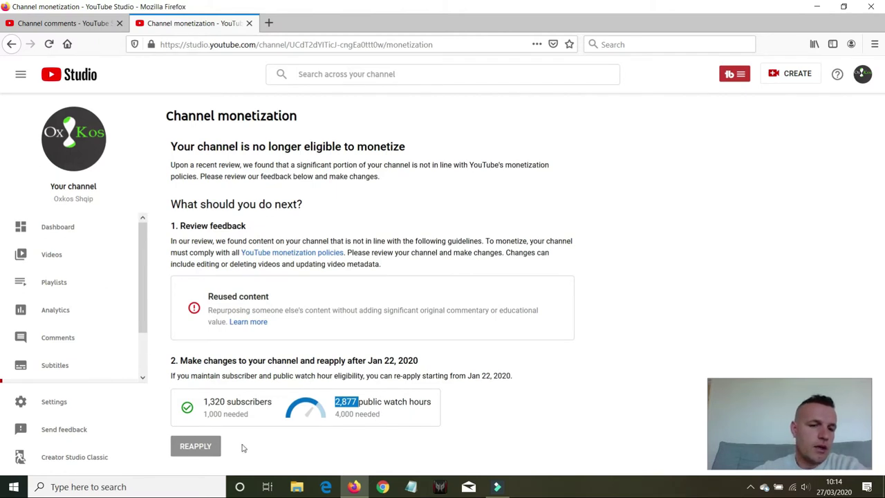
{"action": "left_click", "coordinate": [263, 444]}
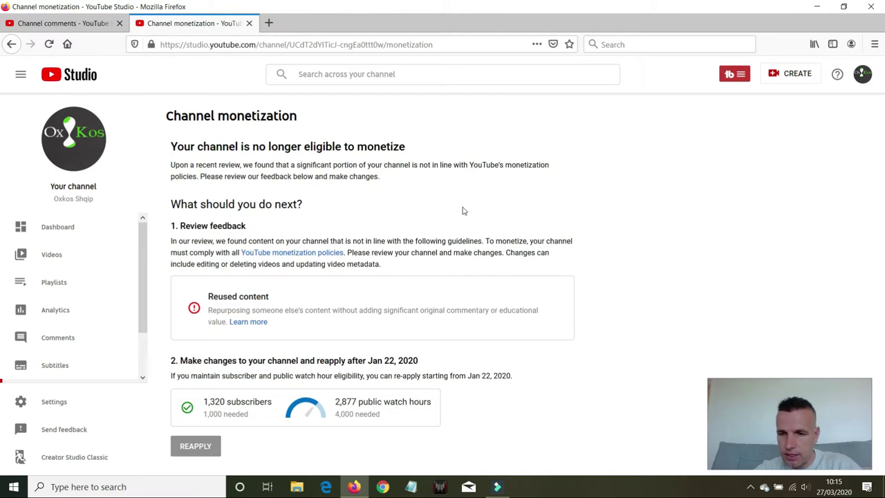
{"action": "left_click", "coordinate": [862, 74]}
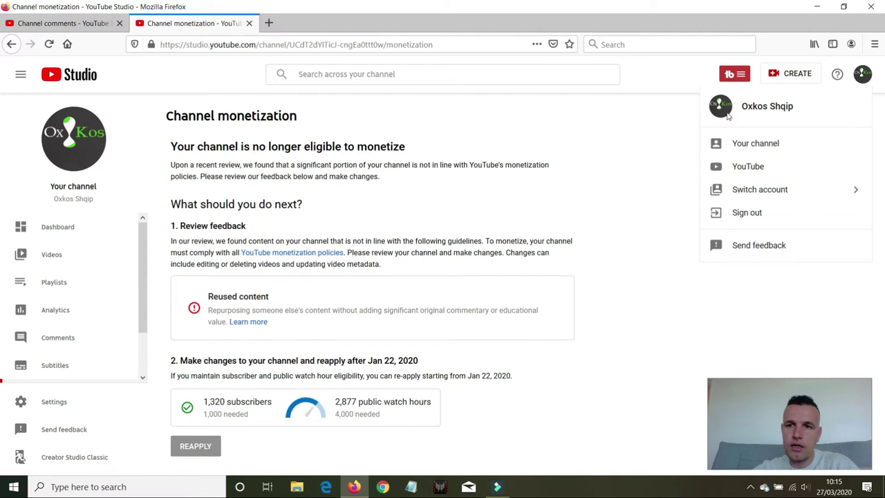
{"action": "left_click", "coordinate": [628, 124]}
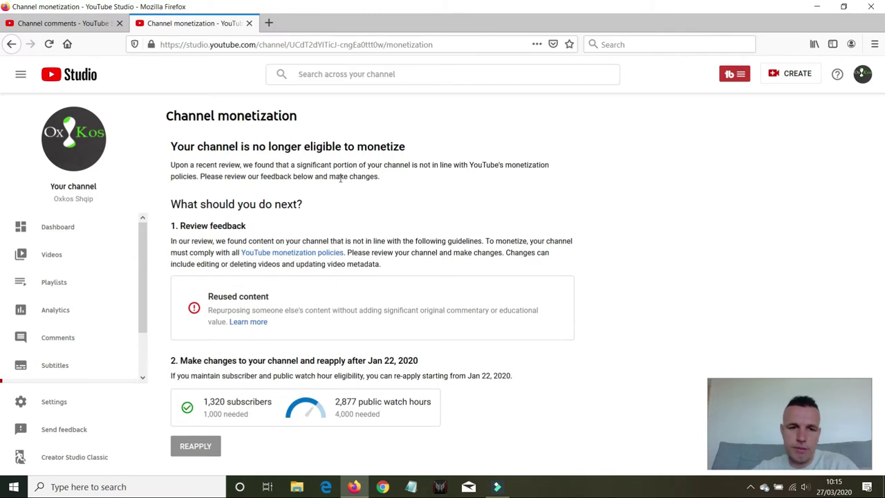
{"action": "scroll", "coordinate": [88, 350], "scroll_direction": "down", "scroll_amount": 1}
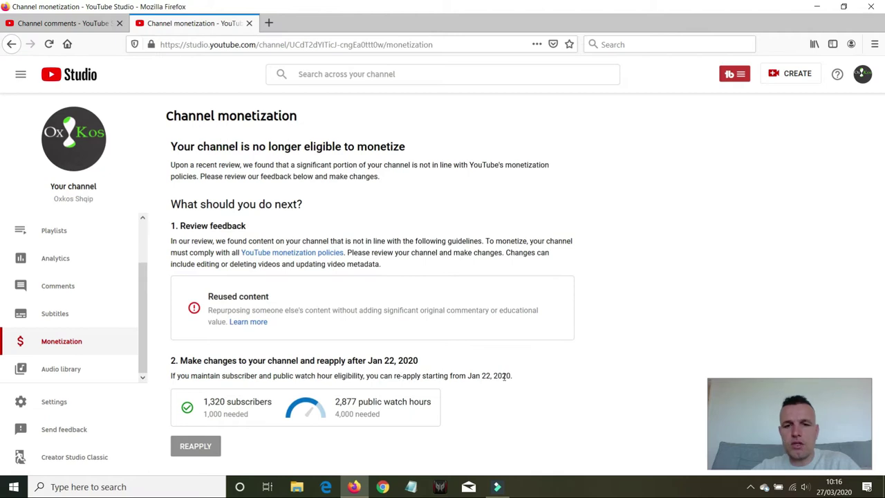
{"action": "left_click", "coordinate": [528, 392]}
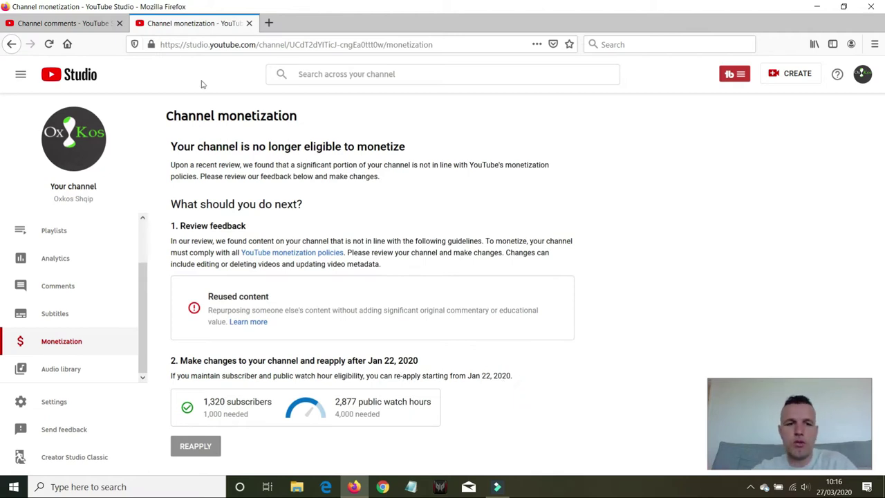
{"action": "left_click", "coordinate": [494, 389]}
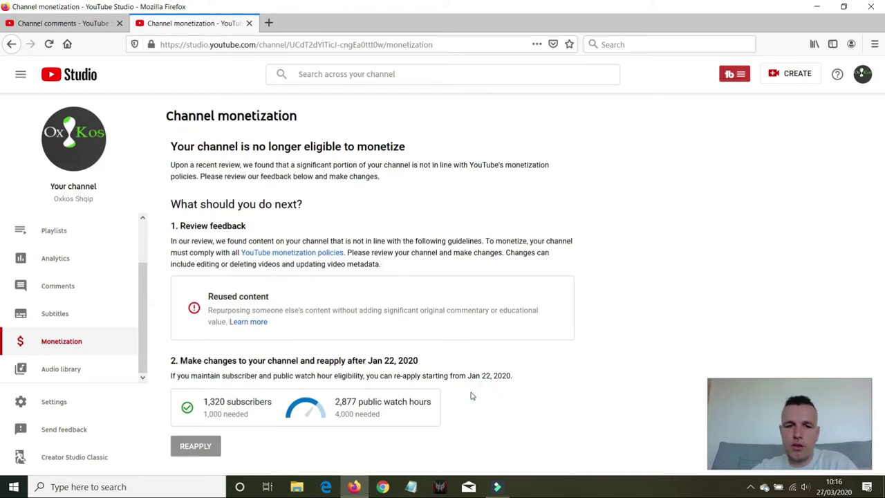
{"action": "left_click", "coordinate": [464, 391]}
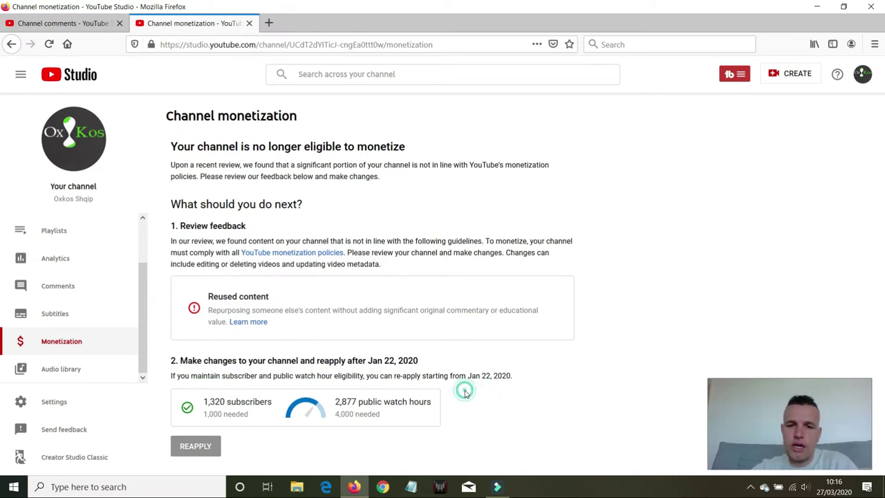
{"action": "right_click", "coordinate": [698, 324]}
{"action": "double_click", "coordinate": [691, 254]}
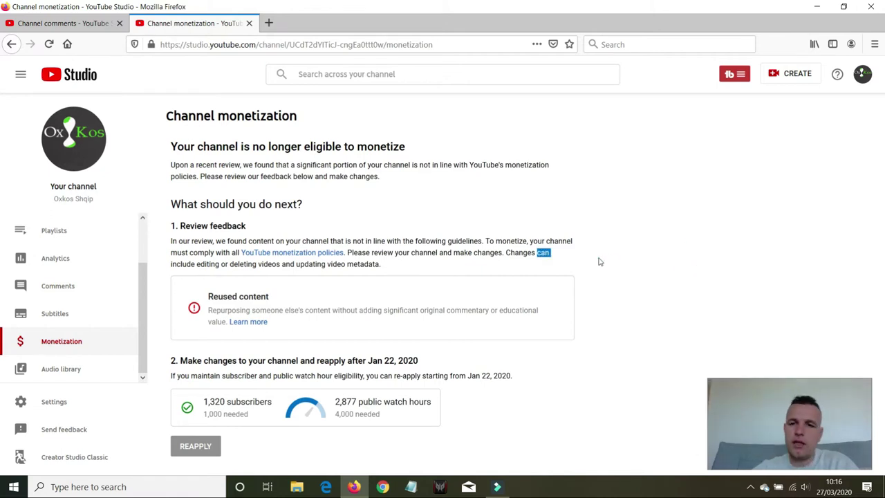
{"action": "double_click", "coordinate": [731, 322]}
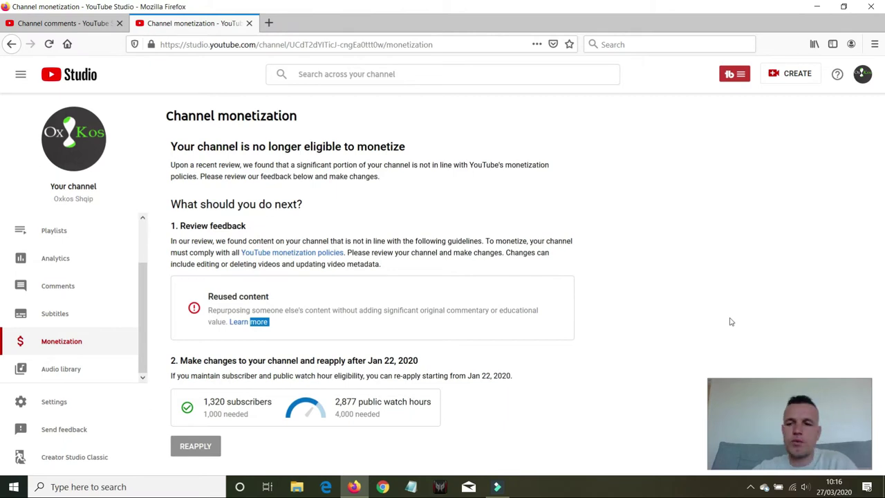
{"action": "left_click", "coordinate": [490, 223]}
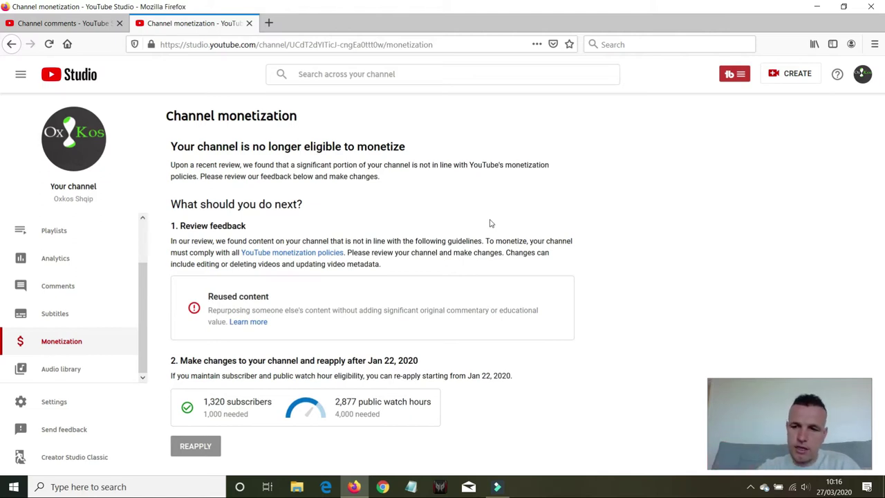
{"action": "left_click", "coordinate": [859, 79]}
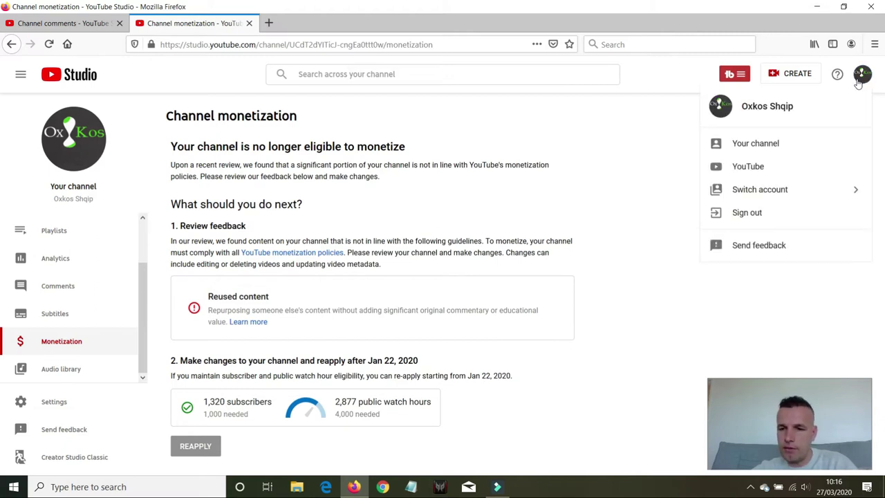
{"action": "left_click", "coordinate": [670, 137]}
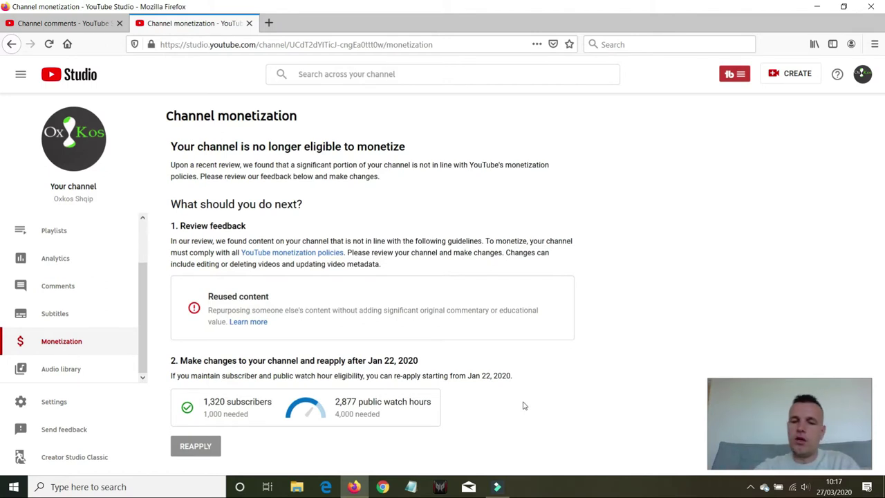
- Highlight the "What should you do next?" heading and close the Channel monetization page to return to the comments
{"action": "left_click_drag", "start_coordinate": [169, 205], "coordinate": [305, 218]}
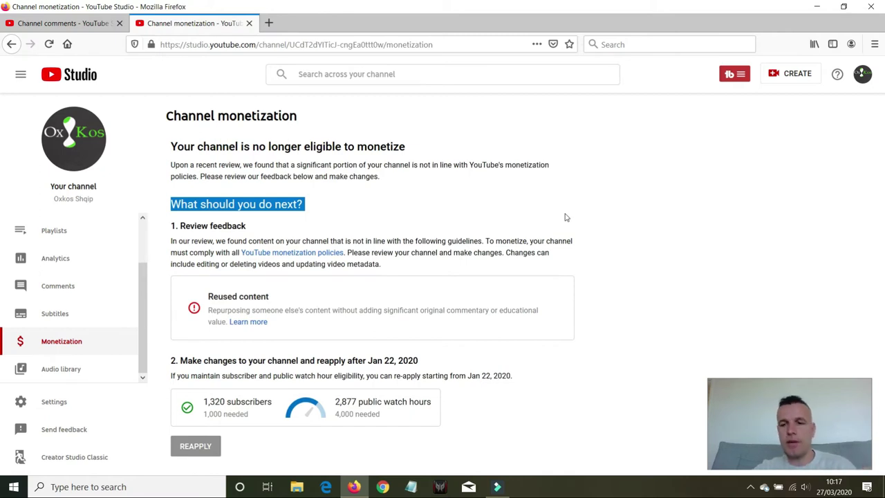
{"action": "left_click", "coordinate": [249, 23]}
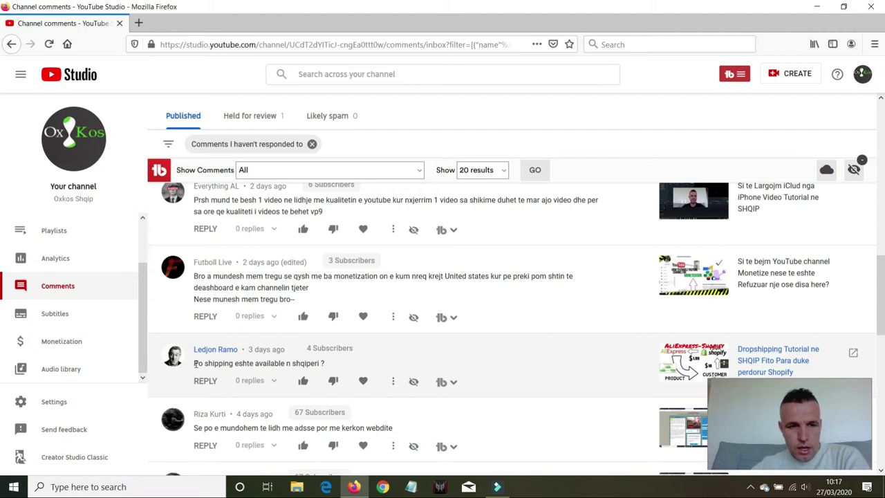
- Highlight the viewer comment asking whether shipping is available in Albania
{"action": "left_click_drag", "start_coordinate": [195, 364], "coordinate": [327, 364]}
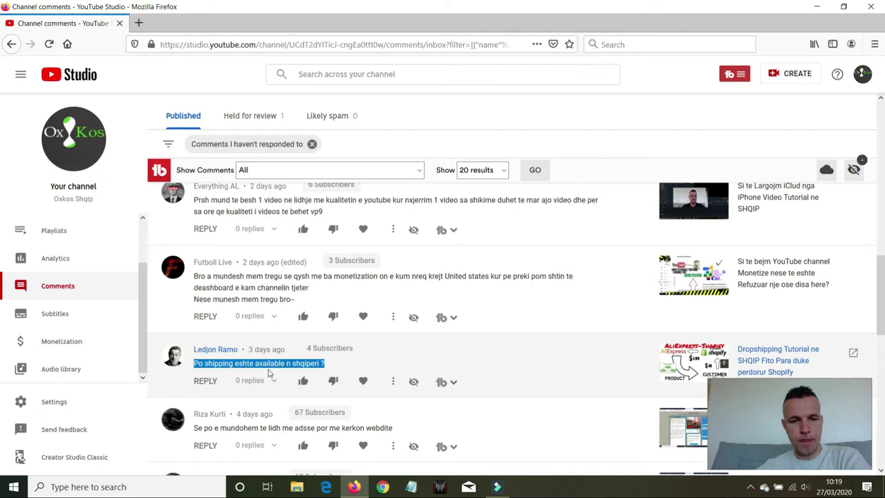
{"action": "left_click", "coordinate": [224, 364]}
{"action": "left_click_drag", "start_coordinate": [204, 363], "coordinate": [328, 364]}
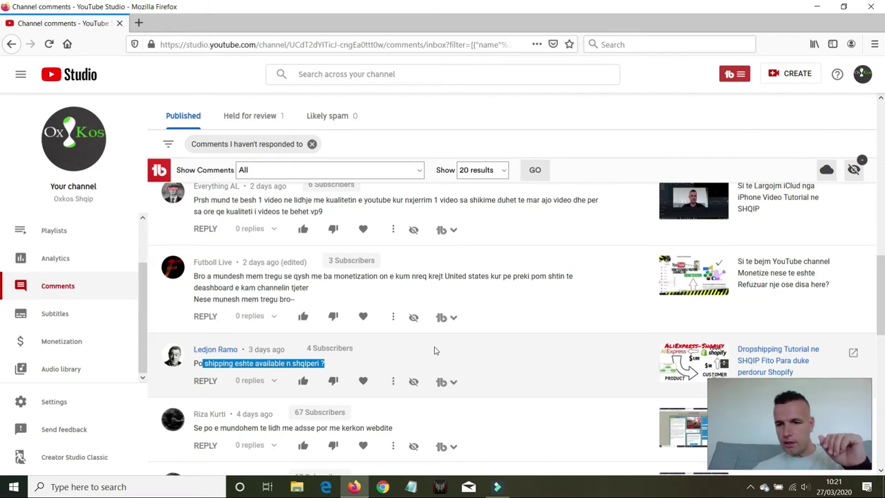
- Search the web for "alibaba" separately from the comments and open the Alibaba.com website from the results
{"action": "left_click", "coordinate": [139, 23]}
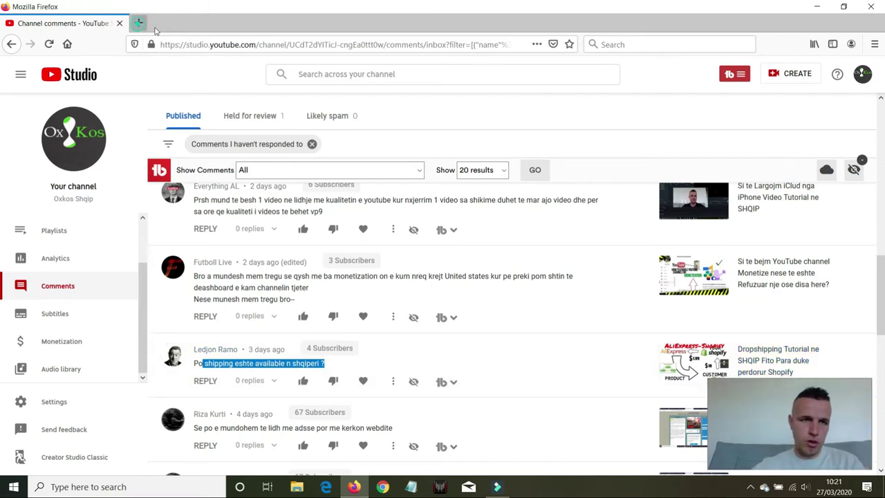
{"action": "type", "text": "alibaba"}
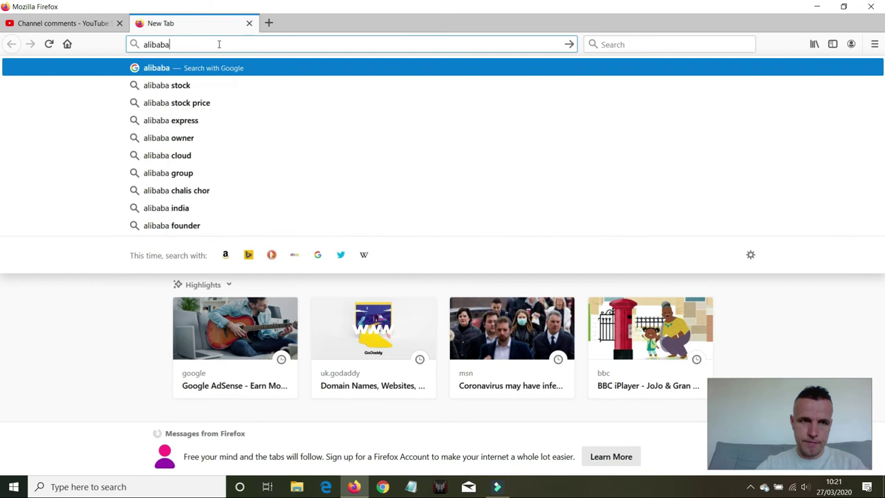
{"action": "key", "text": "Return"}
{"action": "scroll", "coordinate": [170, 263], "scroll_direction": "down", "scroll_amount": 3}
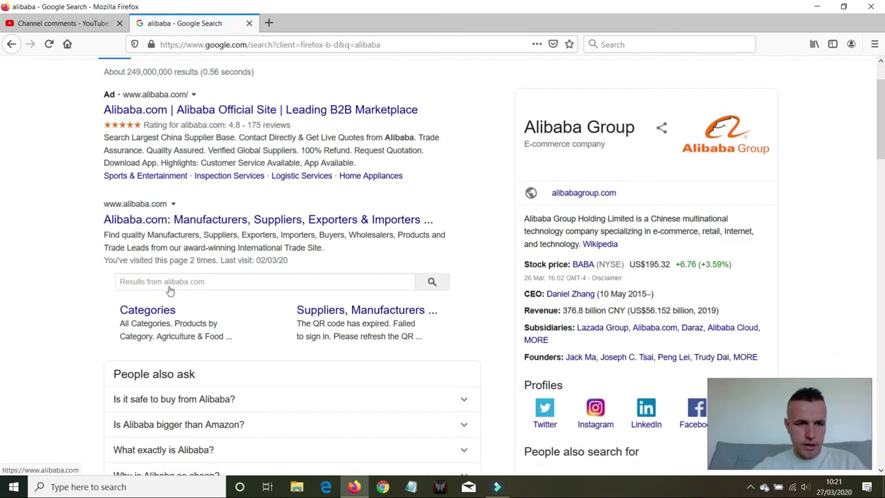
{"action": "left_click", "coordinate": [160, 166]}
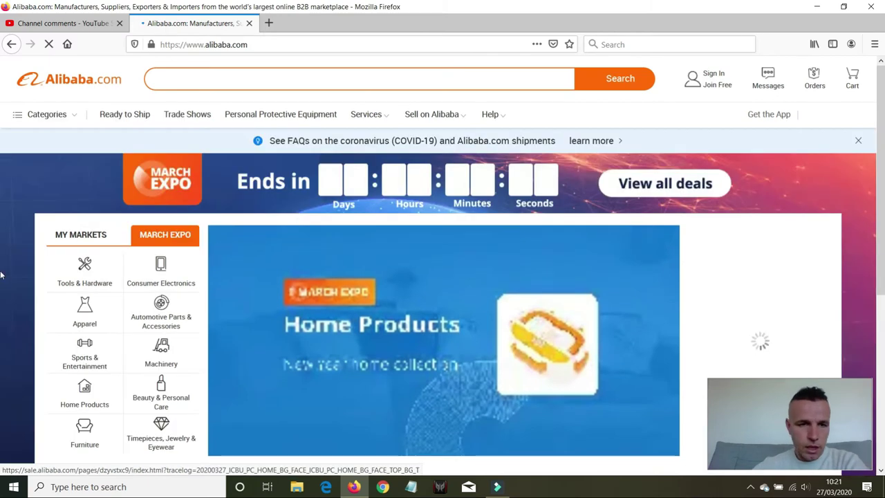
- Look through the Tools & Hardware, Consumer Electronics and Apparel sections of the Alibaba.com home page
{"action": "scroll", "coordinate": [10, 291], "scroll_direction": "down", "scroll_amount": 1}
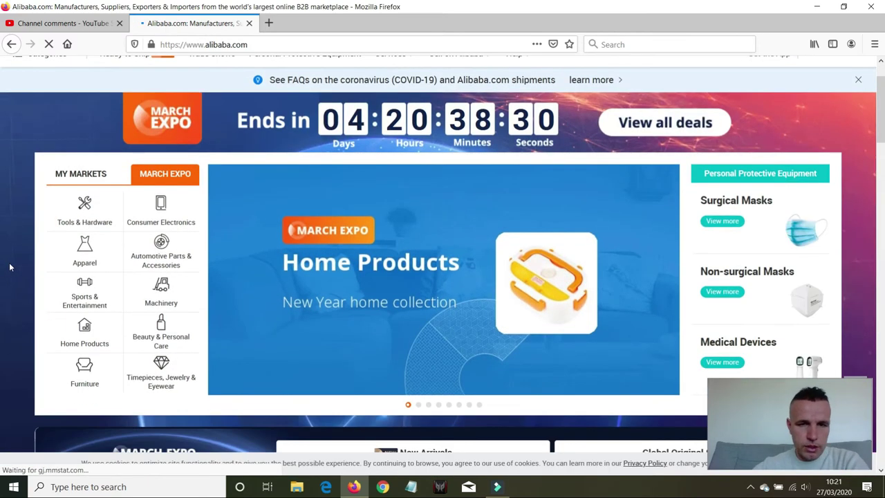
{"action": "scroll", "coordinate": [12, 265], "scroll_direction": "down", "scroll_amount": 5}
{"action": "scroll", "coordinate": [12, 264], "scroll_direction": "down", "scroll_amount": 3}
{"action": "scroll", "coordinate": [13, 264], "scroll_direction": "down", "scroll_amount": 2}
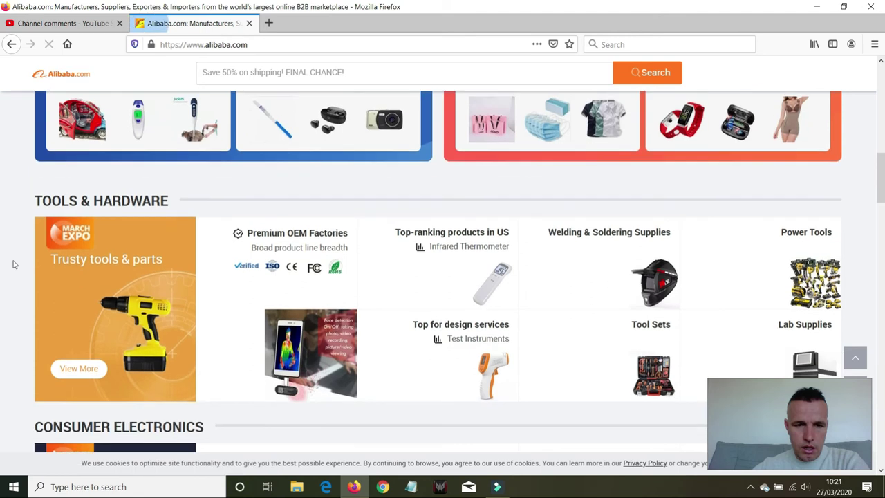
{"action": "scroll", "coordinate": [12, 264], "scroll_direction": "down", "scroll_amount": 3}
{"action": "scroll", "coordinate": [13, 264], "scroll_direction": "down", "scroll_amount": 1}
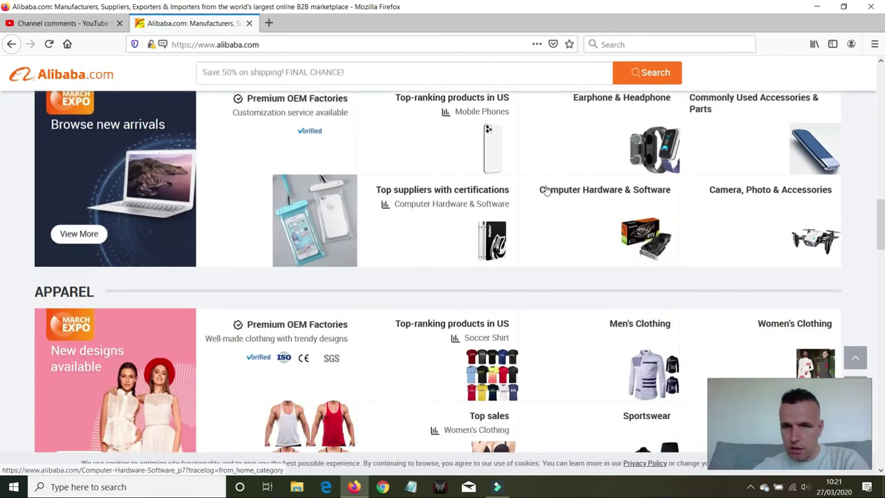
{"action": "scroll", "coordinate": [415, 207], "scroll_direction": "up", "scroll_amount": 4}
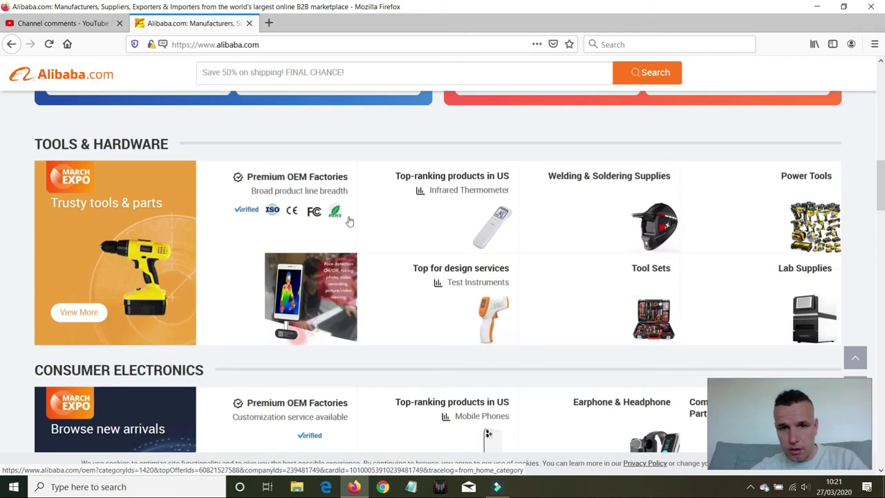
{"action": "scroll", "coordinate": [354, 237], "scroll_direction": "down", "scroll_amount": 3}
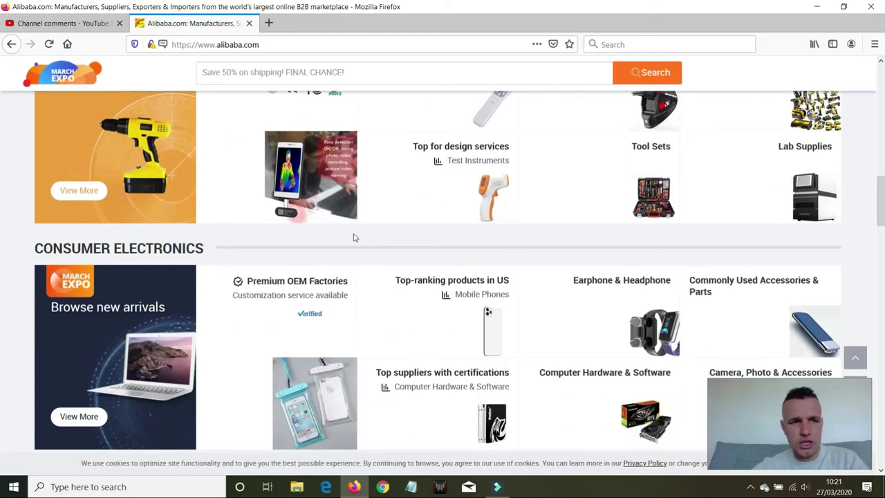
{"action": "scroll", "coordinate": [354, 237], "scroll_direction": "down", "scroll_amount": 5}
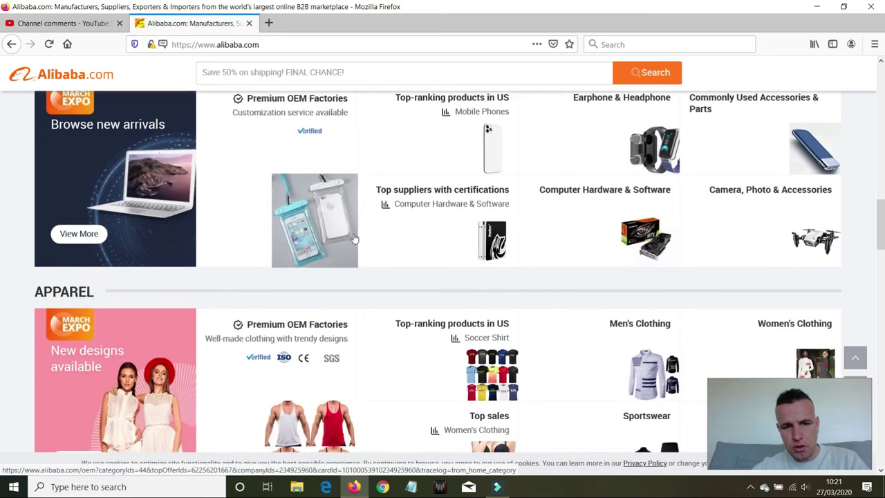
{"action": "scroll", "coordinate": [352, 242], "scroll_direction": "up", "scroll_amount": 2}
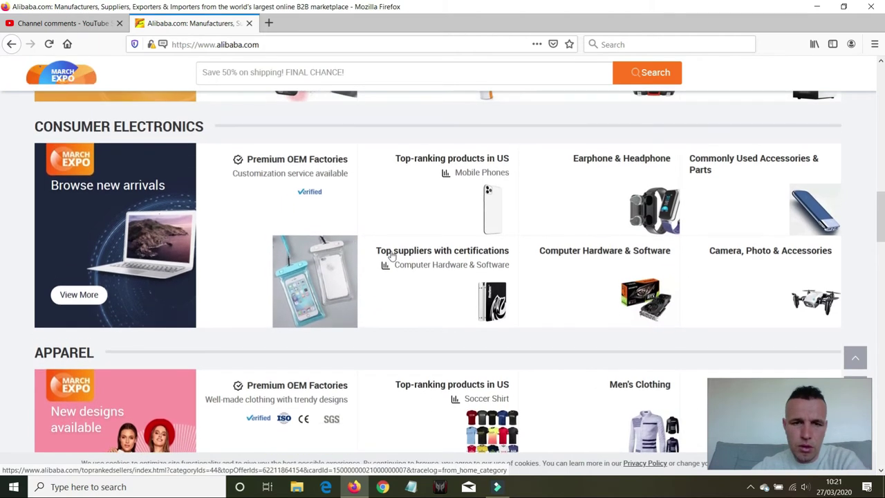
- Open the certified top suppliers list for Computer Hardware & Software, and from it the KingSpec 2.5 Inch SATAIII laptop SSD product
{"action": "left_click", "coordinate": [408, 246]}
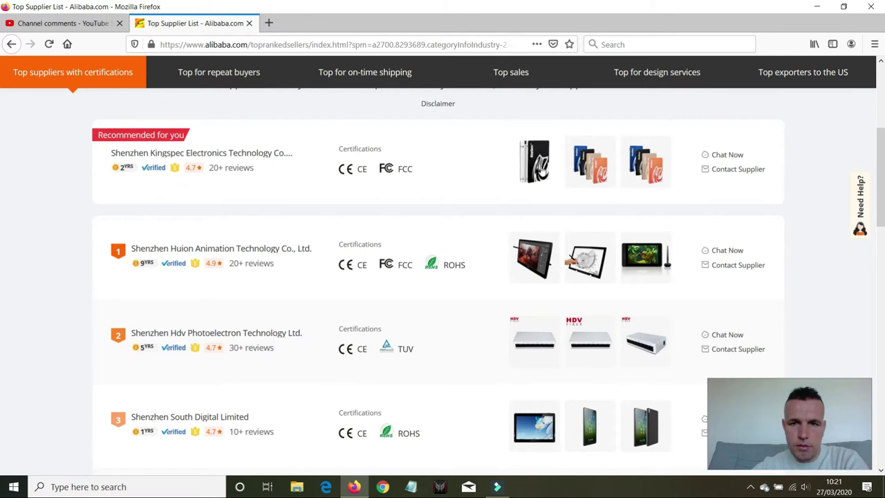
{"action": "left_click", "coordinate": [380, 196]}
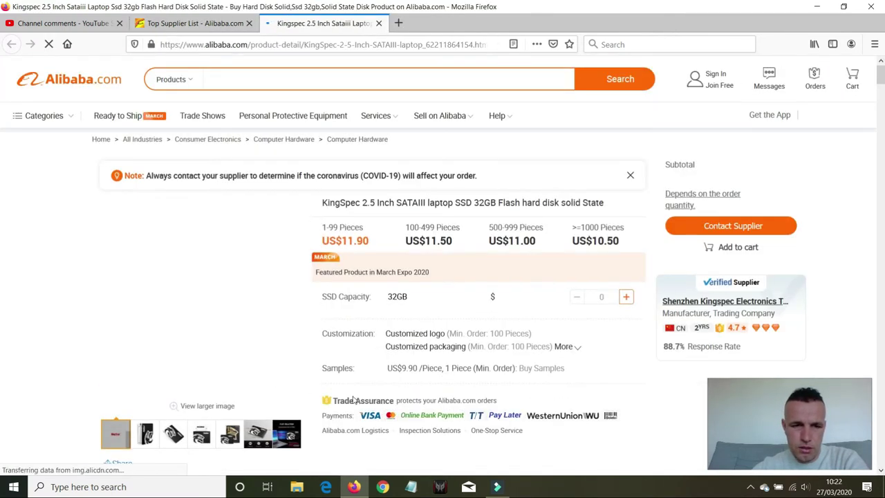
- Highlight the SSD's unit prices for 1-99 pieces and 100-499 pieces, and close the product page
{"action": "scroll", "coordinate": [376, 431], "scroll_direction": "down", "scroll_amount": 1}
{"action": "scroll", "coordinate": [376, 430], "scroll_direction": "down", "scroll_amount": 1}
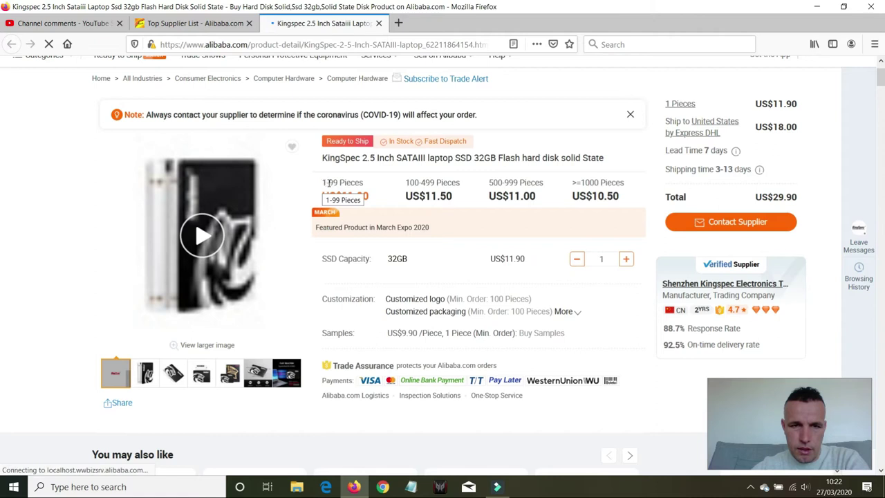
{"action": "left_click_drag", "start_coordinate": [345, 196], "coordinate": [363, 197]}
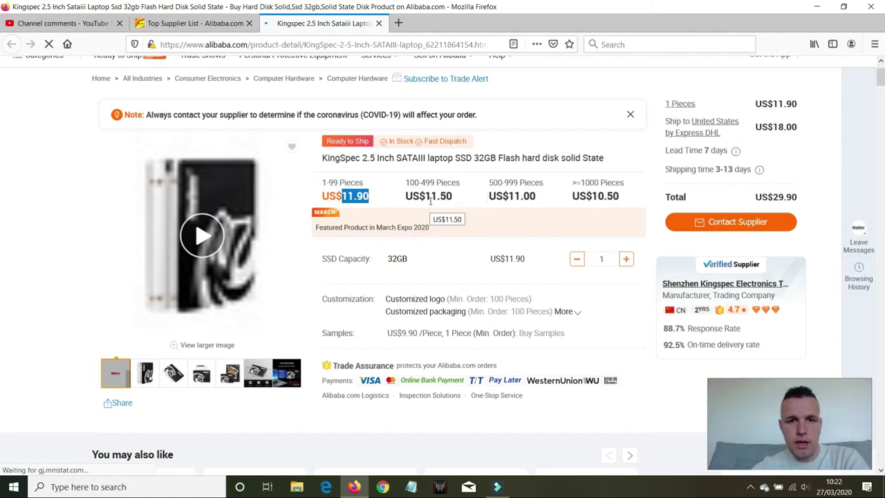
{"action": "left_click_drag", "start_coordinate": [440, 196], "coordinate": [453, 196]}
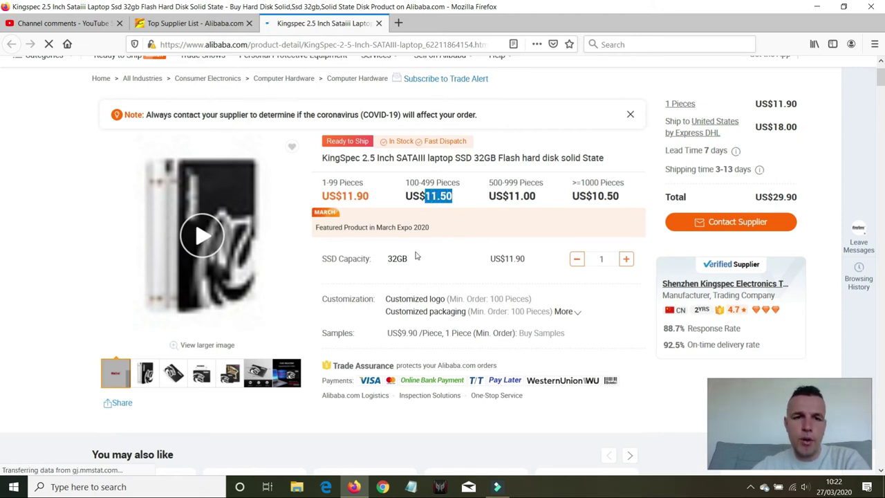
{"action": "key", "text": "ctrl+w"}
- Look through the ranked suppliers, their certifications and sample products in the Top suppliers with certifications list
{"action": "scroll", "coordinate": [262, 302], "scroll_direction": "down", "scroll_amount": 3}
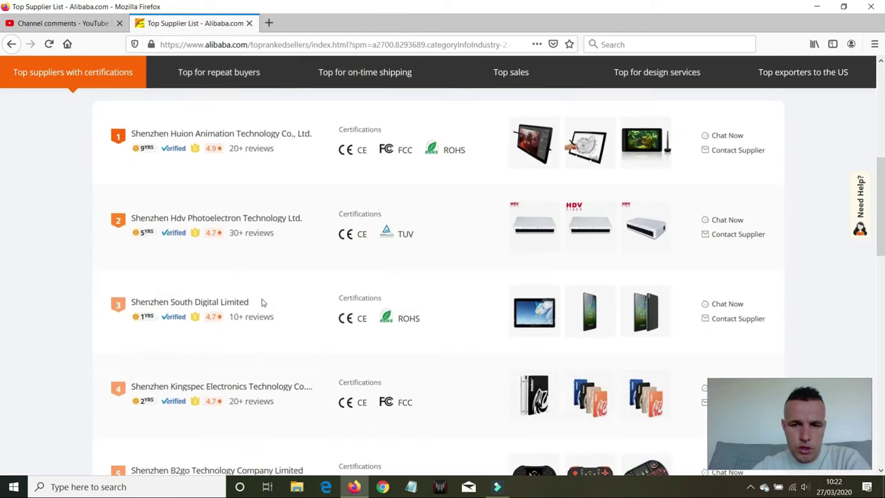
{"action": "scroll", "coordinate": [262, 302], "scroll_direction": "down", "scroll_amount": 8}
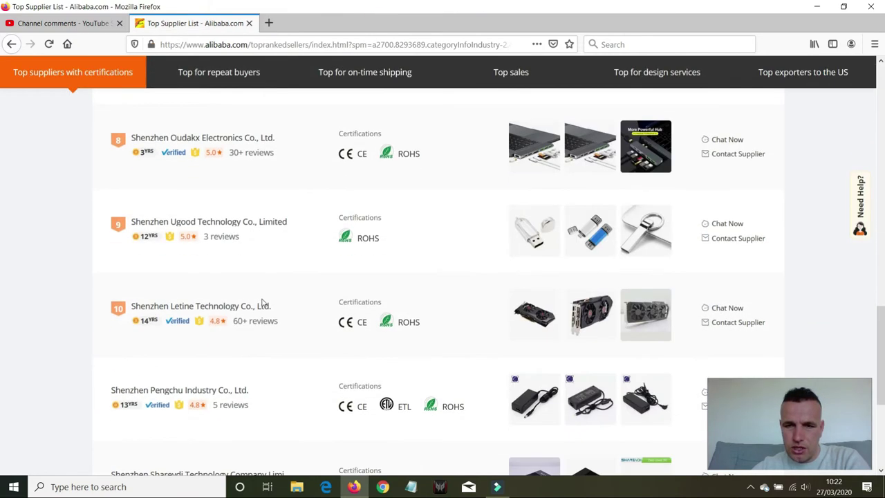
{"action": "scroll", "coordinate": [262, 302], "scroll_direction": "down", "scroll_amount": 3}
{"action": "scroll", "coordinate": [262, 302], "scroll_direction": "up", "scroll_amount": 2}
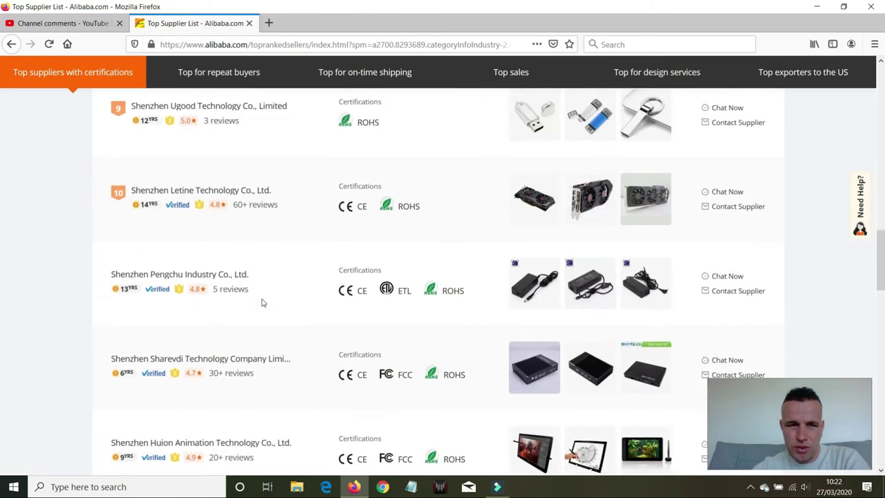
{"action": "scroll", "coordinate": [262, 302], "scroll_direction": "up", "scroll_amount": 8}
{"action": "scroll", "coordinate": [262, 302], "scroll_direction": "down", "scroll_amount": 7}
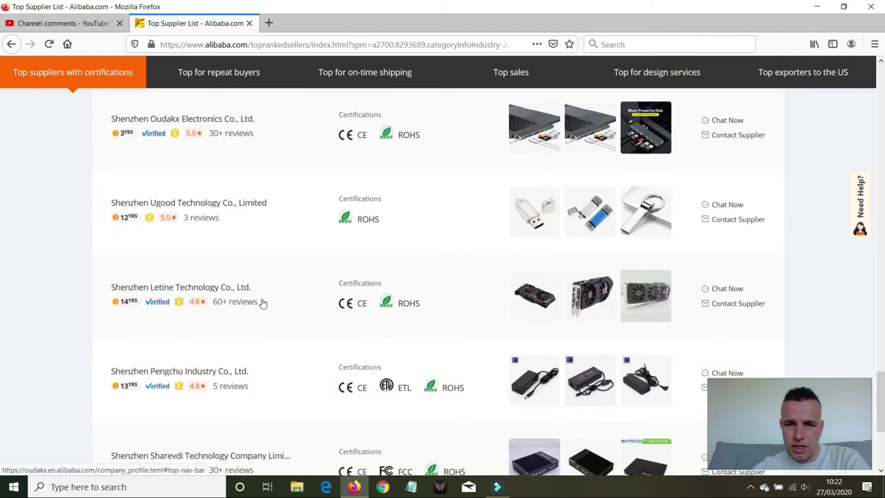
{"action": "scroll", "coordinate": [147, 183], "scroll_direction": "up", "scroll_amount": 5}
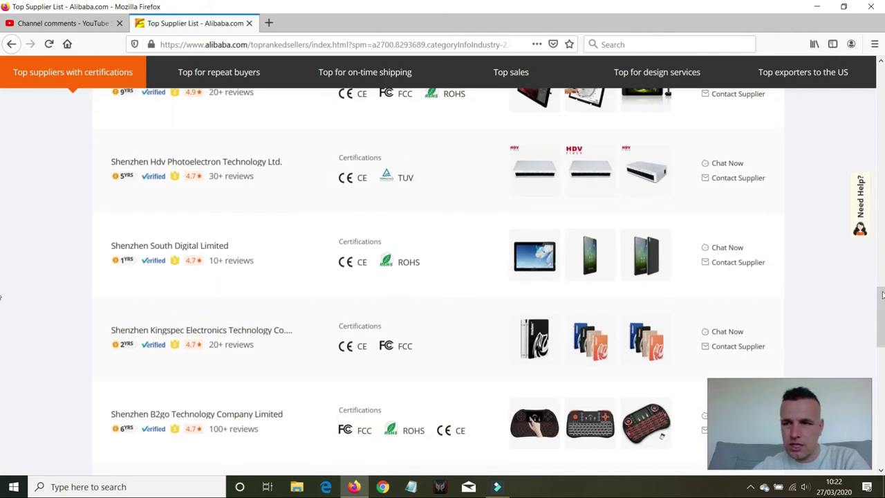
{"action": "scroll", "coordinate": [0, 87], "scroll_direction": "up", "scroll_amount": 8}
{"action": "scroll", "coordinate": [110, 140], "scroll_direction": "up", "scroll_amount": 2}
- Return to the Alibaba.com home page and dismiss the March Expo 2020 promotion
{"action": "left_click", "coordinate": [79, 87]}
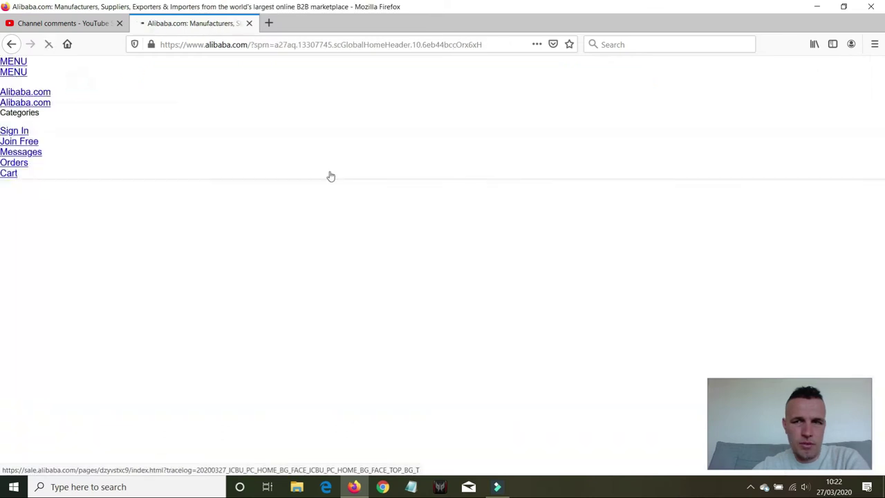
{"action": "scroll", "coordinate": [27, 272], "scroll_direction": "down", "scroll_amount": 2}
{"action": "scroll", "coordinate": [27, 272], "scroll_direction": "down", "scroll_amount": 2}
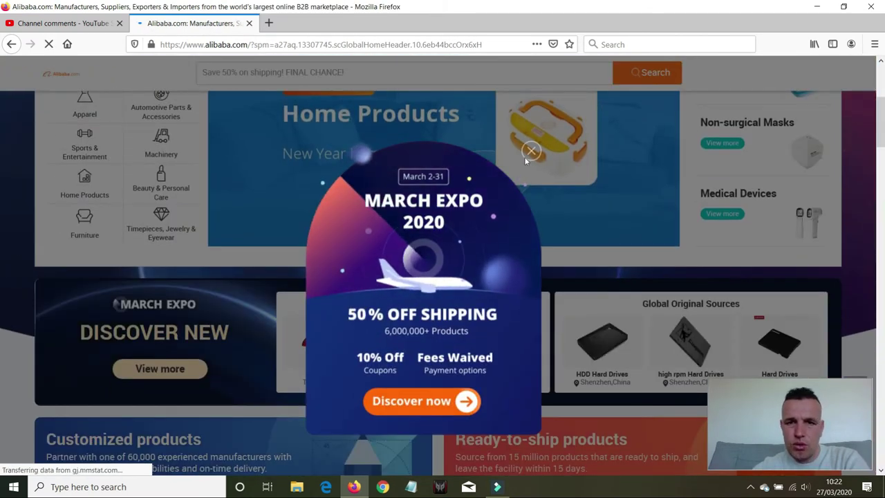
{"action": "left_click", "coordinate": [213, 254]}
- Browse the home page's product categories and weekly deals down to the recommended products
{"action": "scroll", "coordinate": [23, 300], "scroll_direction": "down", "scroll_amount": 3}
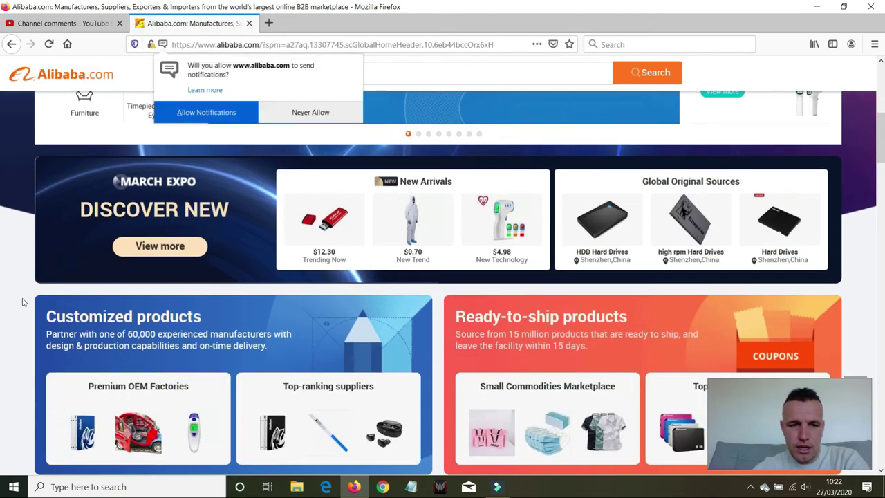
{"action": "scroll", "coordinate": [22, 302], "scroll_direction": "down", "scroll_amount": 5}
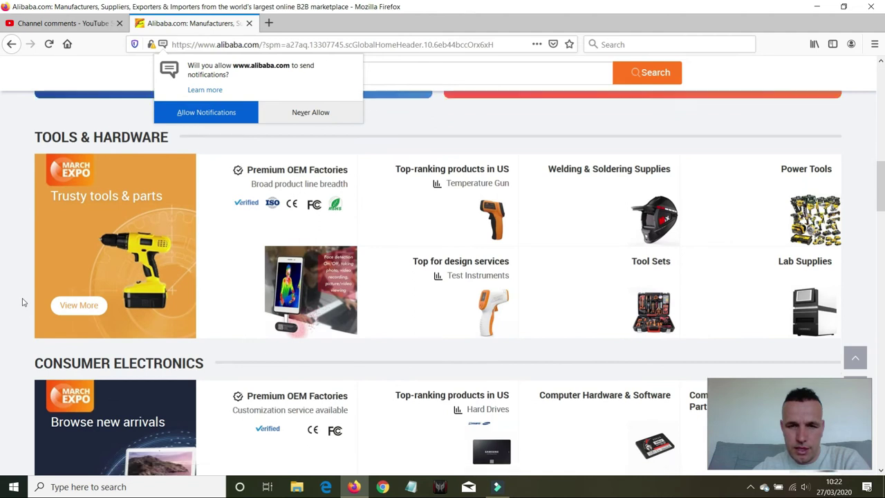
{"action": "scroll", "coordinate": [22, 302], "scroll_direction": "down", "scroll_amount": 8}
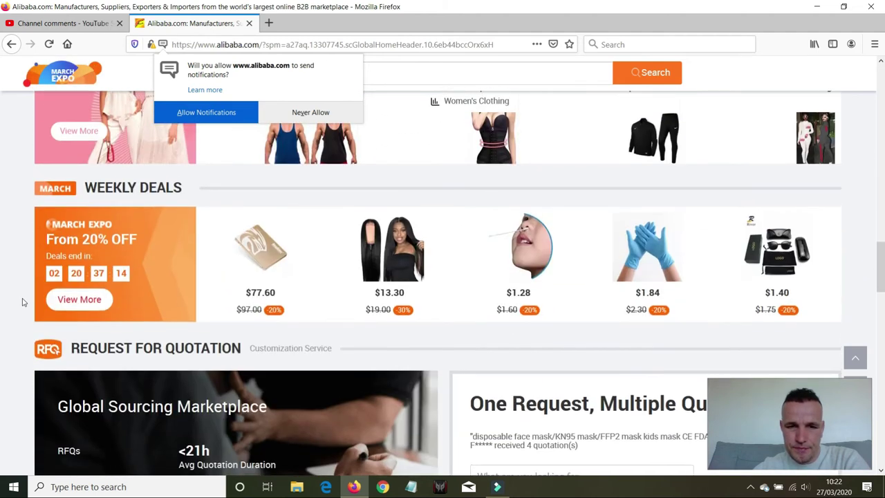
{"action": "scroll", "coordinate": [22, 302], "scroll_direction": "down", "scroll_amount": 6}
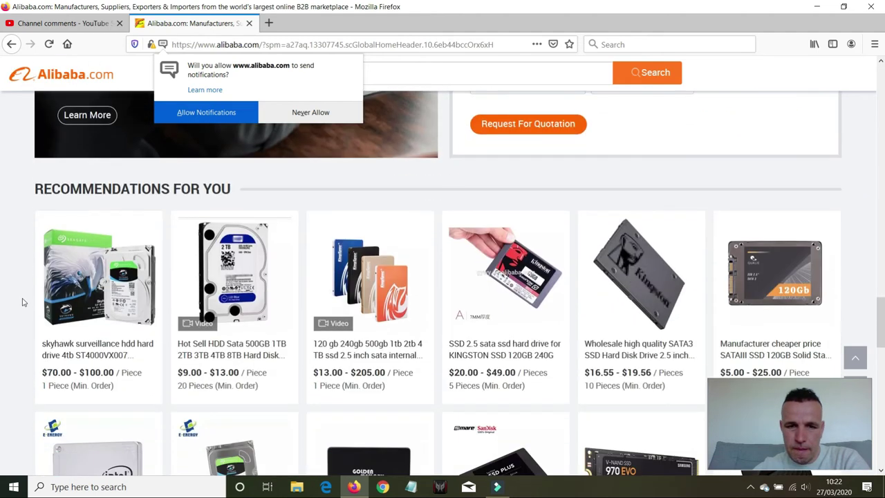
{"action": "scroll", "coordinate": [23, 302], "scroll_direction": "down", "scroll_amount": 1}
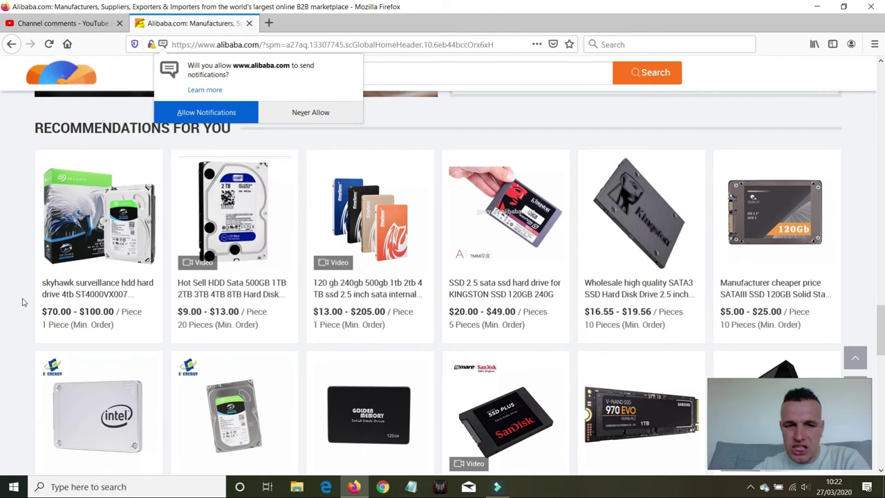
{"action": "scroll", "coordinate": [22, 302], "scroll_direction": "down", "scroll_amount": 3}
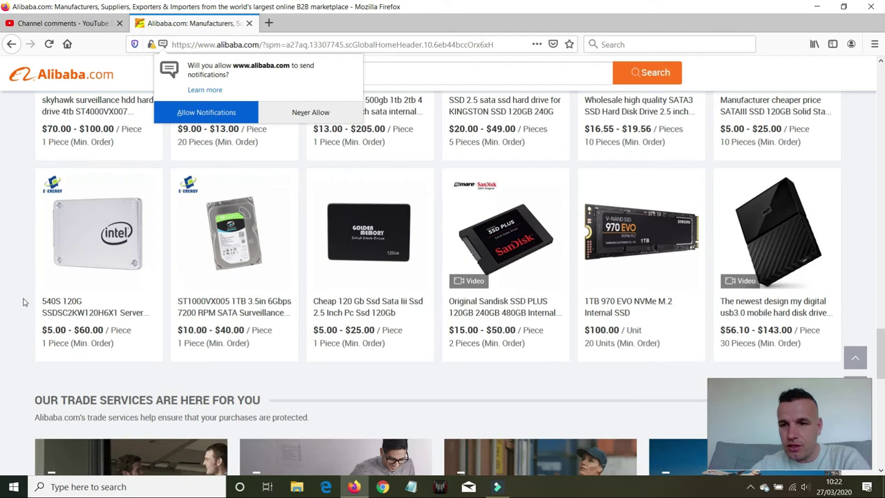
{"action": "scroll", "coordinate": [22, 302], "scroll_direction": "down", "scroll_amount": 5}
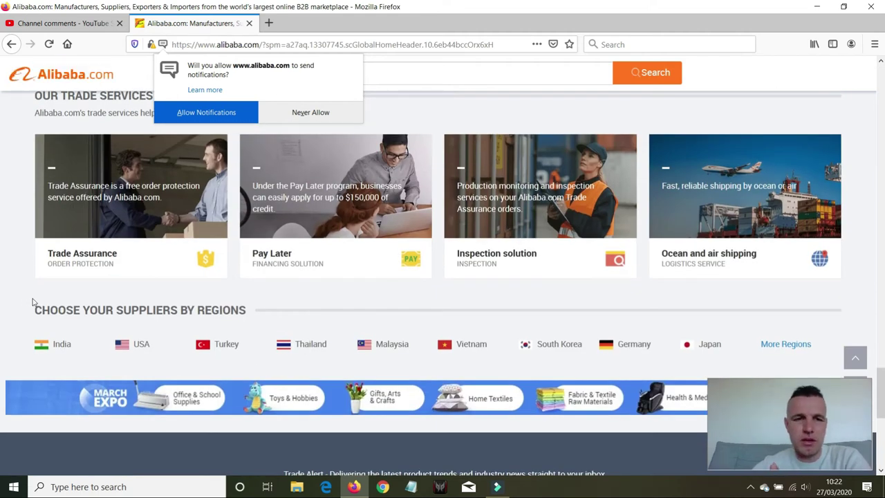
{"action": "left_click", "coordinate": [310, 112]}
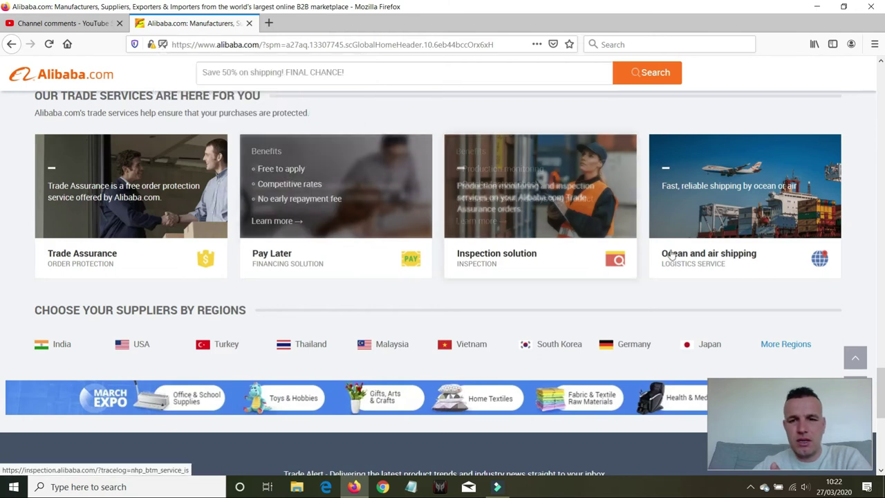
- Return to the top of the Alibaba.com home page, show the popular searches, and close the site to get back to the channel comments
{"action": "left_click_drag", "start_coordinate": [880, 395], "coordinate": [872, 82]}
{"action": "left_click", "coordinate": [369, 111]}
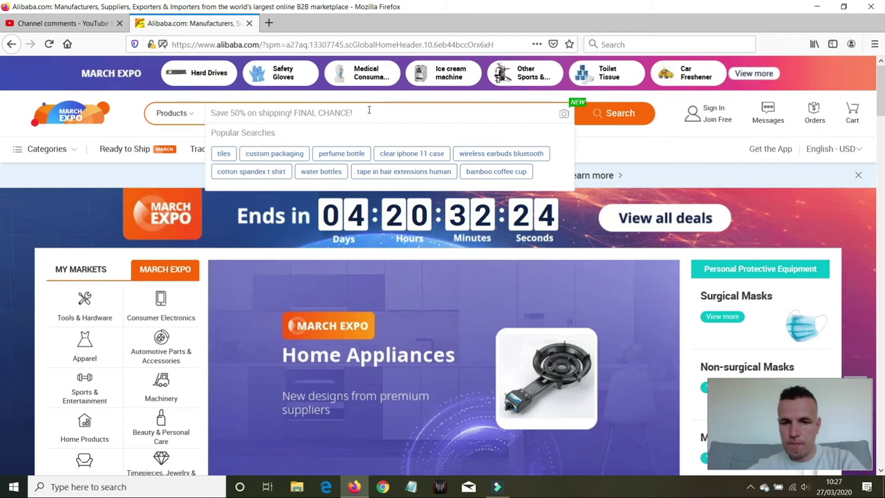
{"action": "left_click", "coordinate": [250, 23]}
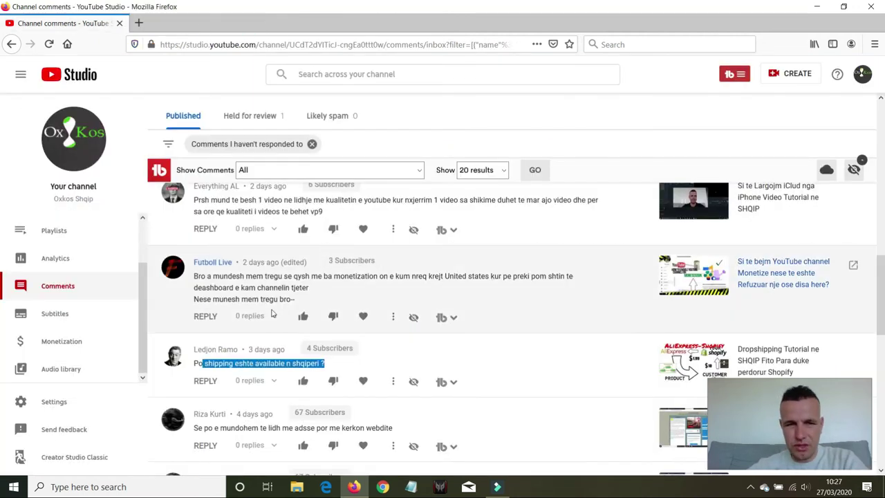
- Highlight "webdite" in the AdSense comment and the words about "nje website ose url" in the comment below it
{"action": "scroll", "coordinate": [336, 346], "scroll_direction": "down", "scroll_amount": 3}
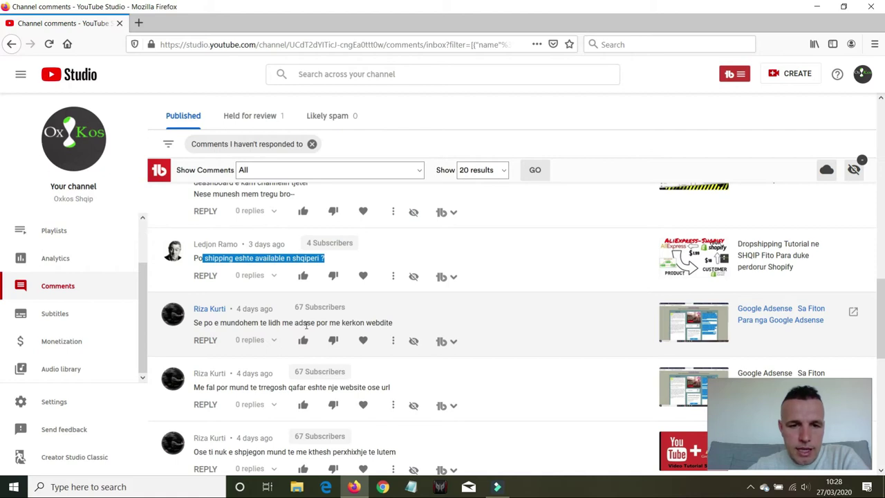
{"action": "left_click_drag", "start_coordinate": [367, 323], "coordinate": [396, 328]}
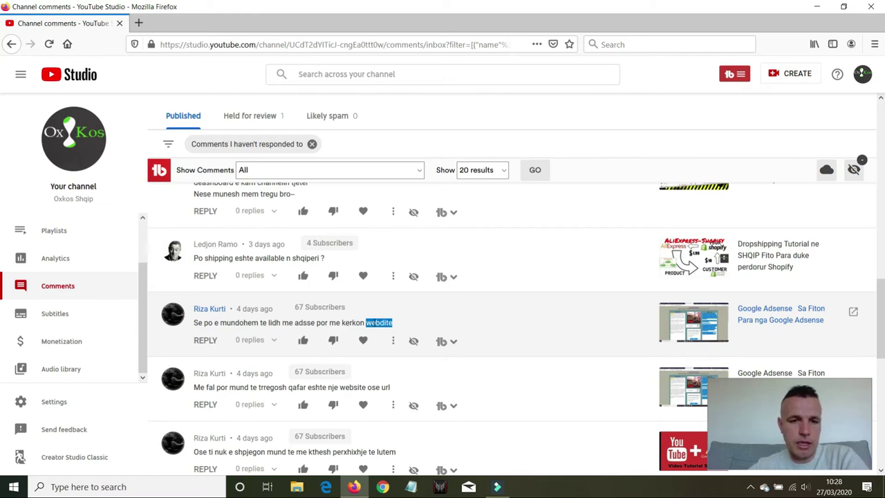
{"action": "scroll", "coordinate": [243, 338], "scroll_direction": "up", "scroll_amount": 1}
{"action": "scroll", "coordinate": [242, 335], "scroll_direction": "down", "scroll_amount": 2}
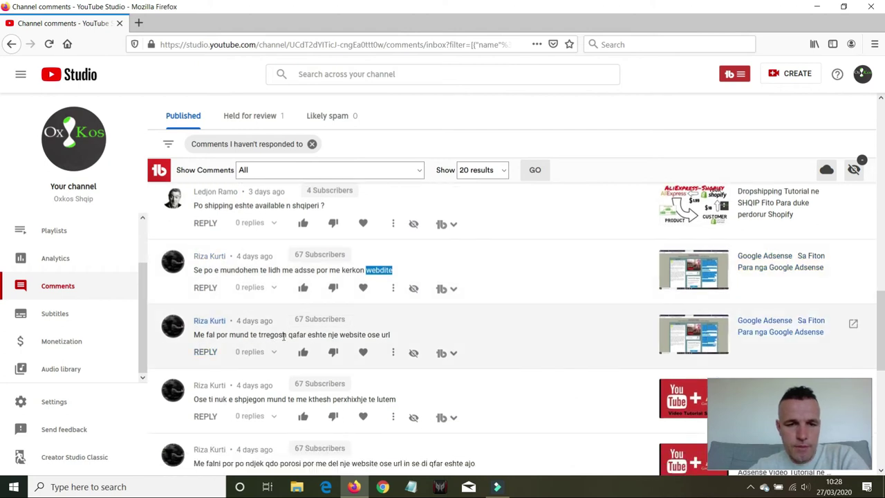
{"action": "left_click", "coordinate": [391, 333]}
{"action": "left_click_drag", "start_coordinate": [340, 338], "coordinate": [320, 334]}
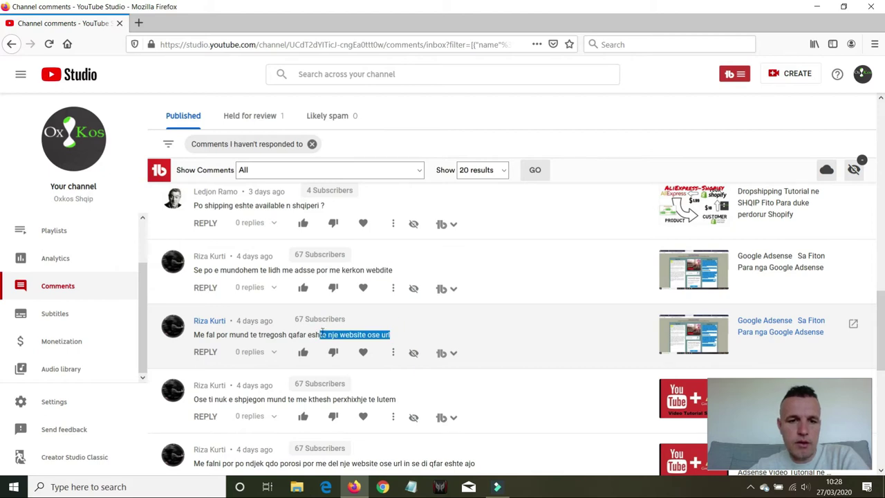
- Highlight the first part of the current page's web address, through "studio.youtube.com/channel/", as an example of a URL
{"action": "left_click", "coordinate": [193, 48]}
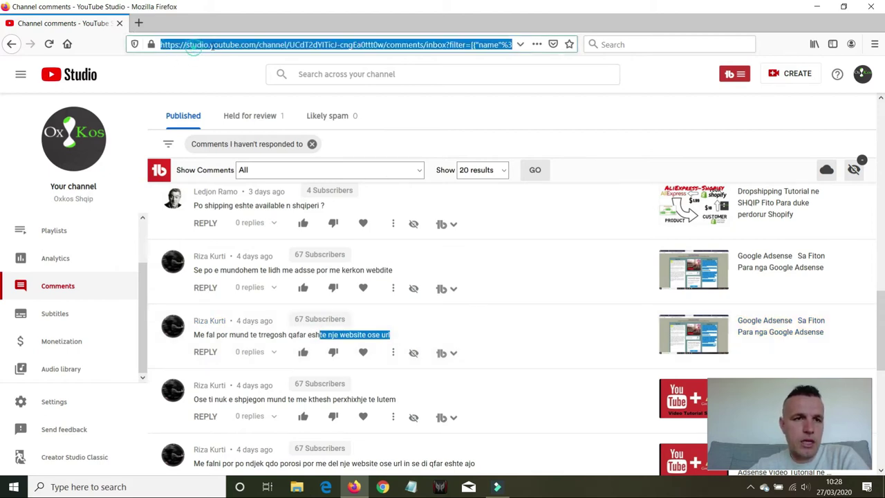
{"action": "left_click", "coordinate": [211, 44]}
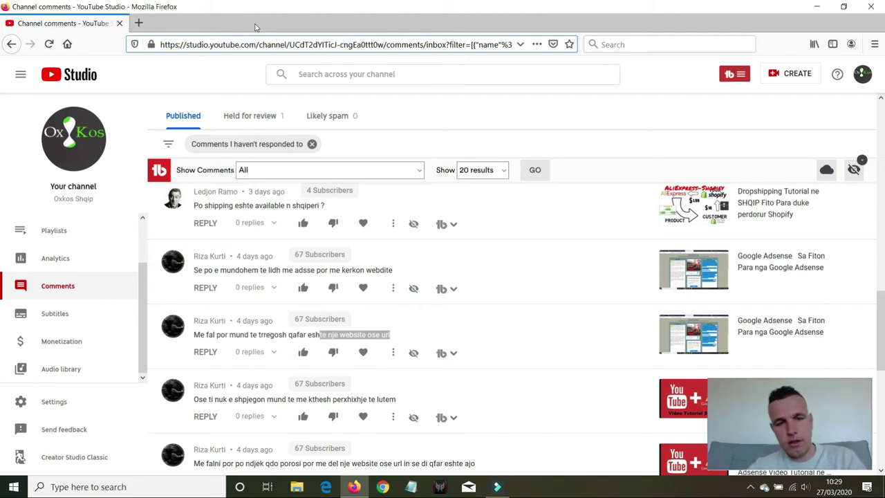
{"action": "left_click_drag", "start_coordinate": [186, 46], "coordinate": [290, 44]}
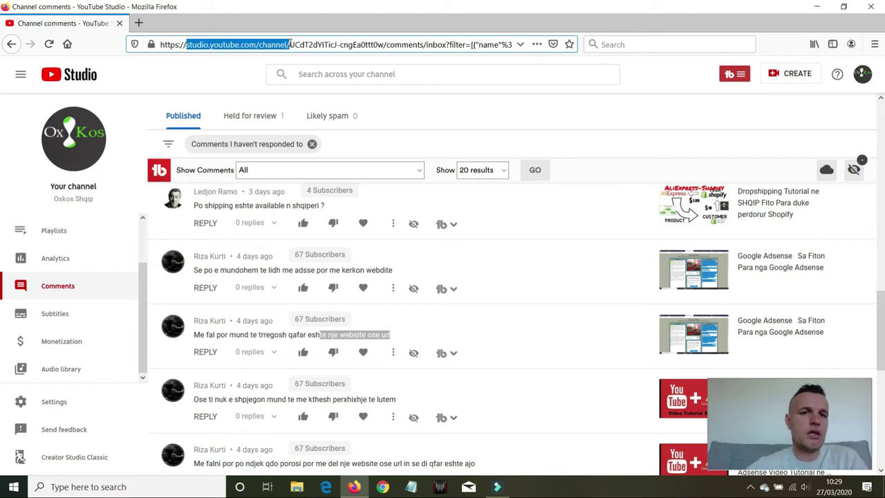
{"action": "left_click_drag", "start_coordinate": [294, 44], "coordinate": [147, 61]}
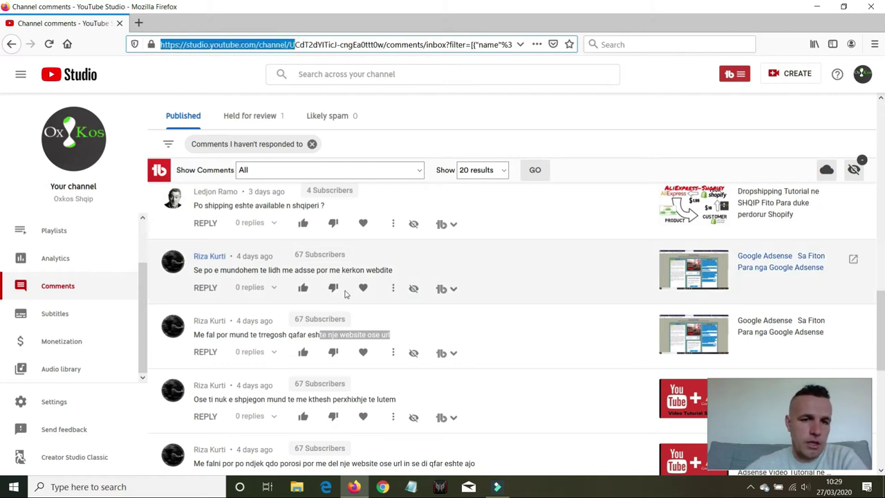
- Highlight the comment starting "Ose ti nuk e shpjegon", and briefly view the channel's account options
{"action": "scroll", "coordinate": [235, 364], "scroll_direction": "down", "scroll_amount": 1}
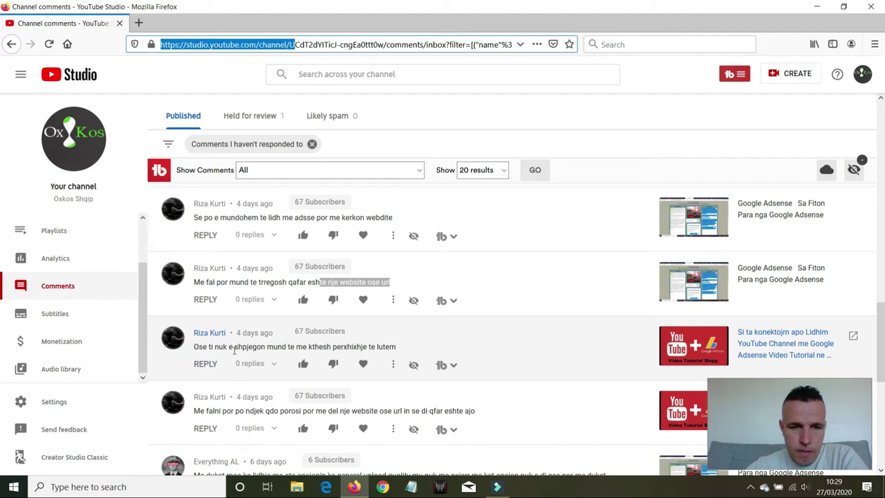
{"action": "left_click_drag", "start_coordinate": [194, 347], "coordinate": [398, 348]}
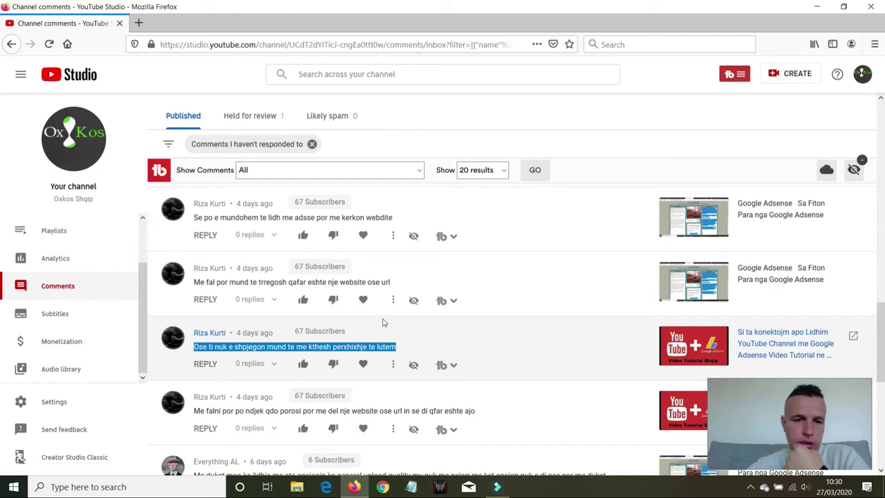
{"action": "scroll", "coordinate": [249, 359], "scroll_direction": "down", "scroll_amount": 3}
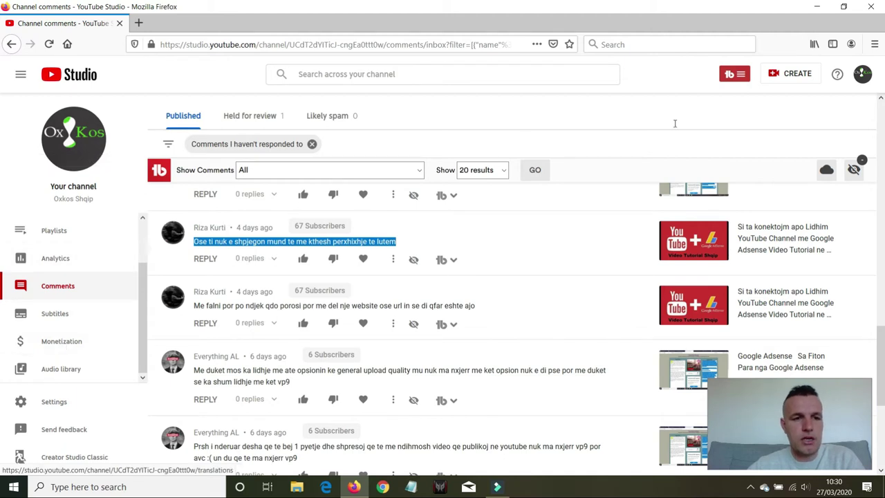
{"action": "left_click", "coordinate": [862, 74]}
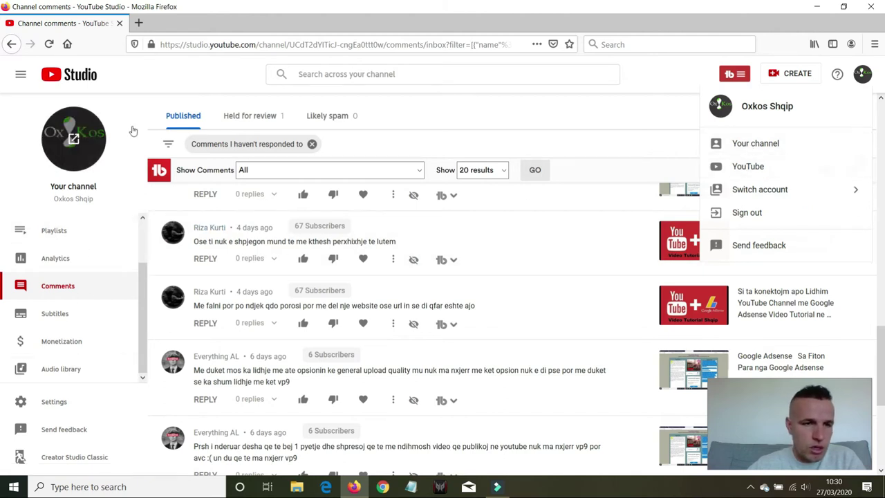
{"action": "left_click", "coordinate": [508, 132]}
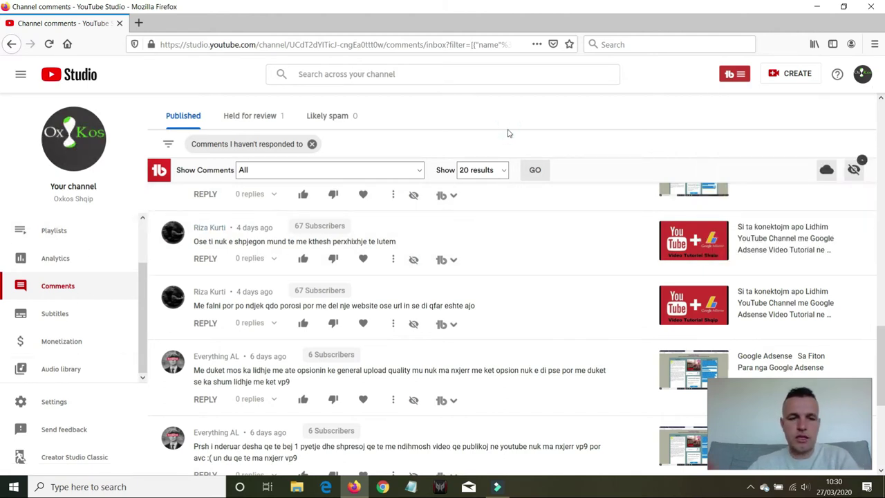
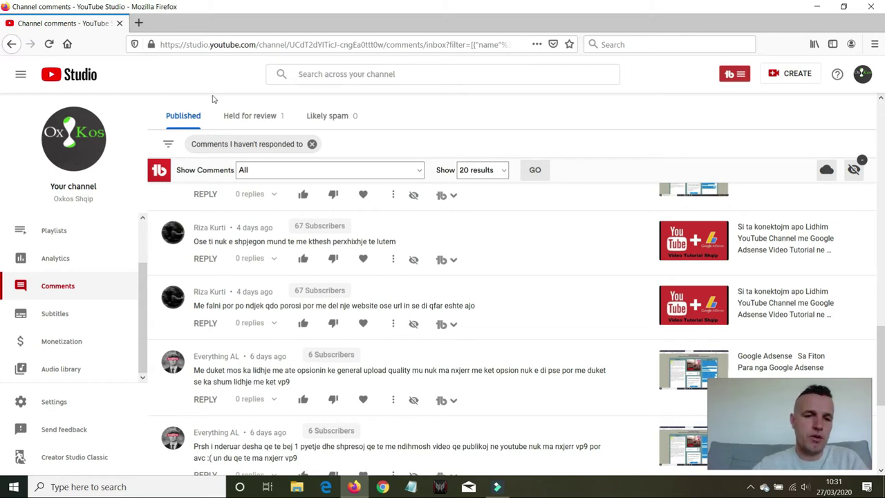
- Highlight "vp9" in the comment on general upload quality and the whole following comment about getting vp9 instead of avc
{"action": "scroll", "coordinate": [251, 237], "scroll_direction": "down", "scroll_amount": 3}
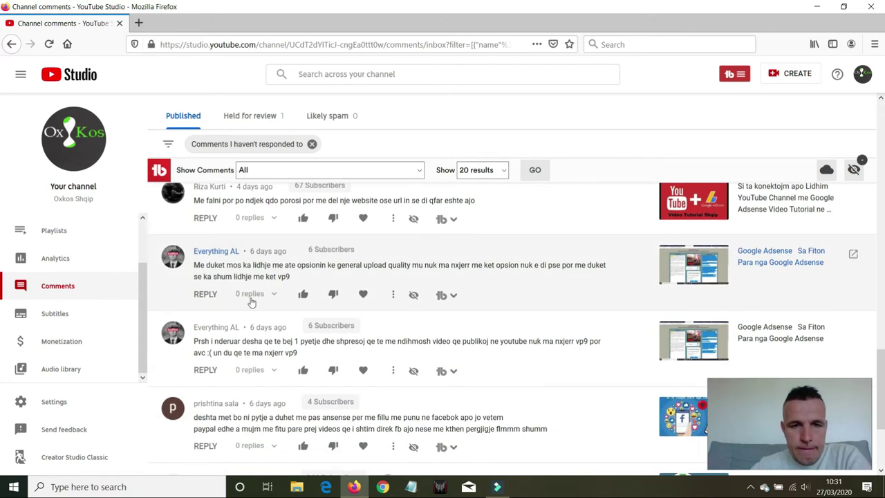
{"action": "left_click", "coordinate": [278, 277]}
{"action": "double_click", "coordinate": [278, 277]}
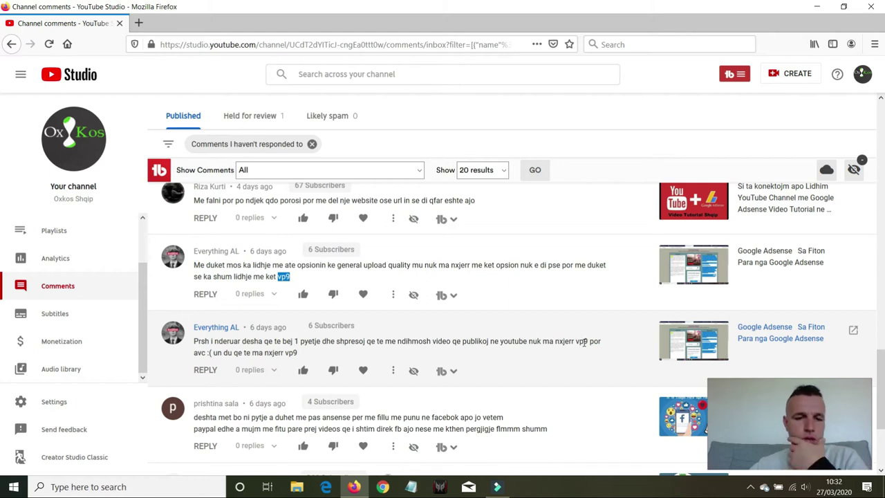
{"action": "left_click", "coordinate": [196, 354]}
{"action": "left_click_drag", "start_coordinate": [212, 354], "coordinate": [195, 341]}
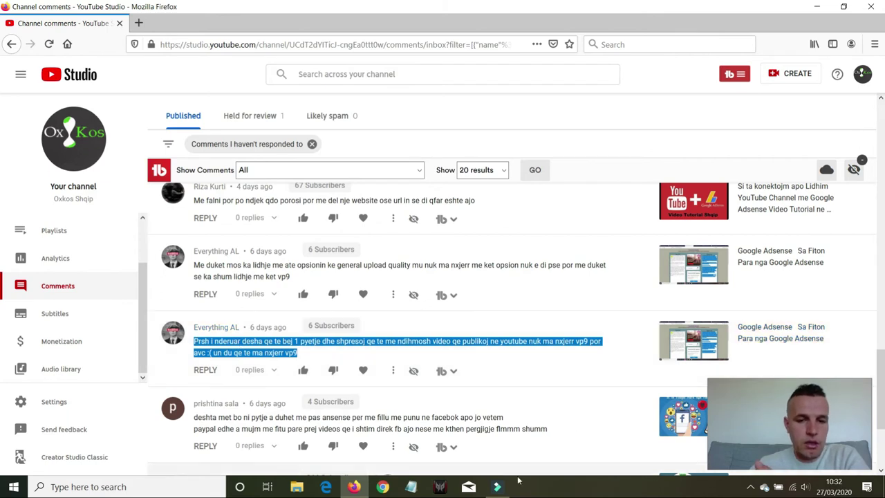
- Switch to Filmora9 to show the editor and its project media, and return to the channel comments in Firefox
{"action": "left_click", "coordinate": [497, 487]}
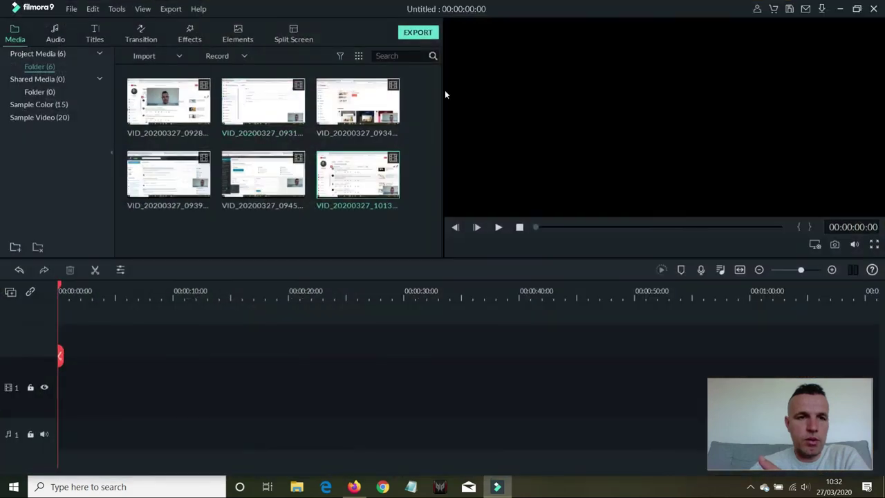
{"action": "left_click", "coordinate": [840, 9]}
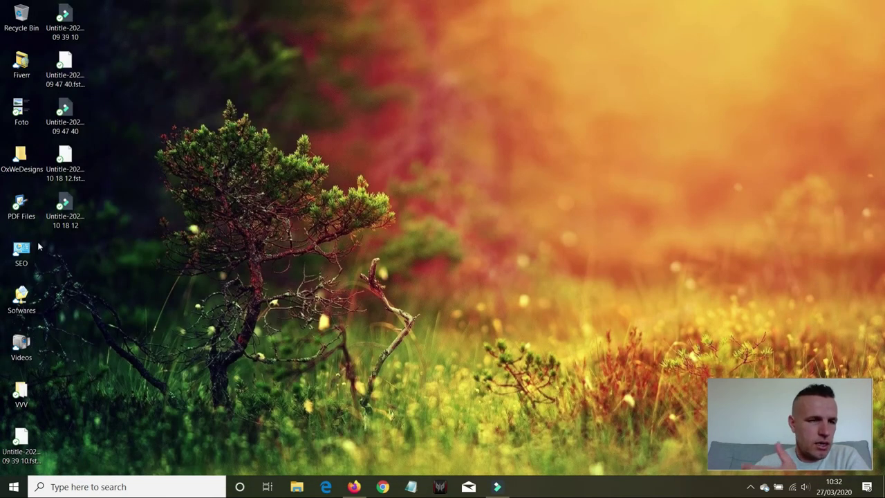
{"action": "left_click", "coordinate": [495, 487]}
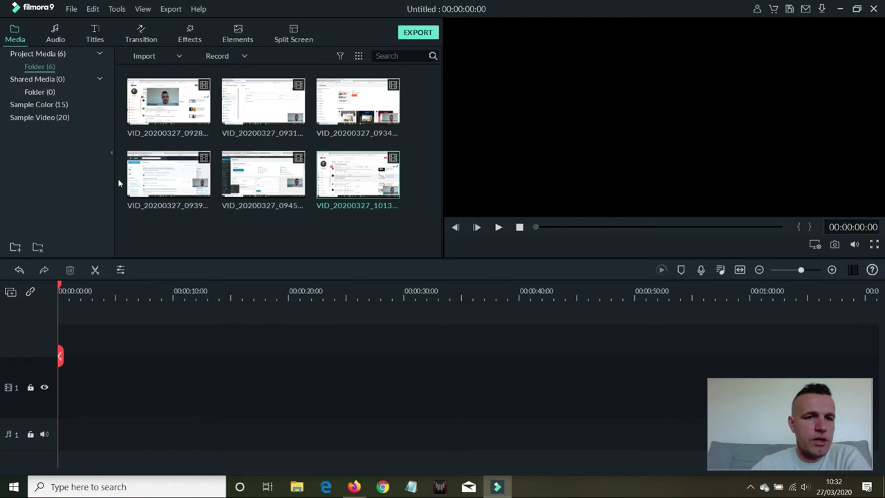
{"action": "left_click", "coordinate": [841, 9]}
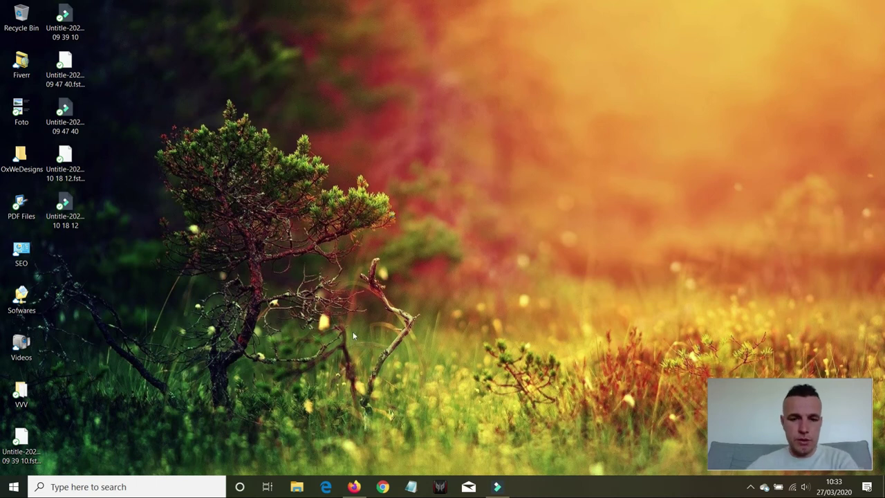
{"action": "left_click", "coordinate": [357, 489]}
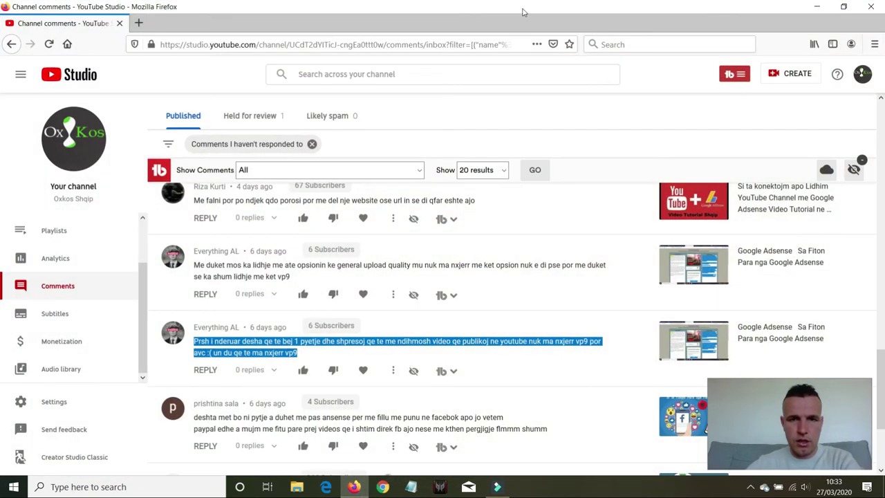
- Search Google for "wondershare" in a new tab, and refine the search to "wondershare video editor"
{"action": "left_click", "coordinate": [137, 22]}
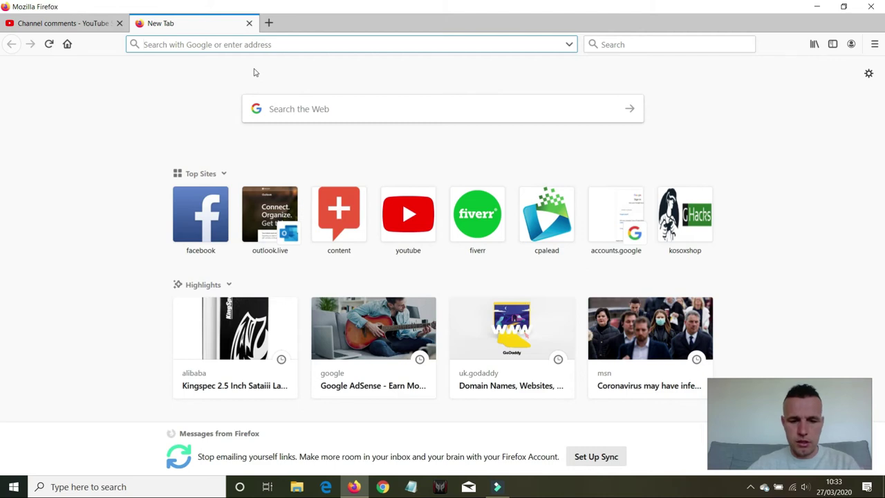
{"action": "type", "text": "wondershare"}
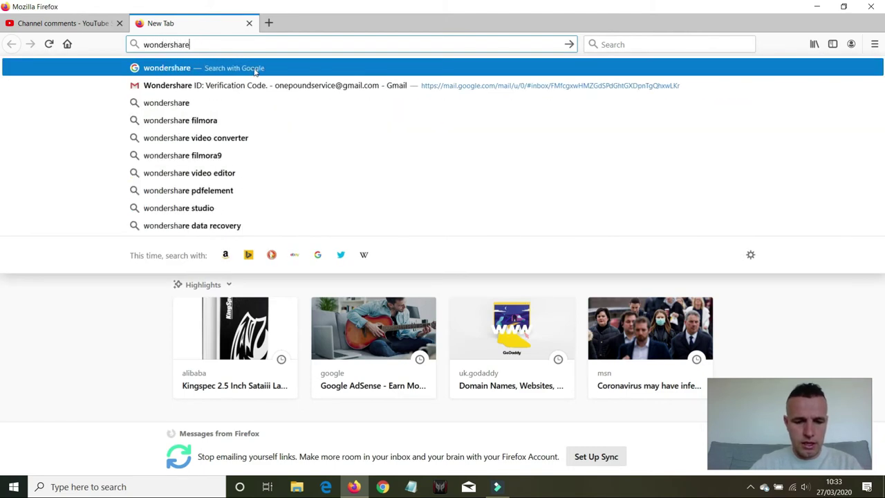
{"action": "left_click", "coordinate": [255, 70]}
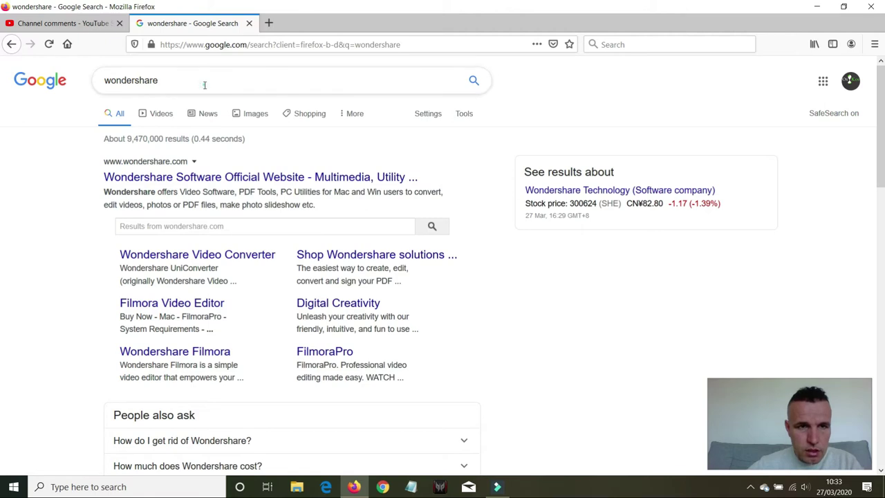
{"action": "left_click", "coordinate": [204, 85]}
{"action": "type", "text": "video editor"}
{"action": "key", "text": "Return"}
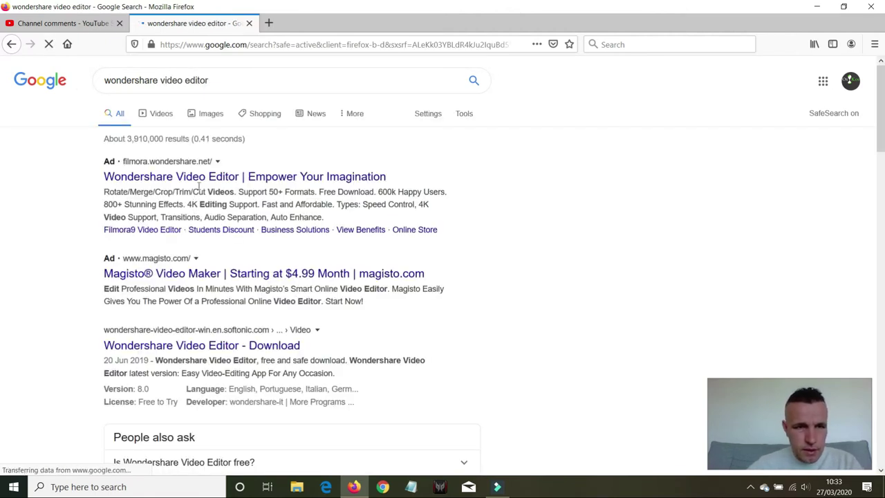
- Open the Softonic result "Wondershare Video Editor - Download" in a separate tab and view its page
{"action": "scroll", "coordinate": [159, 168], "scroll_direction": "down", "scroll_amount": 2}
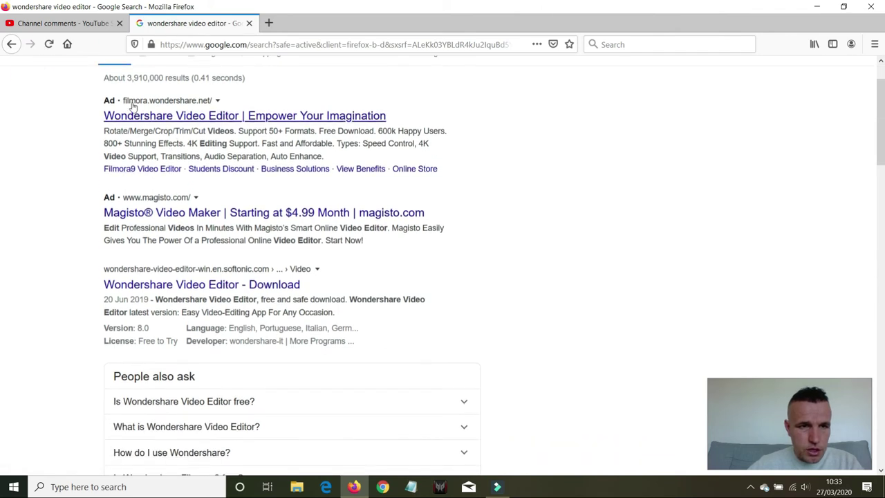
{"action": "left_click", "coordinate": [178, 287]}
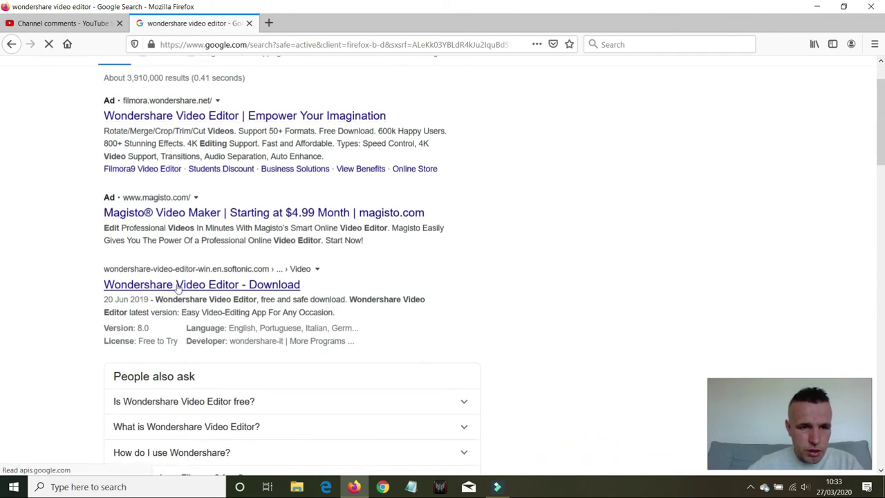
{"action": "right_click", "coordinate": [179, 285]}
{"action": "left_click", "coordinate": [207, 289]}
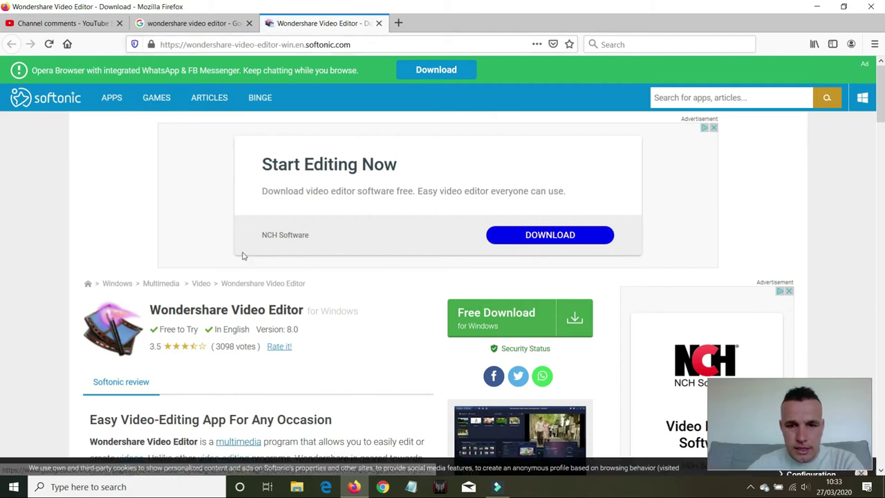
- Look through the Wondershare Video Editor review on the Softonic page, view its enlarged app screenshot, and close the image viewer
{"action": "scroll", "coordinate": [413, 324], "scroll_direction": "down", "scroll_amount": 2}
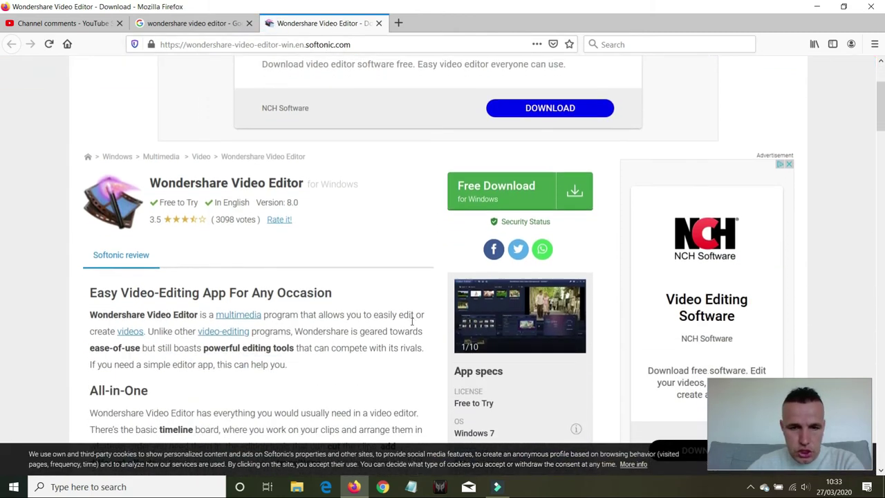
{"action": "scroll", "coordinate": [413, 322], "scroll_direction": "down", "scroll_amount": 3}
{"action": "right_click", "coordinate": [499, 202]}
{"action": "left_click", "coordinate": [389, 236]}
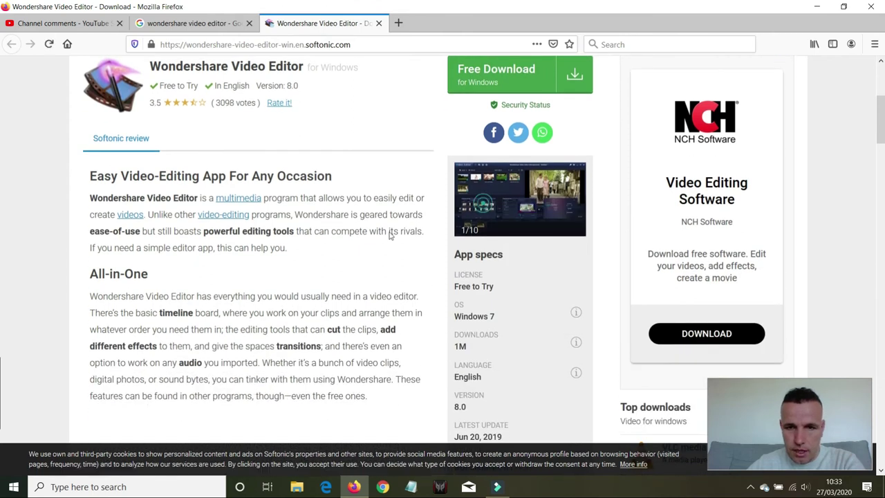
{"action": "left_click", "coordinate": [484, 203]}
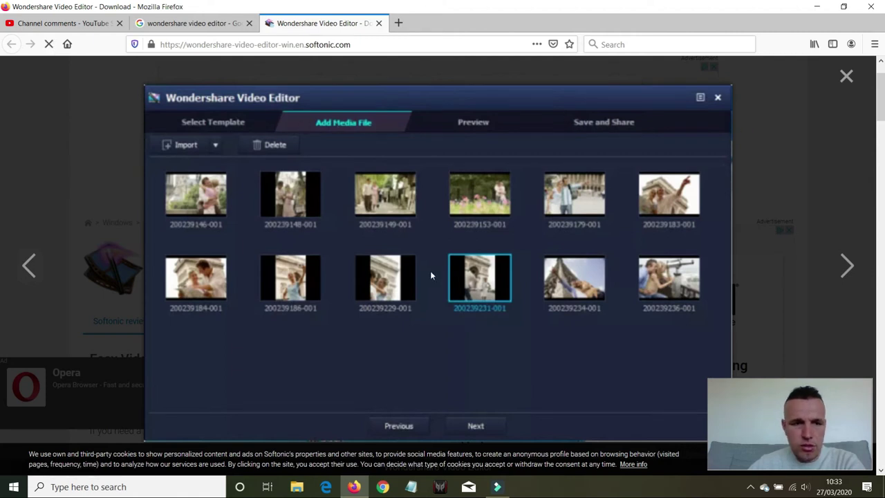
{"action": "left_click", "coordinate": [846, 76]}
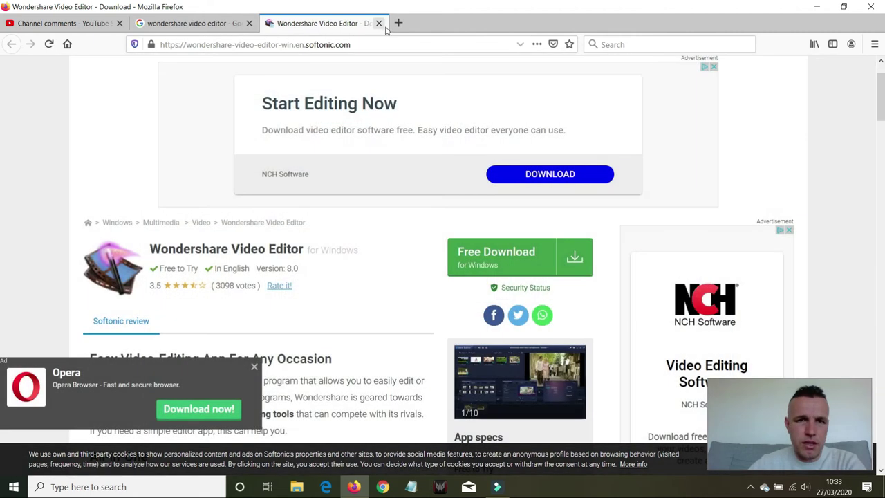
- Close the Softonic page and the Google results, and return to the channel comments at the question about AdSense and PayPal for Facebook
{"action": "left_click", "coordinate": [379, 23]}
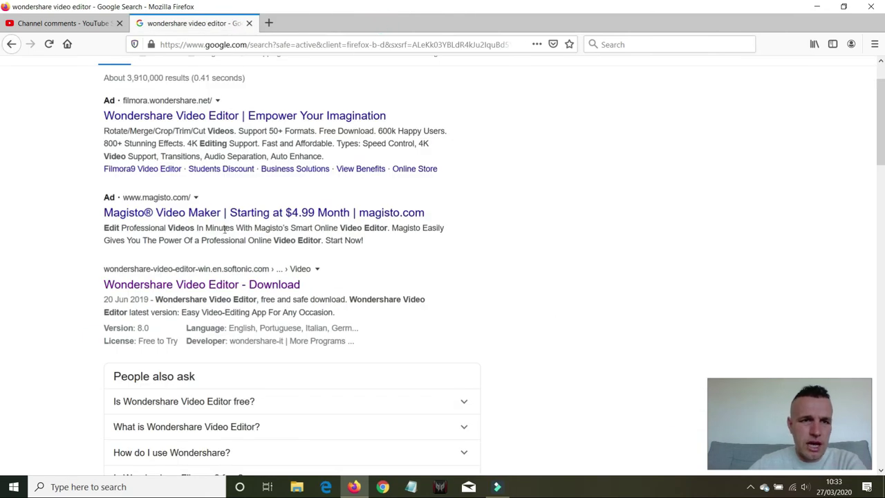
{"action": "scroll", "coordinate": [213, 281], "scroll_direction": "up", "scroll_amount": 2}
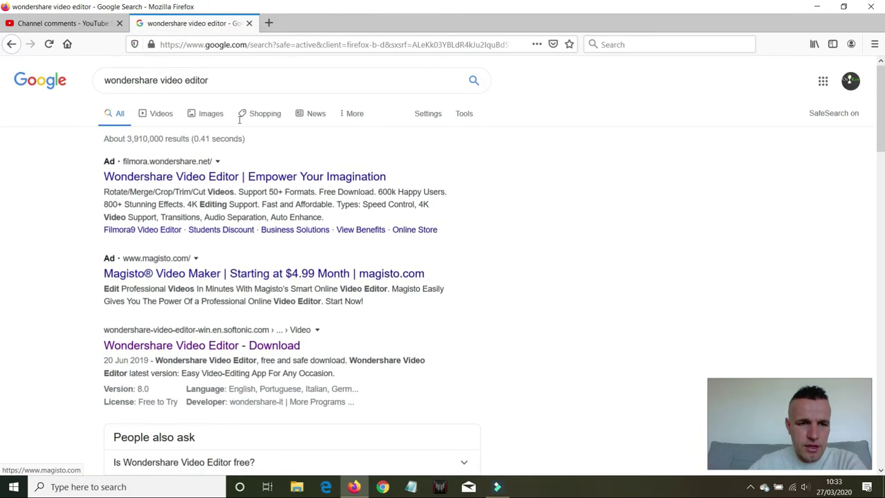
{"action": "left_click", "coordinate": [250, 24]}
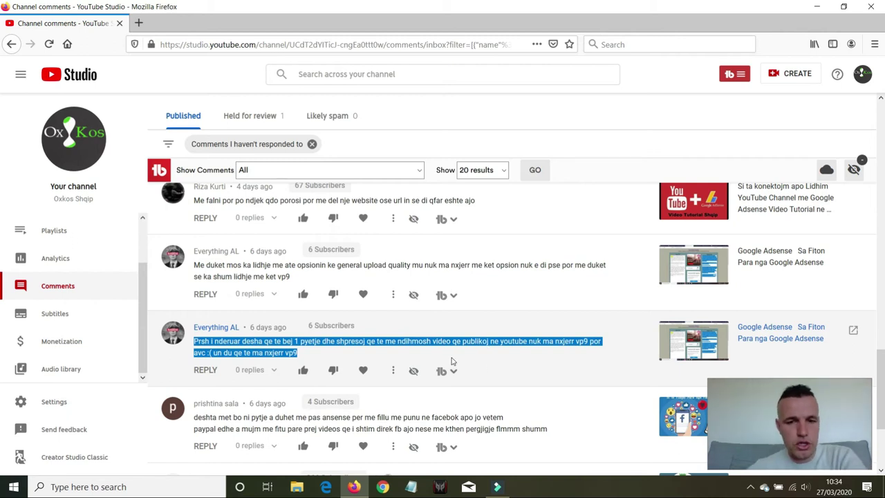
{"action": "scroll", "coordinate": [452, 360], "scroll_direction": "down", "scroll_amount": 3}
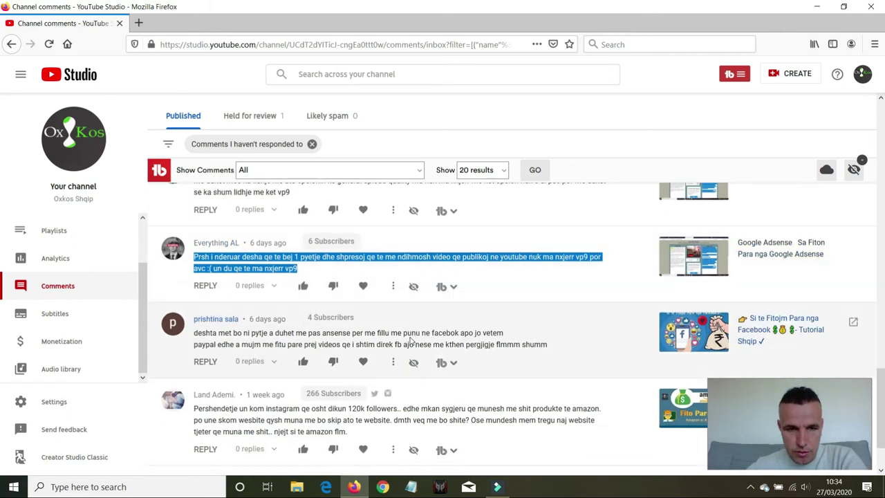